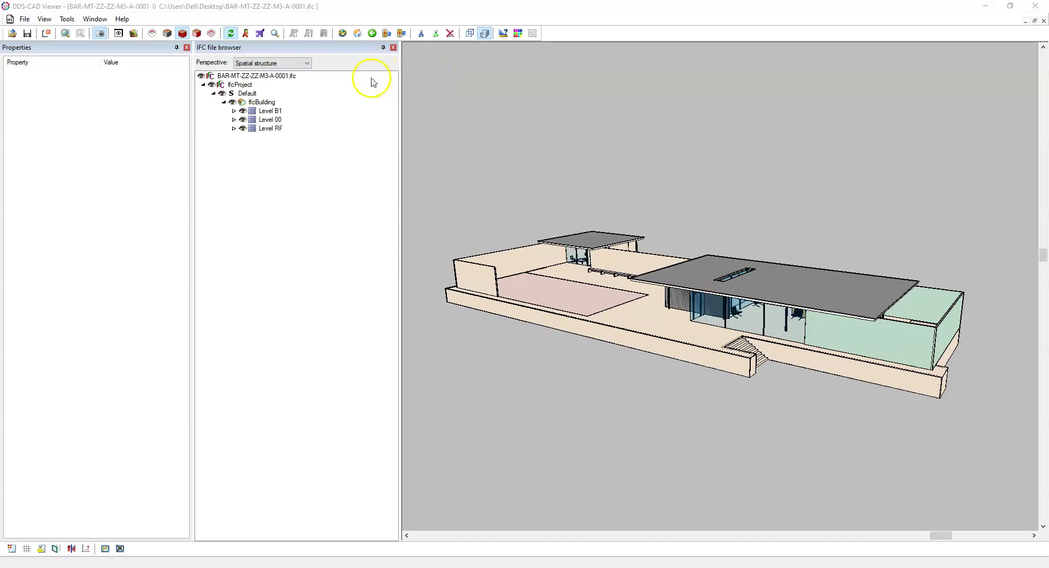
- Inspect the properties of the IfcProject, the Default site and the IfcBuilding in the exported IFC file
click(243, 85)
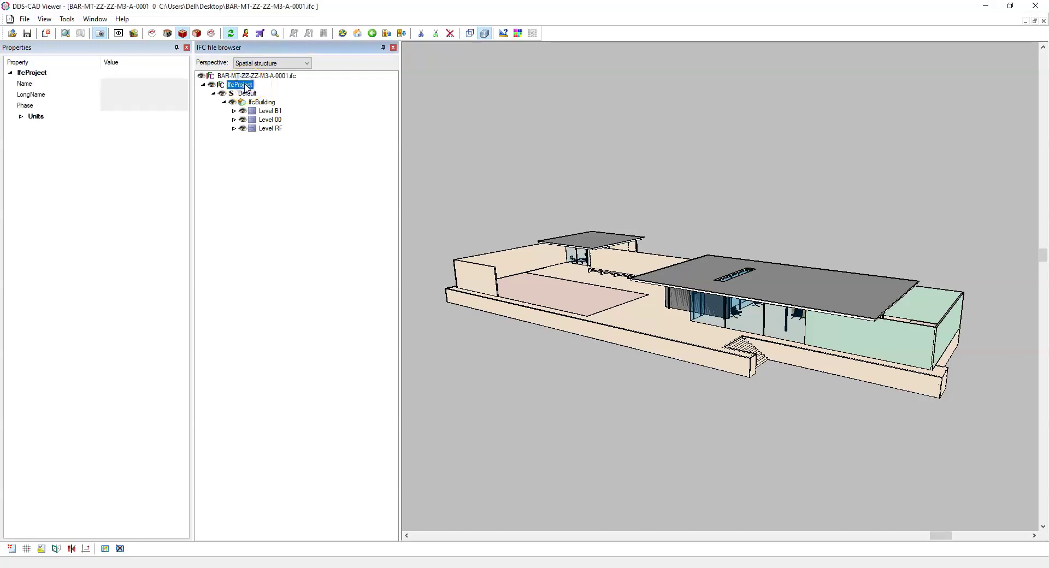
click(247, 93)
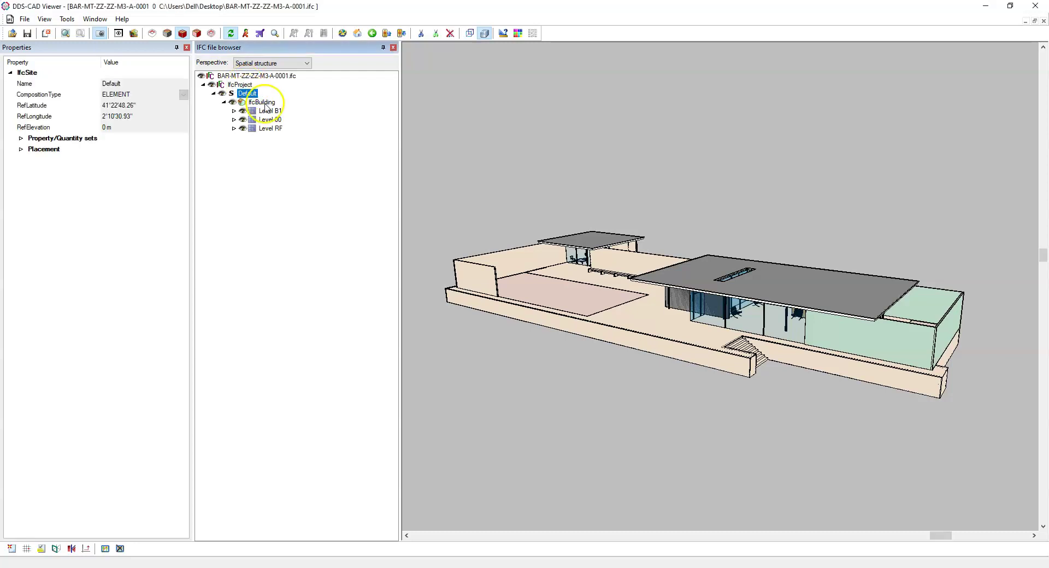
click(267, 103)
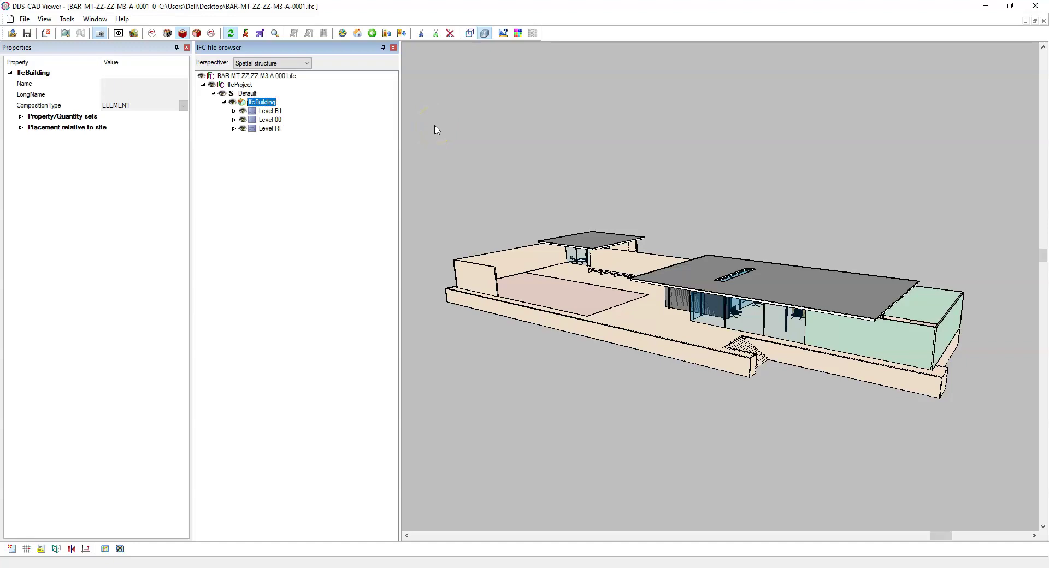
- In Revit, set Building Name, Project Status, Project Name and Project Number to "This is IfcBuilding.Name", "This is IfcProject.Phase", "This is IfcProject.LongName" and "This is IfcProject.Name"
key(alt+Tab)
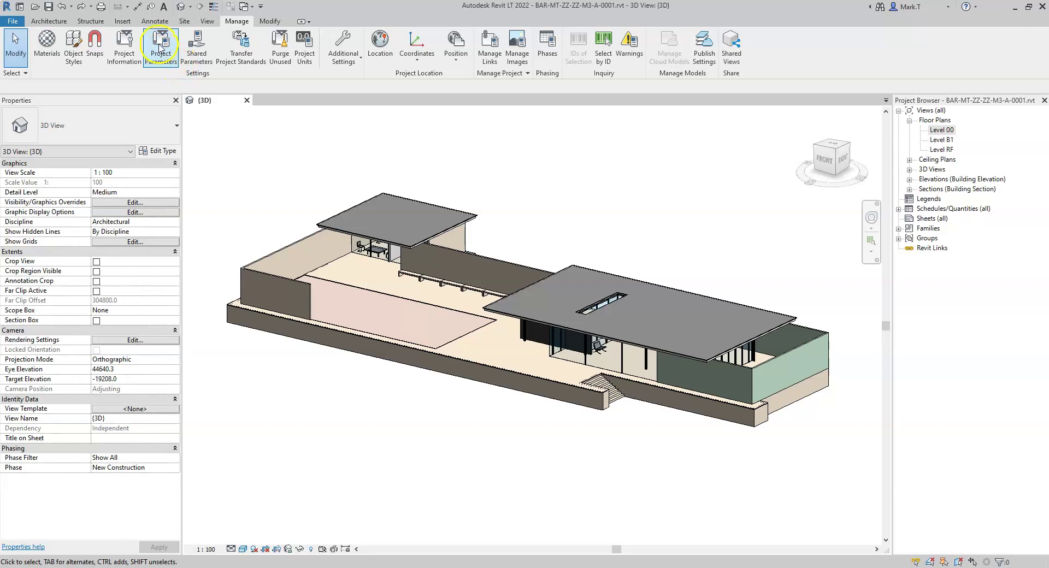
click(125, 51)
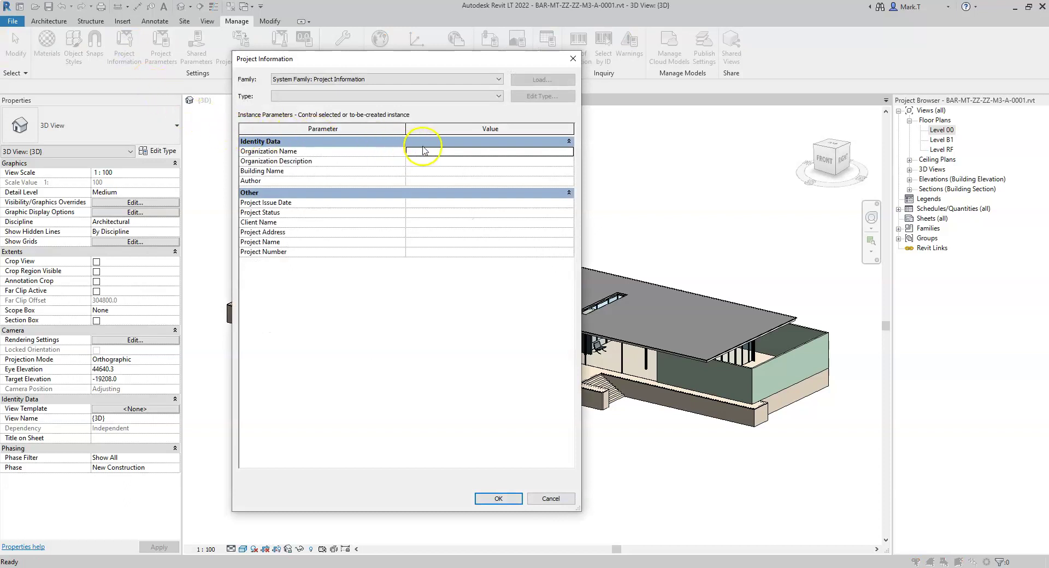
click(419, 172)
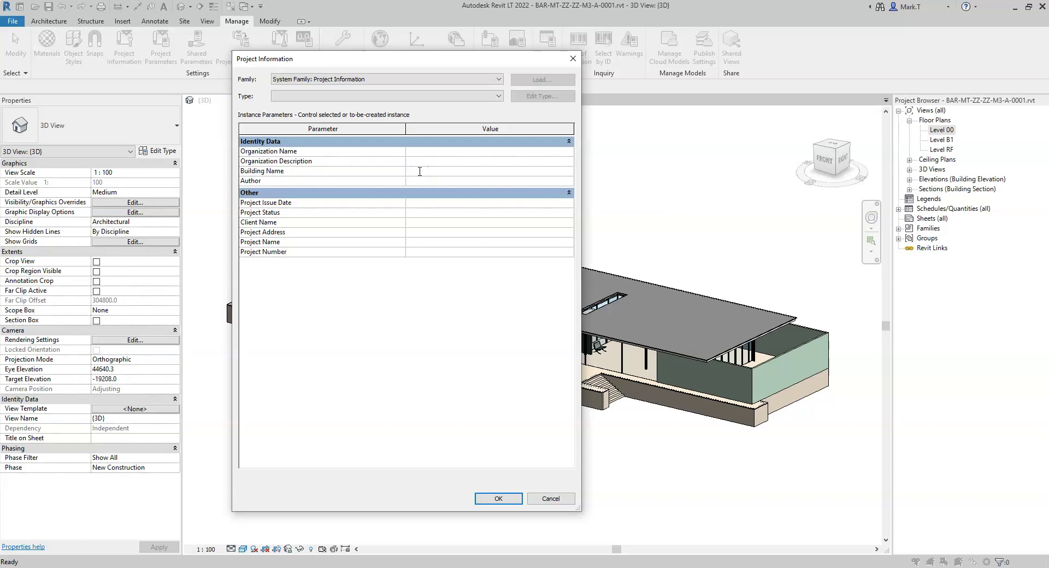
click(424, 160)
click(494, 171)
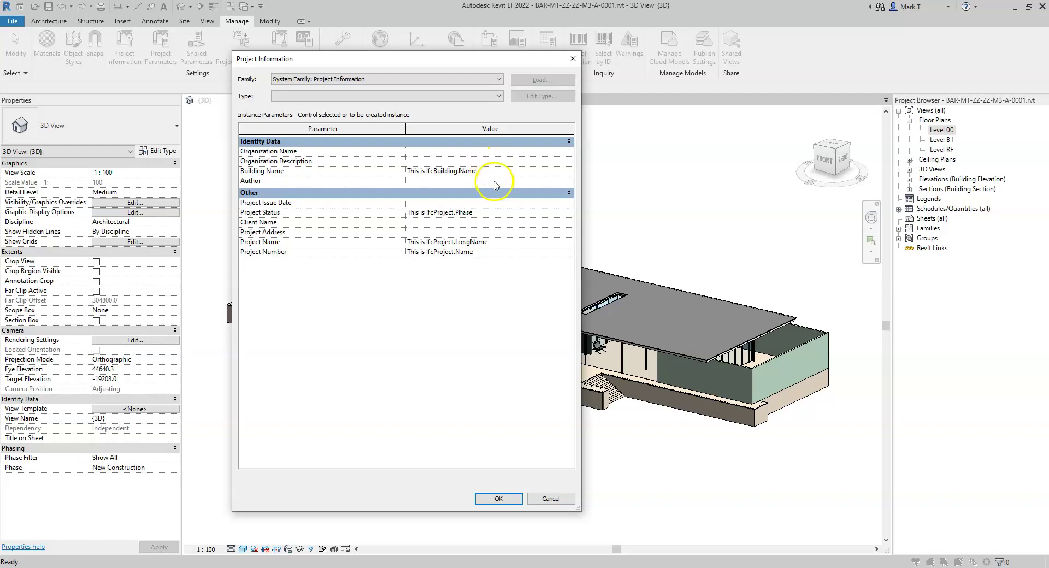
click(494, 497)
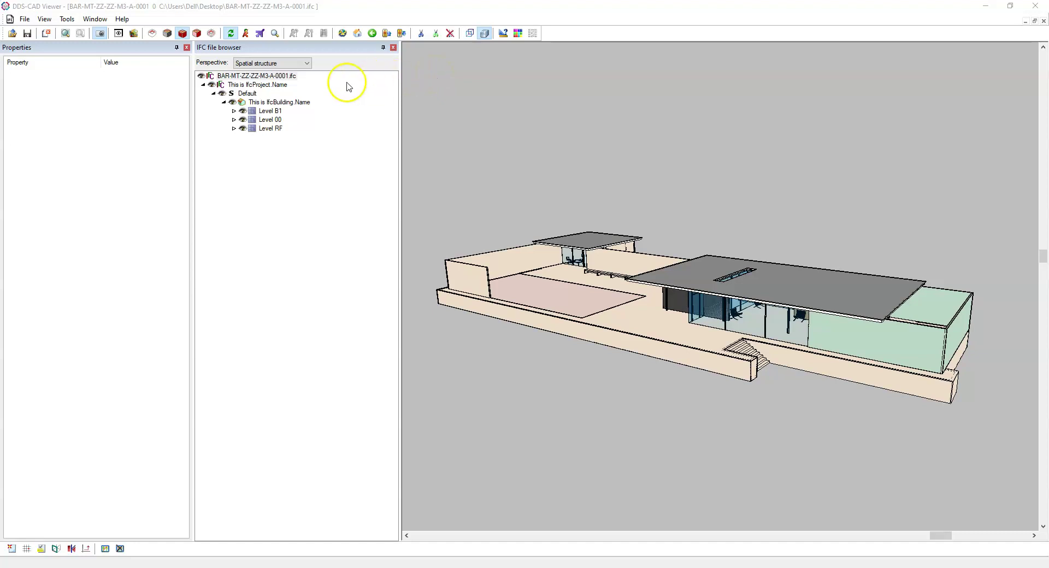
- Switch to DDS-CAD Viewer and examine the project and building properties in the re-exported IFC file
click(256, 85)
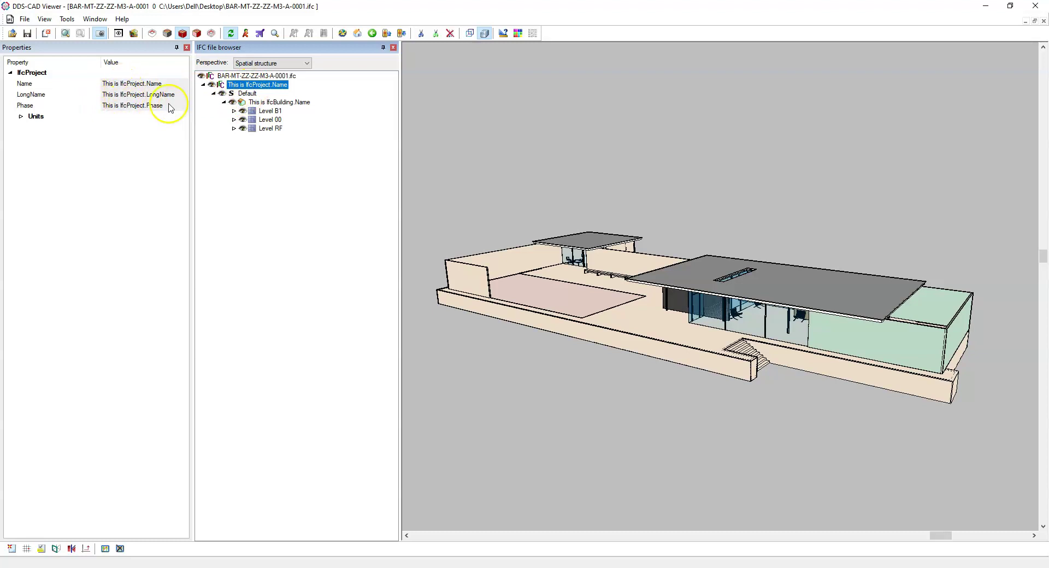
click(295, 102)
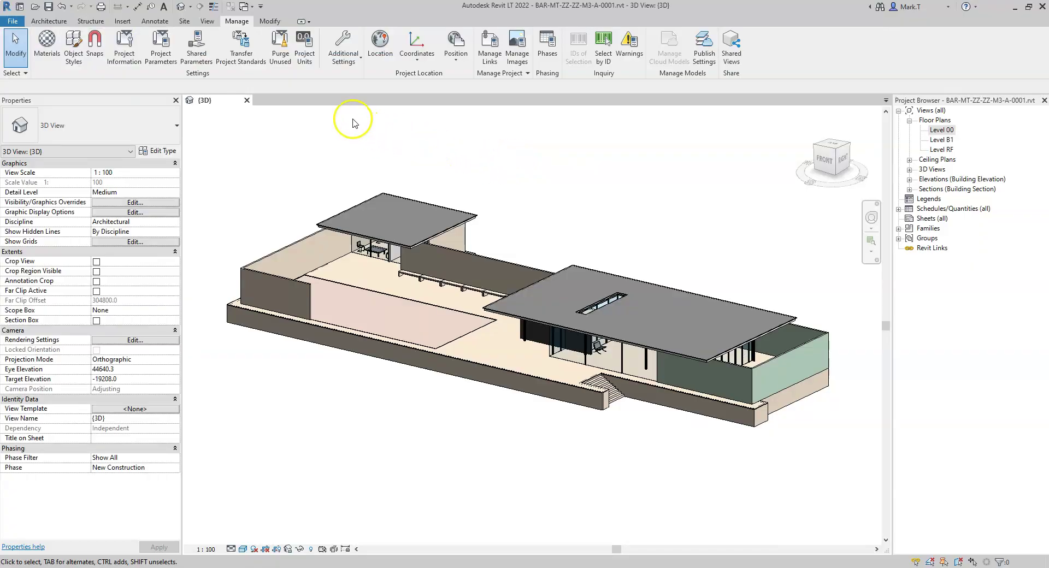
- In Revit, begin a new shared project parameter and load the shared parameter file "IFC Shared Parameters-RevitIFCBuiltIn_ALL.txt"
click(160, 58)
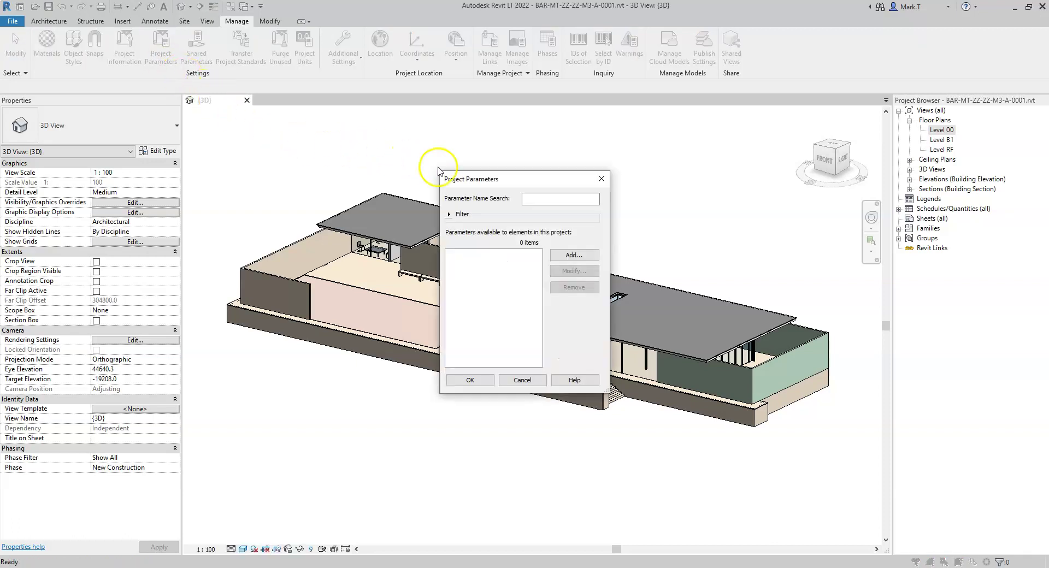
drag(481, 178, 435, 176)
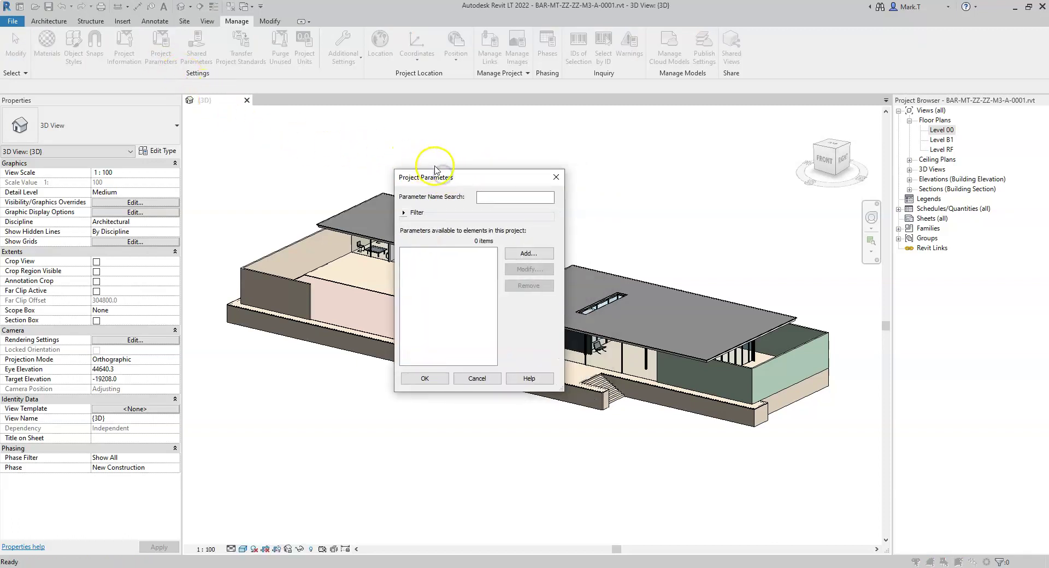
click(528, 253)
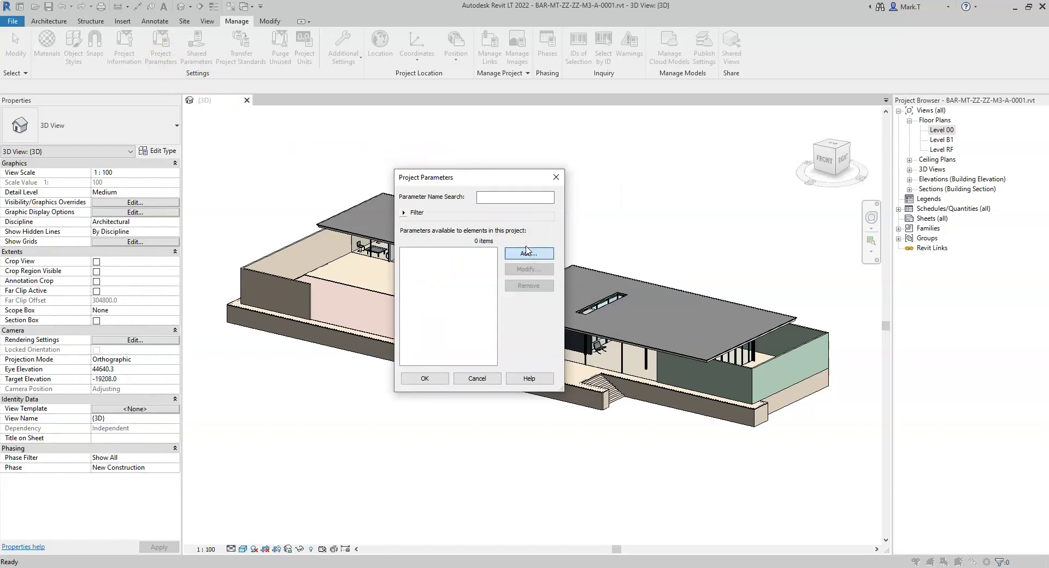
click(337, 202)
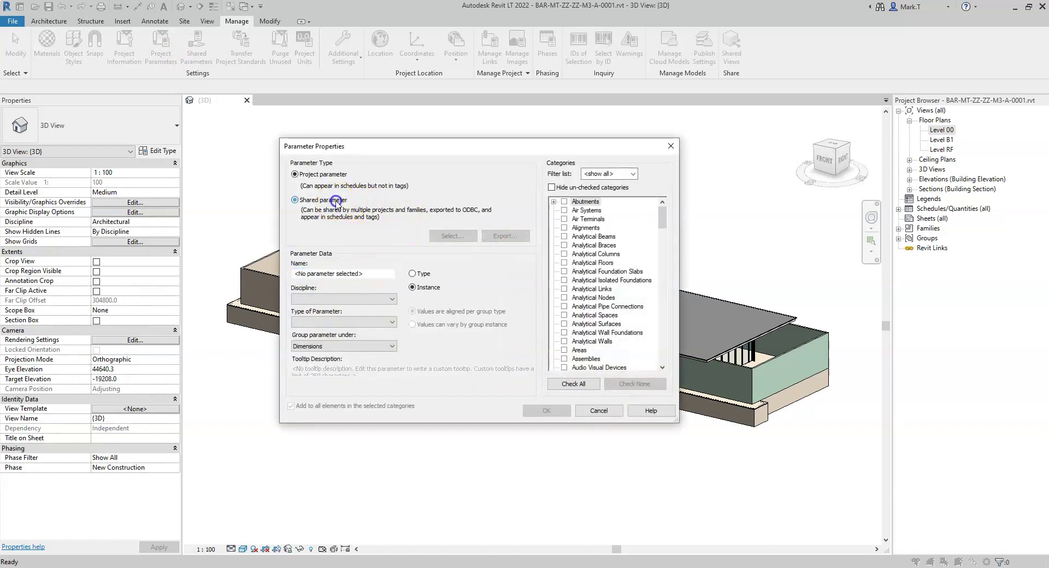
click(454, 238)
click(454, 239)
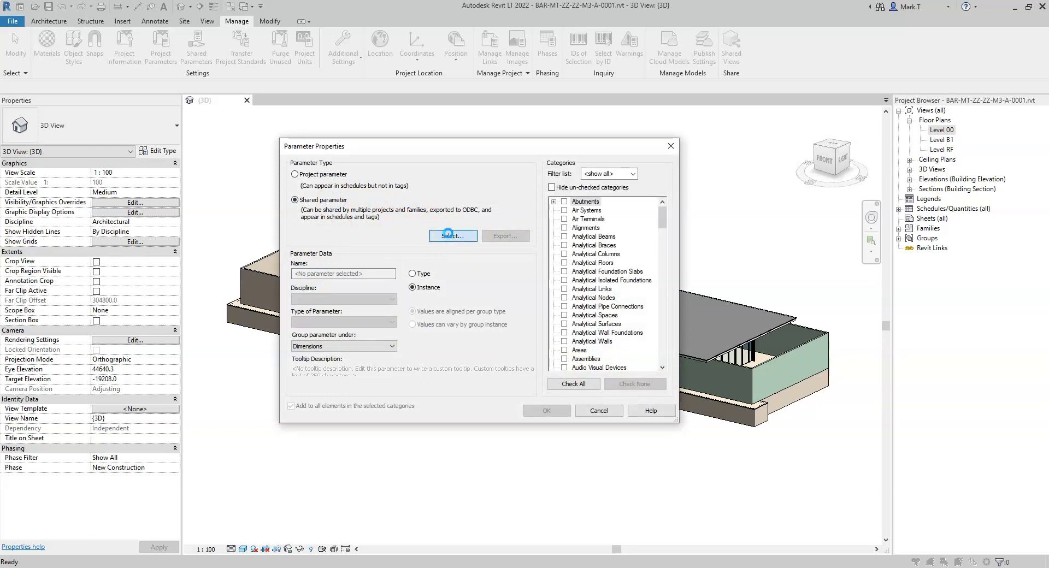
click(572, 240)
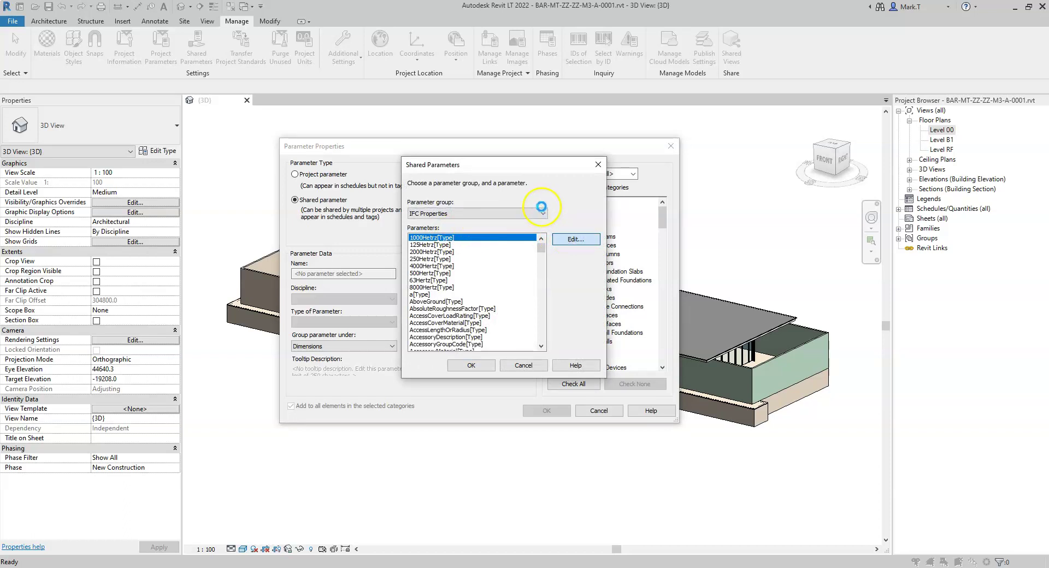
click(534, 187)
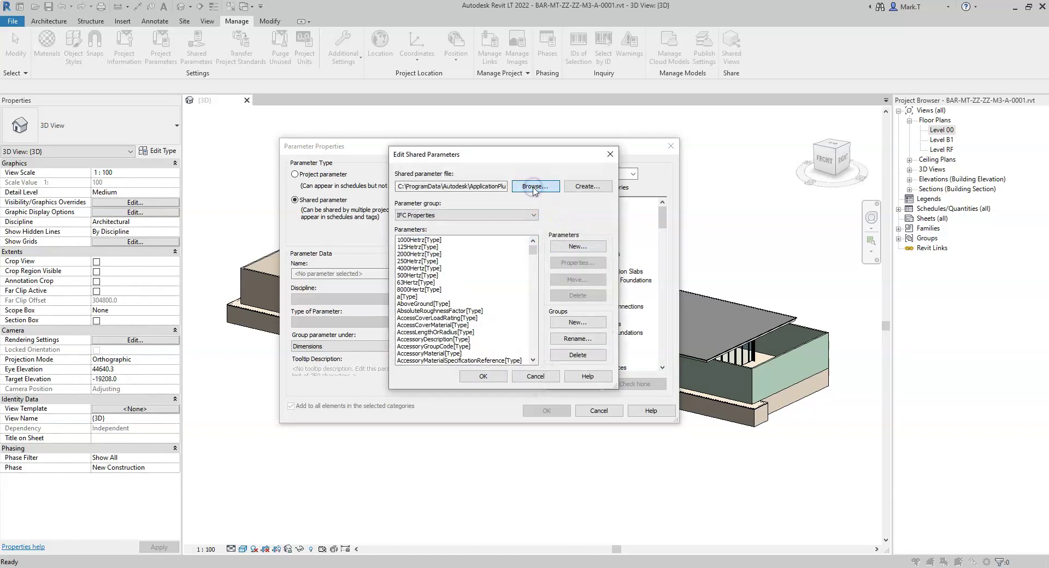
click(442, 226)
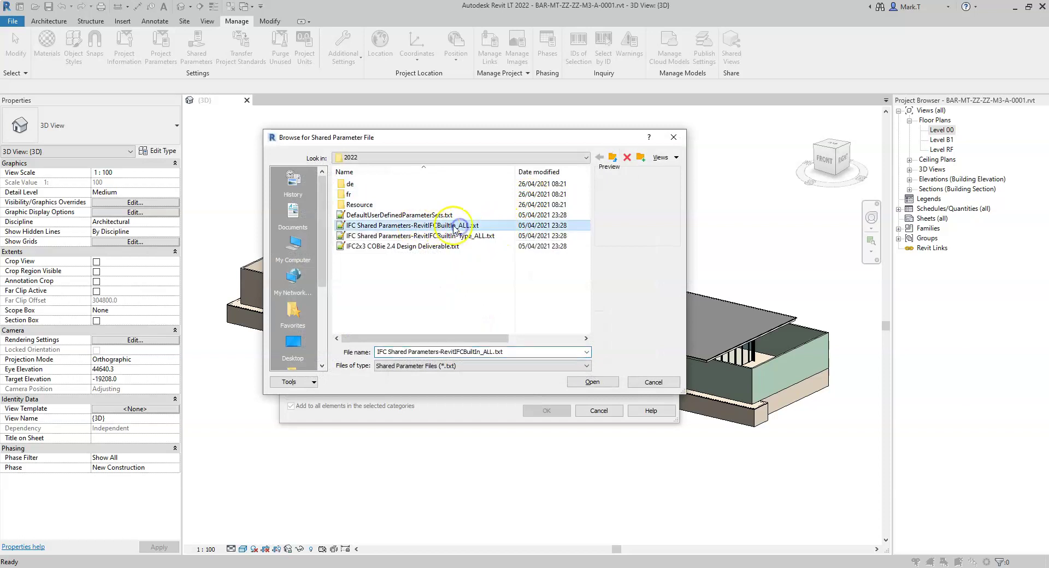
click(590, 382)
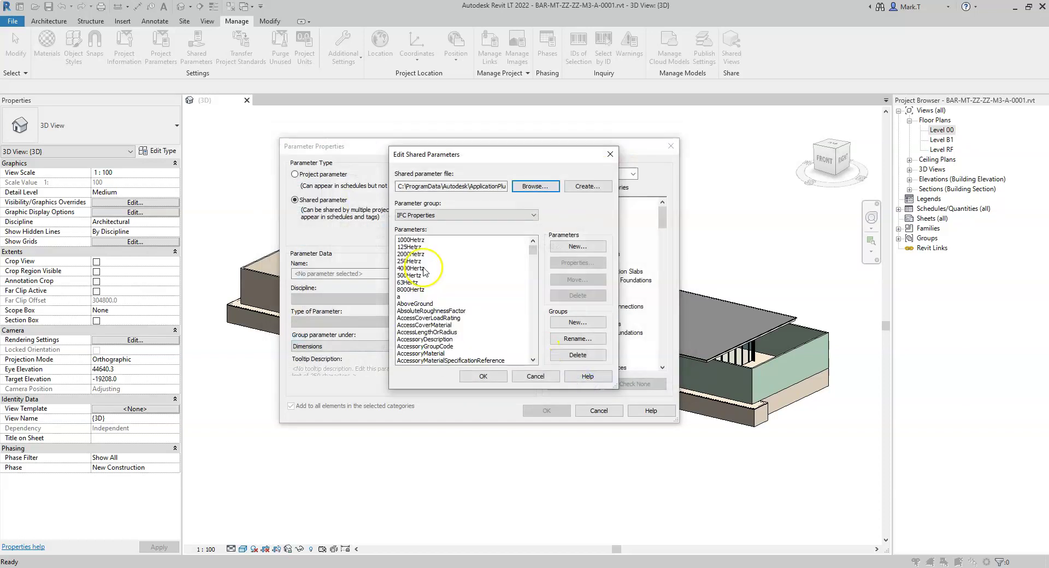
click(484, 376)
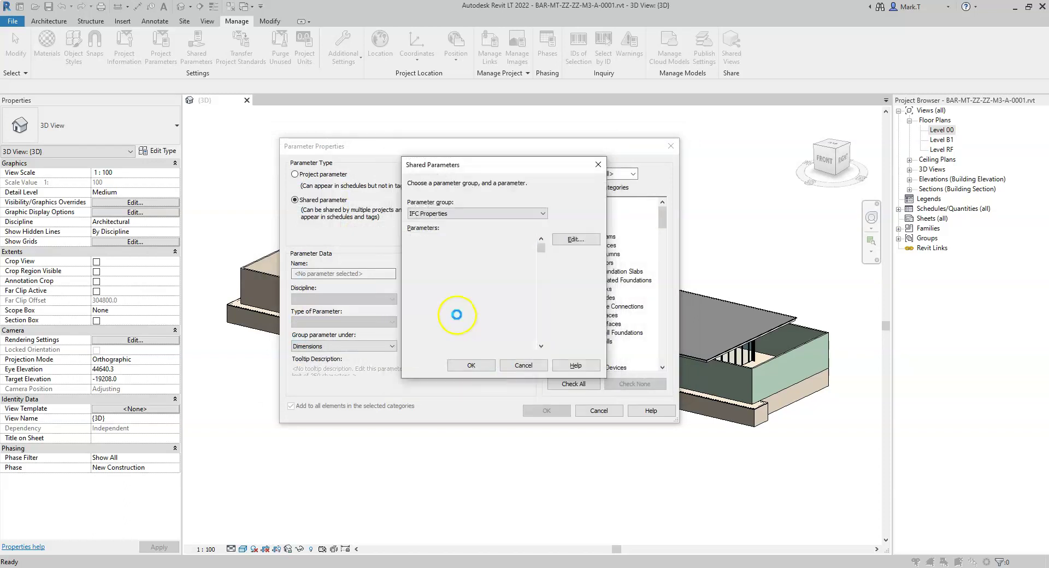
- Choose IfcDescription from the IFC Properties group as the shared parameter to add
text(ifc)
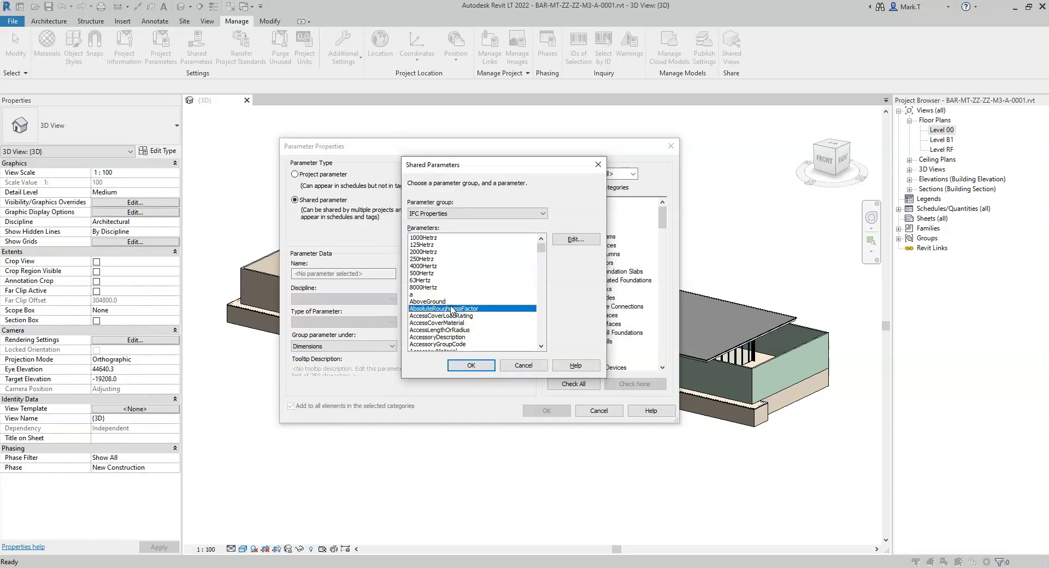
scroll(451, 311, down, 3)
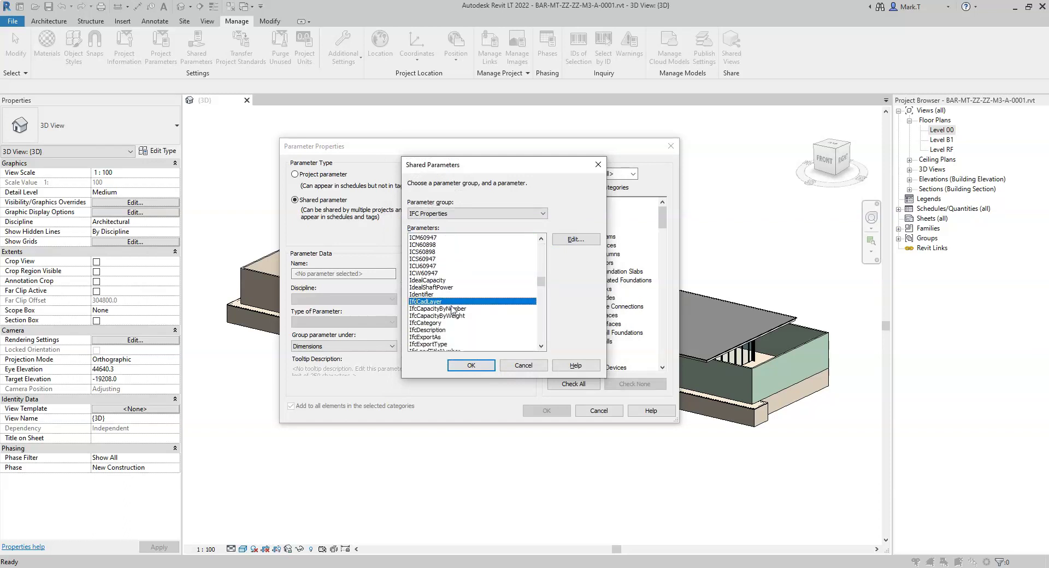
click(441, 309)
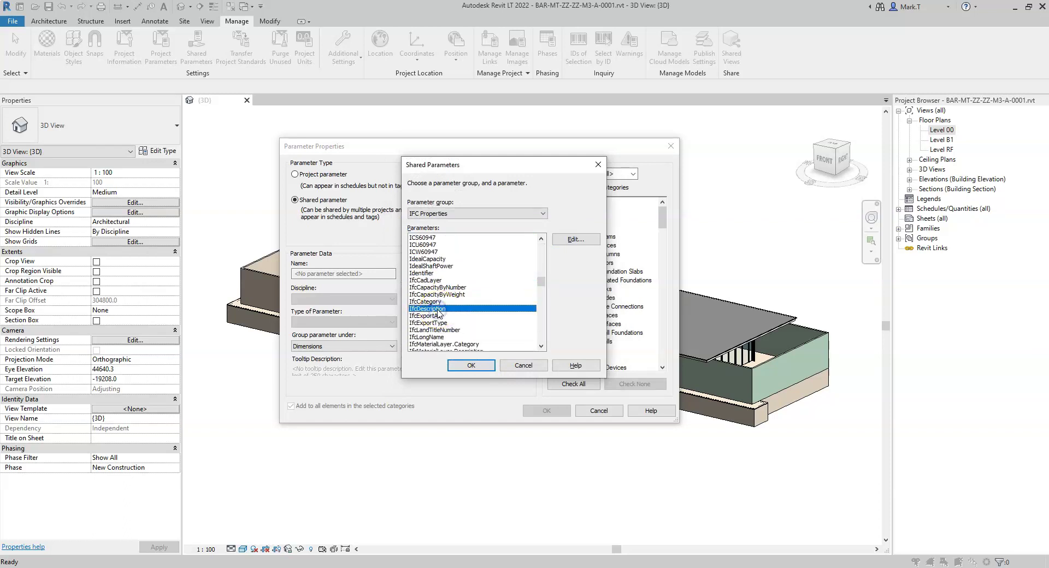
click(471, 366)
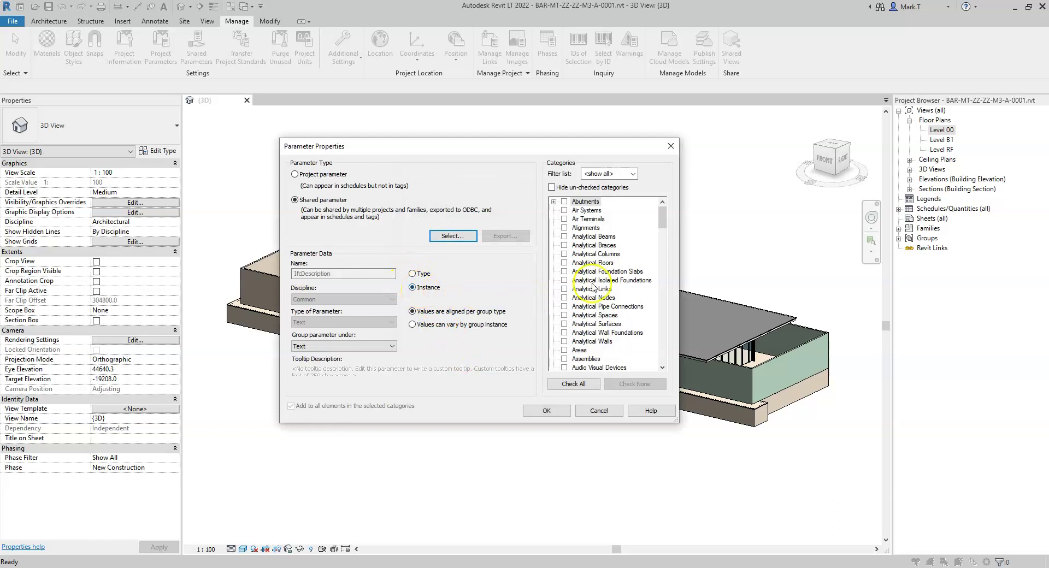
- Assign the IfcDescription parameter to the Project Information category, group it under IFC Parameters, and add it to the project
drag(650, 222, 652, 313)
click(564, 245)
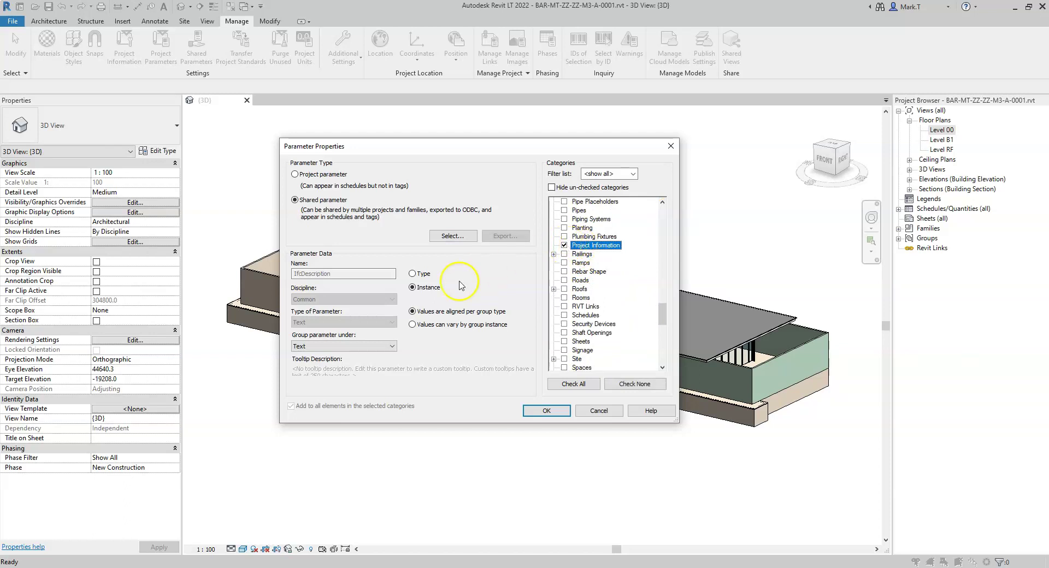
click(392, 347)
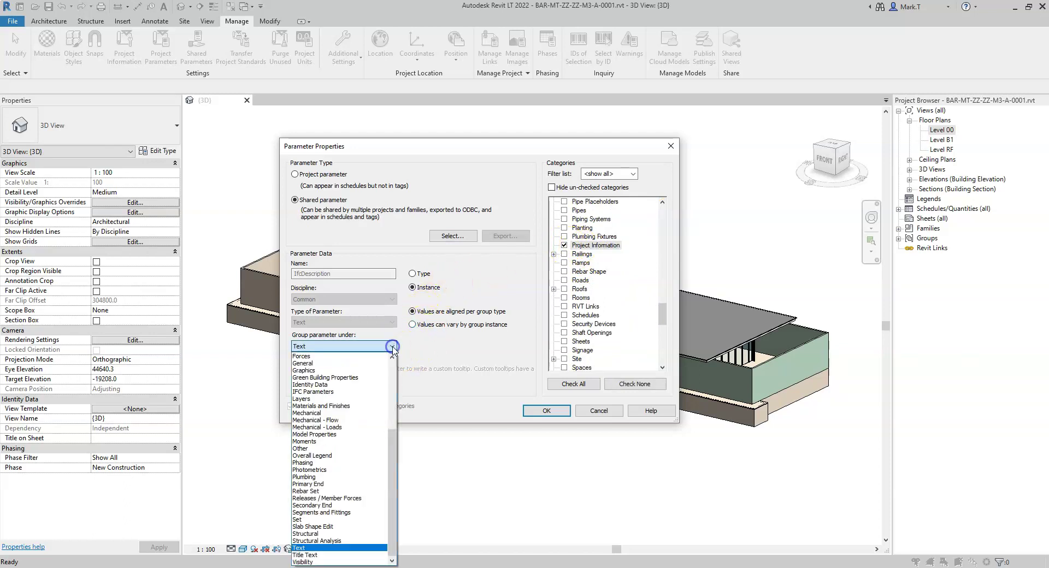
click(330, 392)
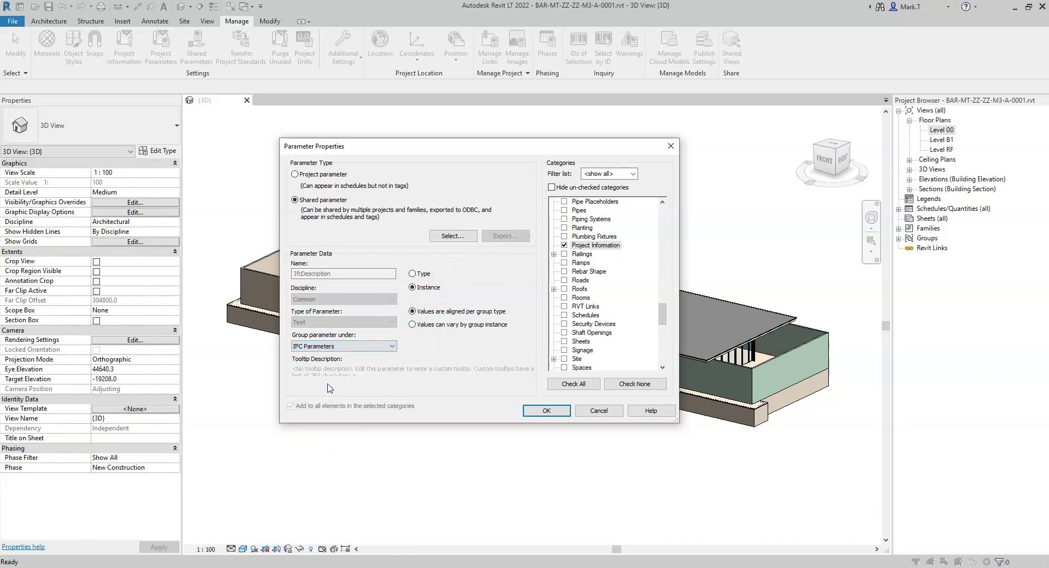
click(544, 412)
click(424, 378)
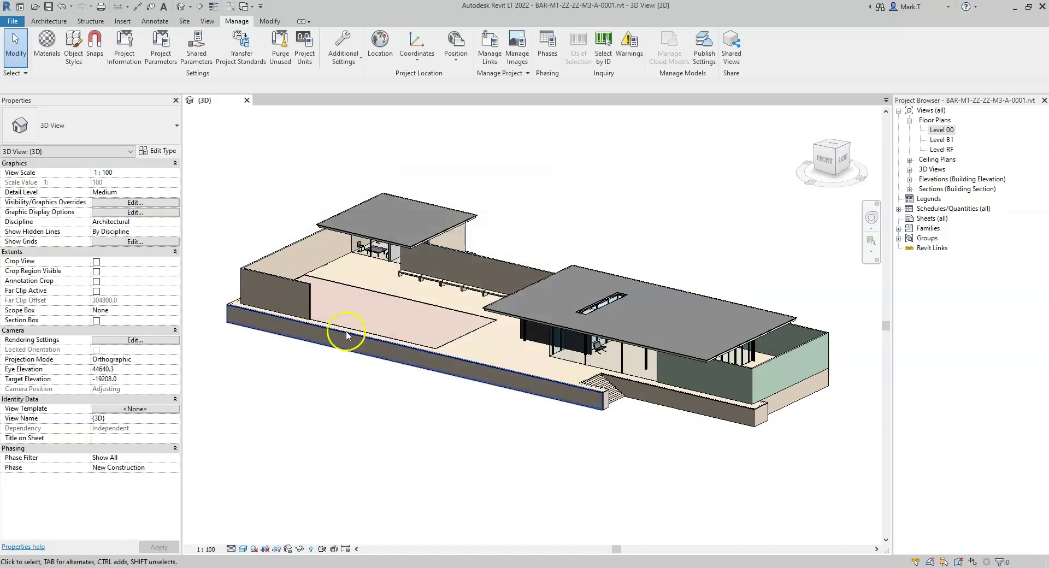
- Set IfcDescription in the project information to "This is IfcProject.Description"
click(131, 57)
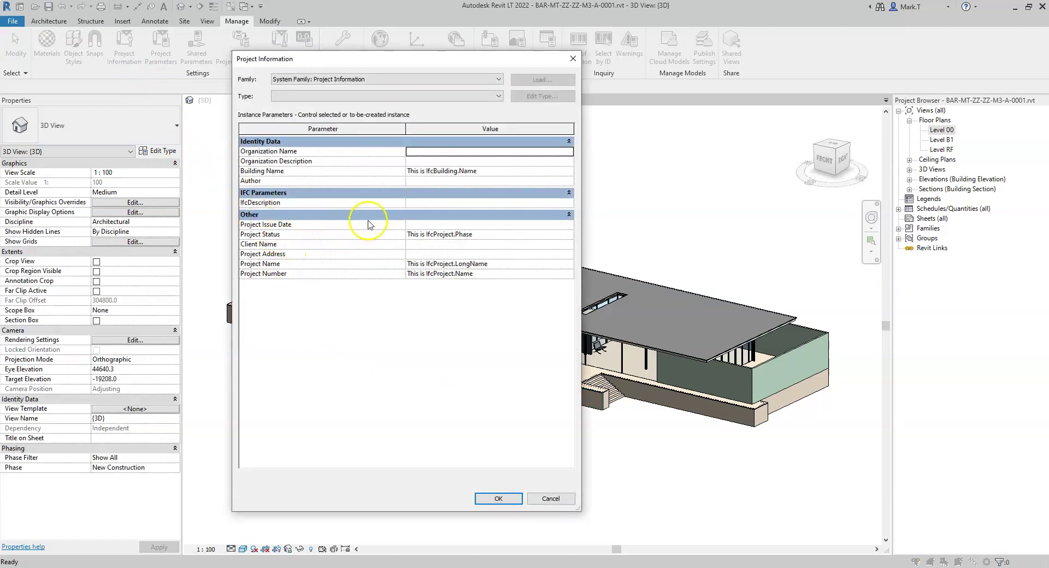
click(427, 202)
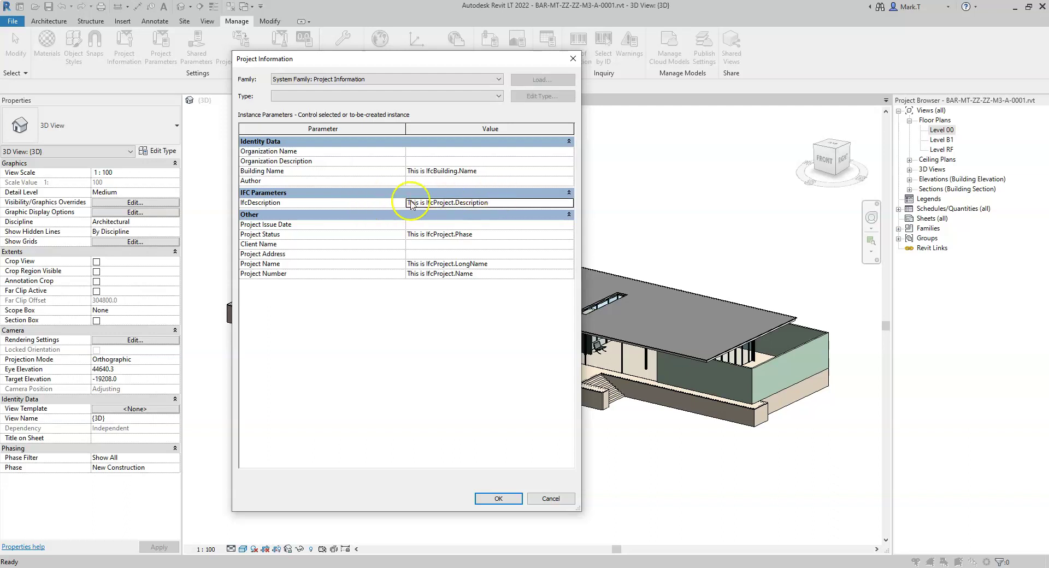
click(457, 202)
drag(458, 203, 506, 203)
click(509, 203)
- Fill the remaining project, building and site IFC parameters with text naming their target attributes, such as "This is IfcSite.LongName", and apply the project information
key(alt+Tab)
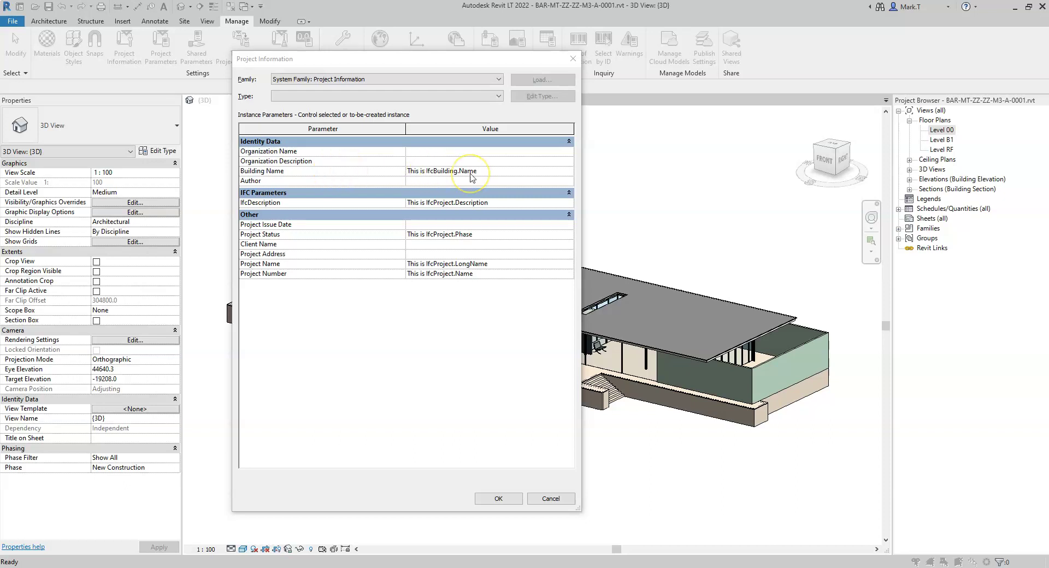
click(695, 159)
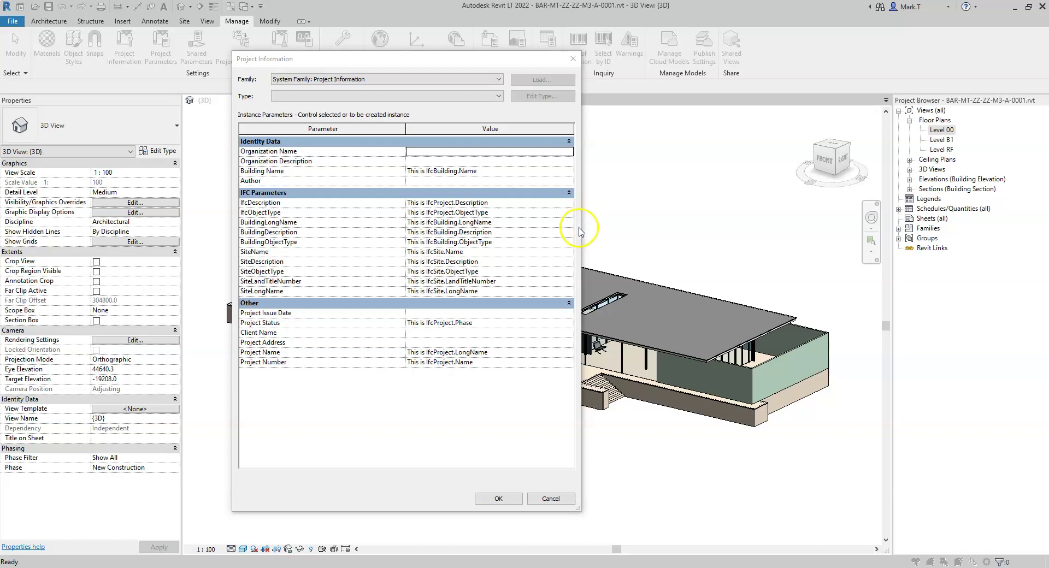
click(498, 499)
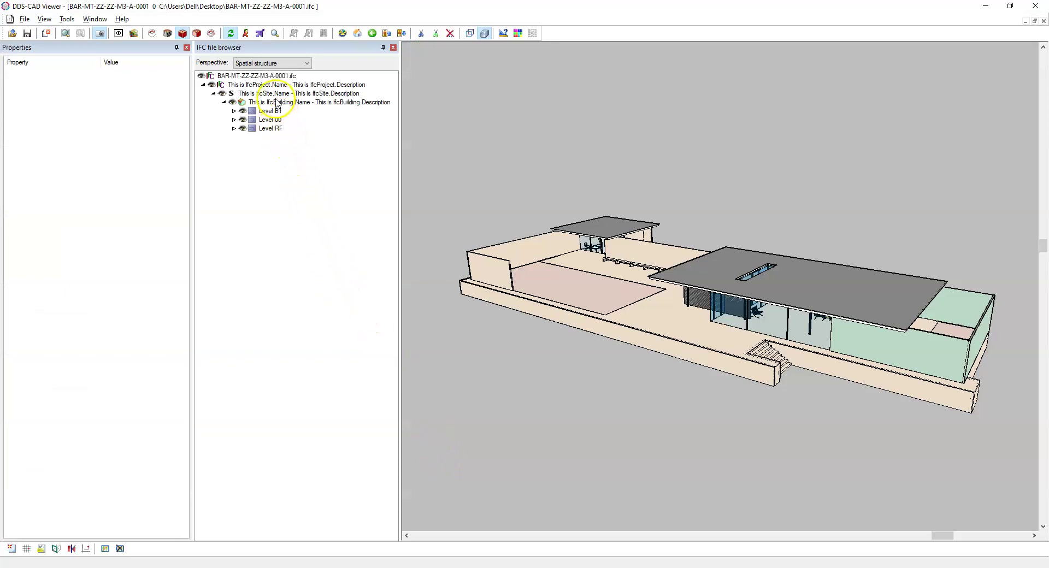
- Check the project and site attributes of the updated IFC export in DDS-CAD Viewer
click(270, 85)
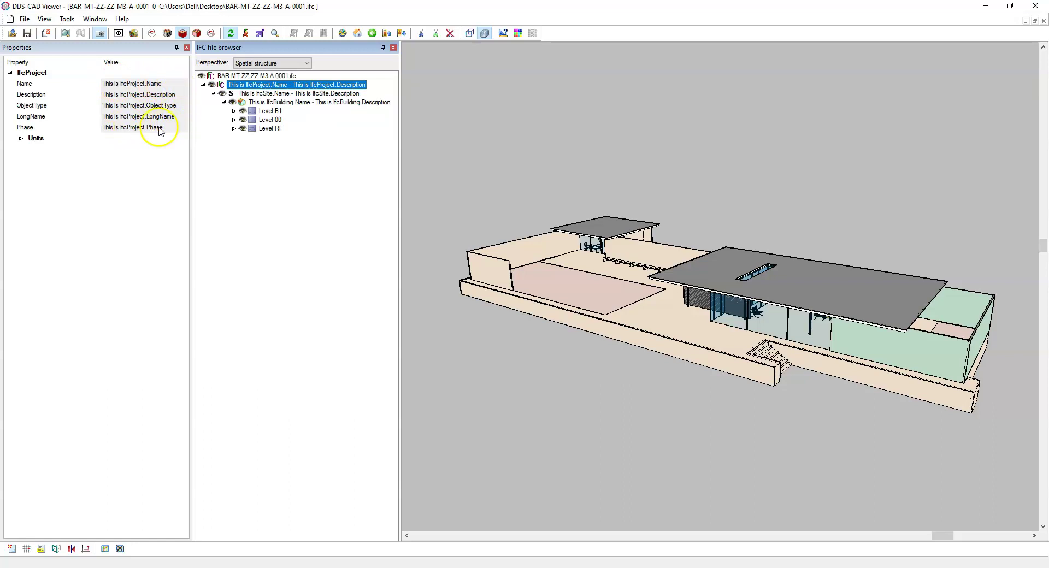
click(266, 94)
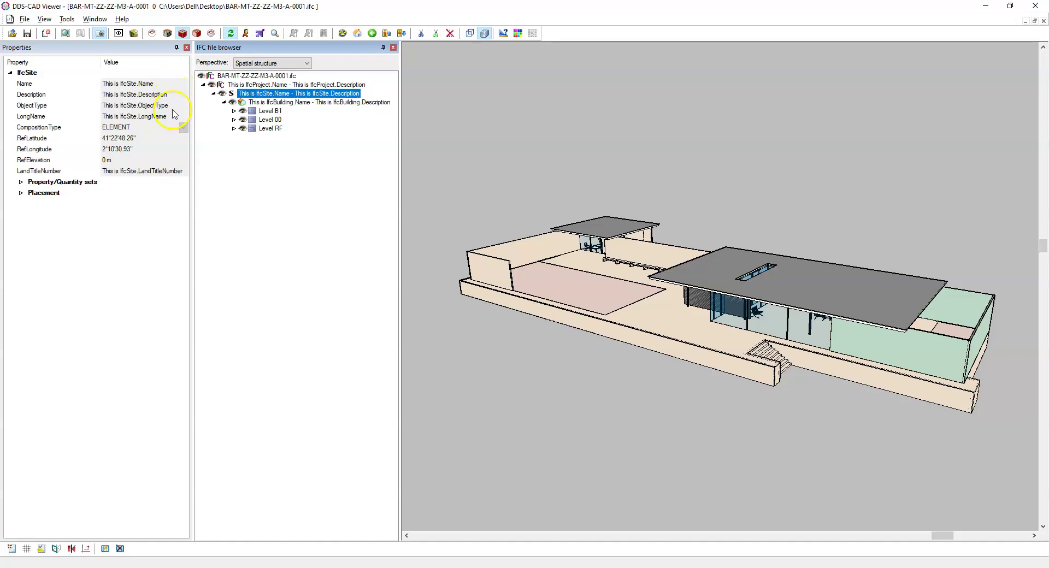
- Check the building attributes and review the project attributes of the exported IFC file
click(303, 103)
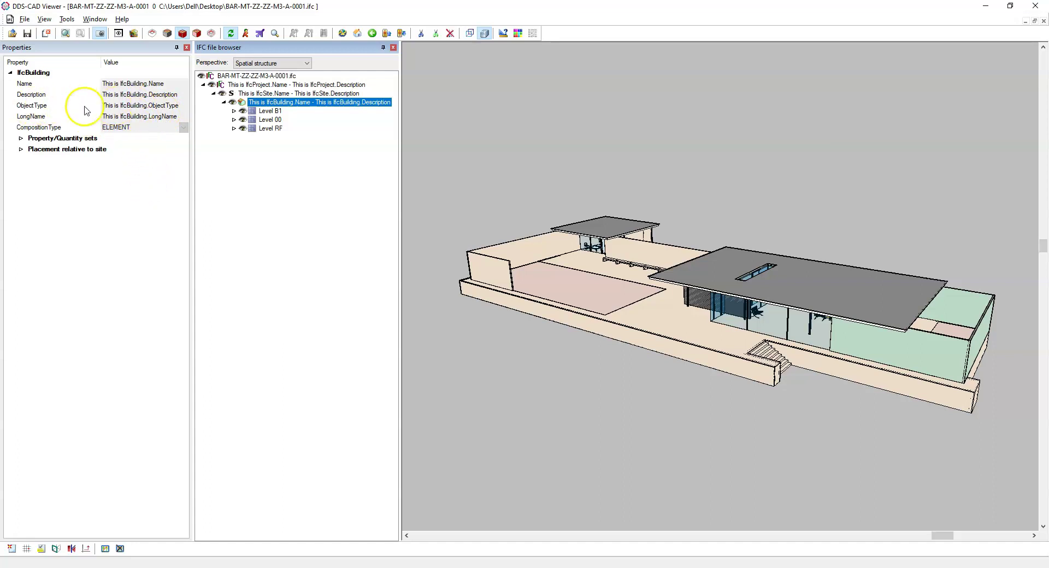
click(263, 93)
click(265, 86)
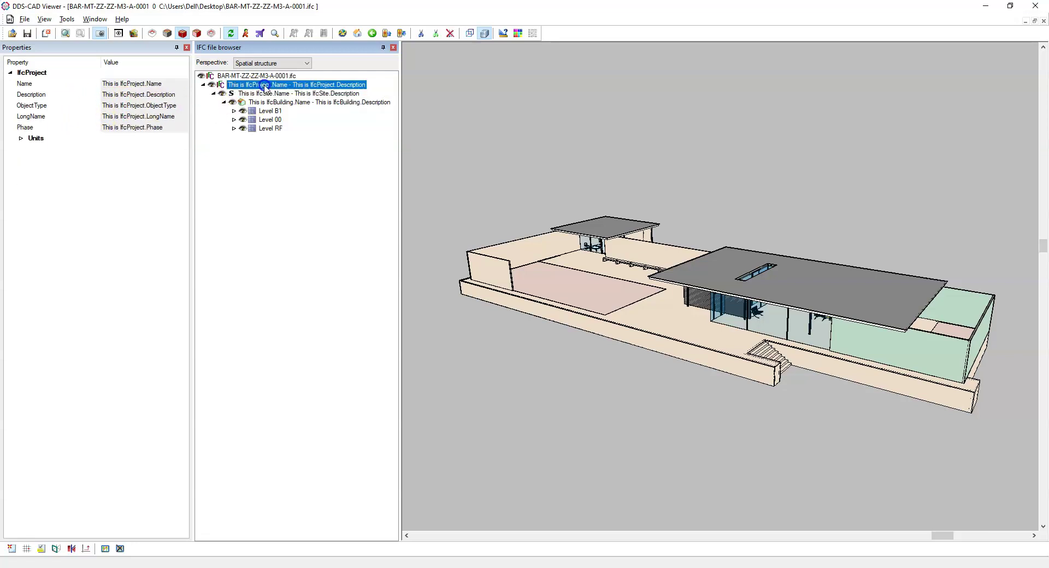
- Switch to Revit and review the project information values that feed the IFC project, site and building attributes
key(alt+Tab)
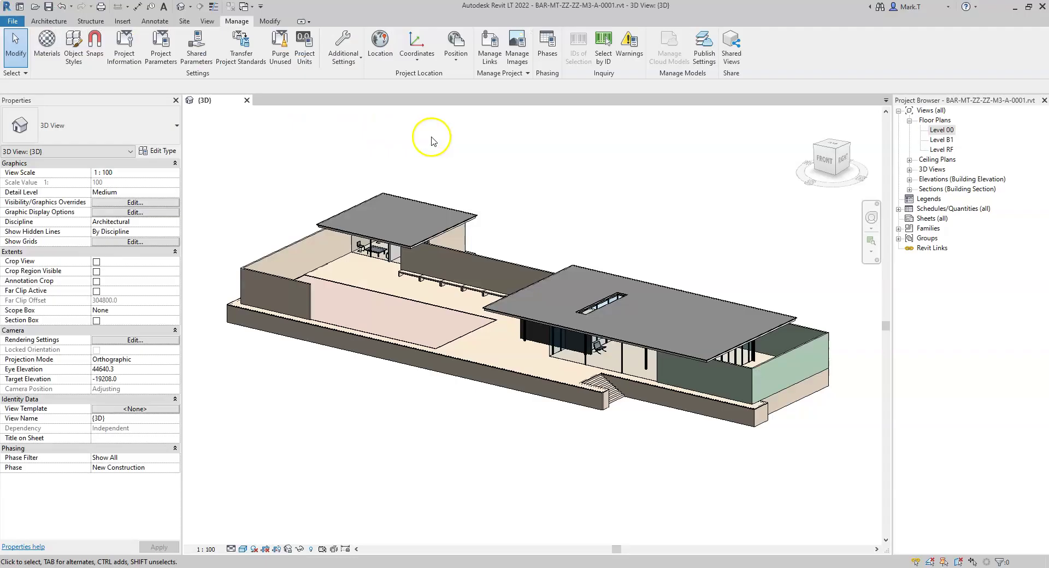
click(124, 61)
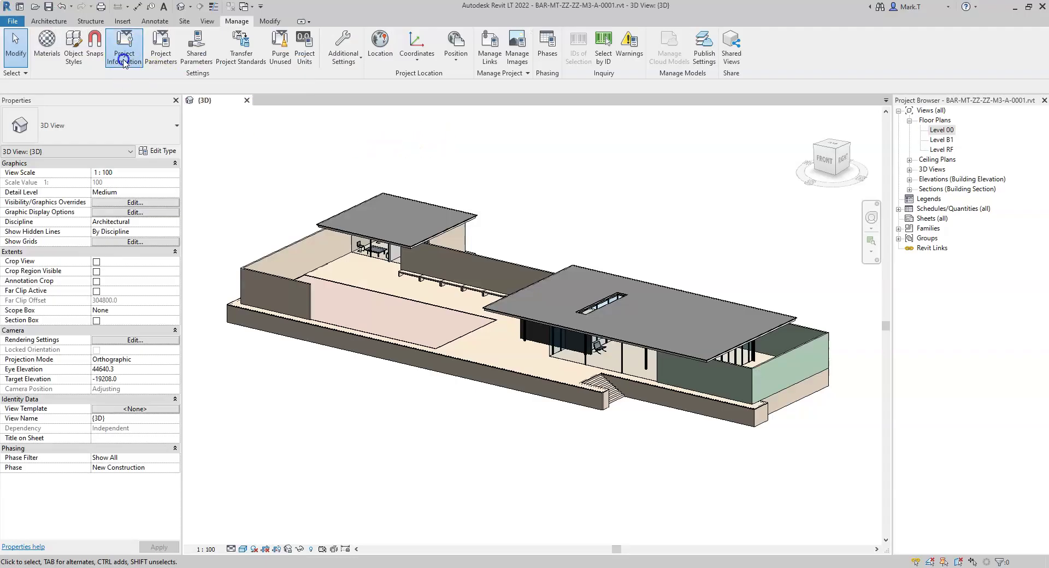
drag(352, 66, 296, 69)
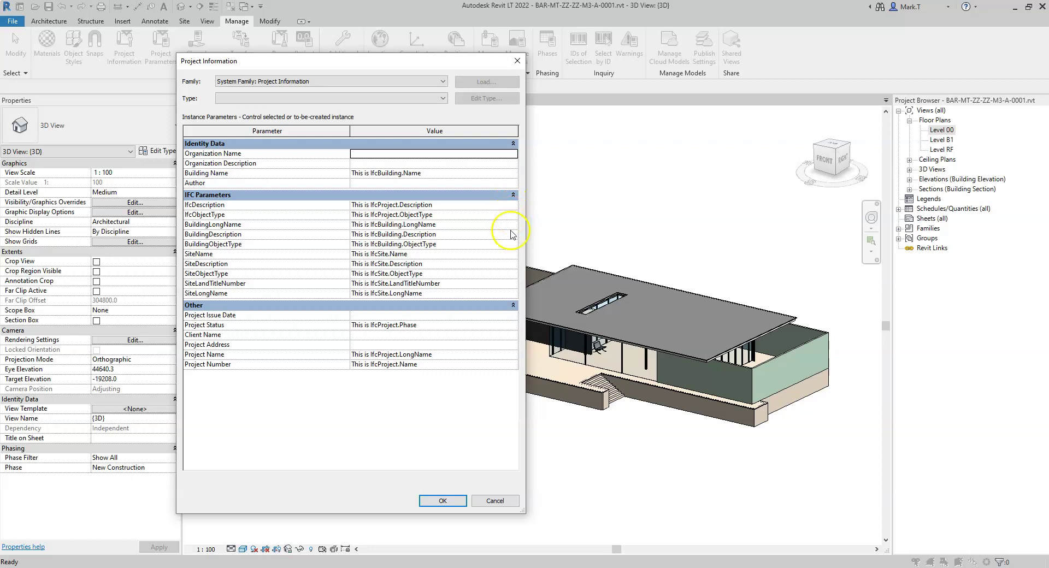
click(447, 500)
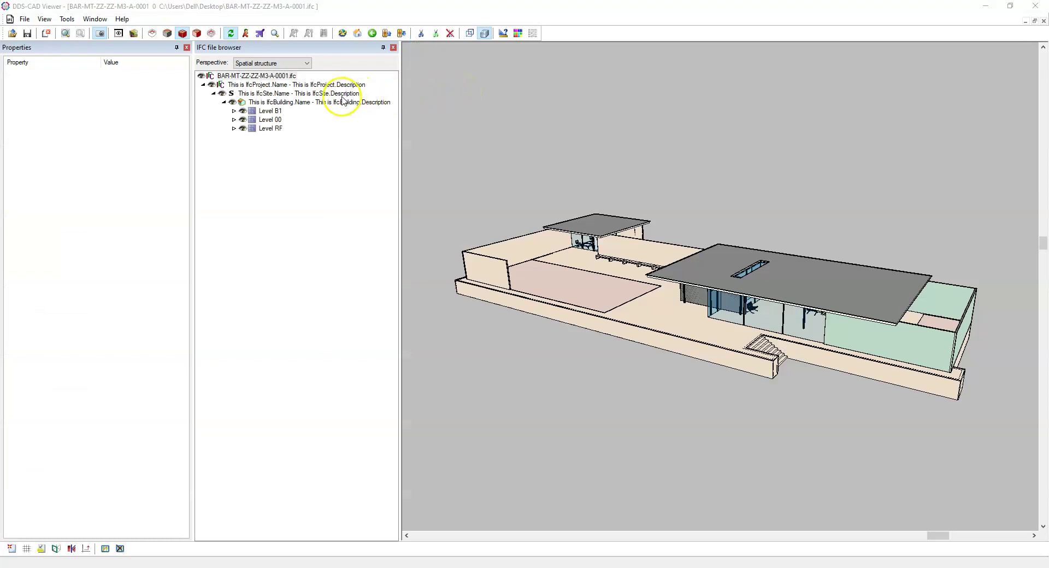
- Check the IfcSite reference latitude and longitude in DDS-CAD Viewer against the project address and map marker in Revit's Location settings
click(281, 95)
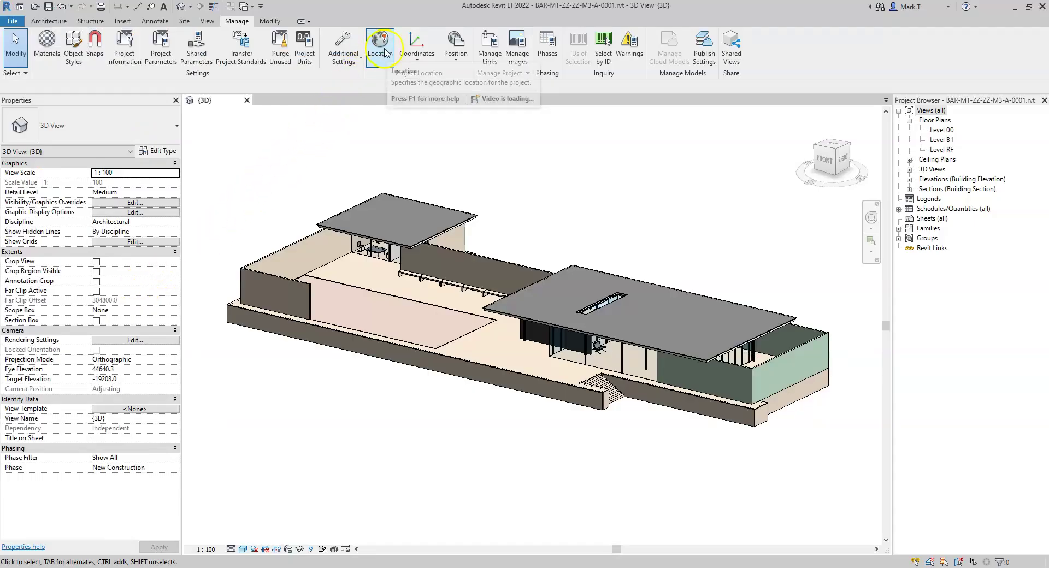
click(383, 54)
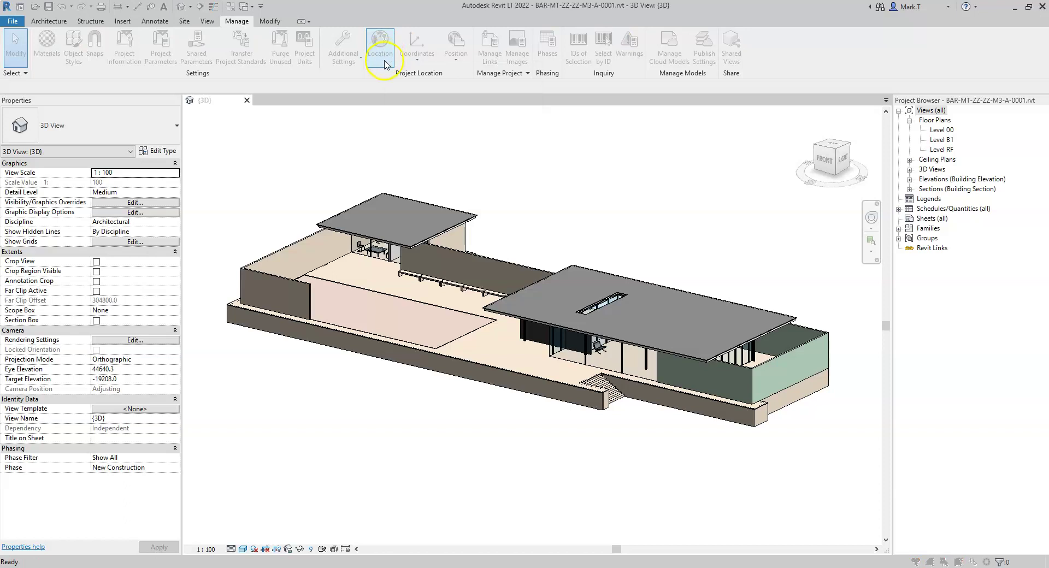
drag(448, 176, 427, 168)
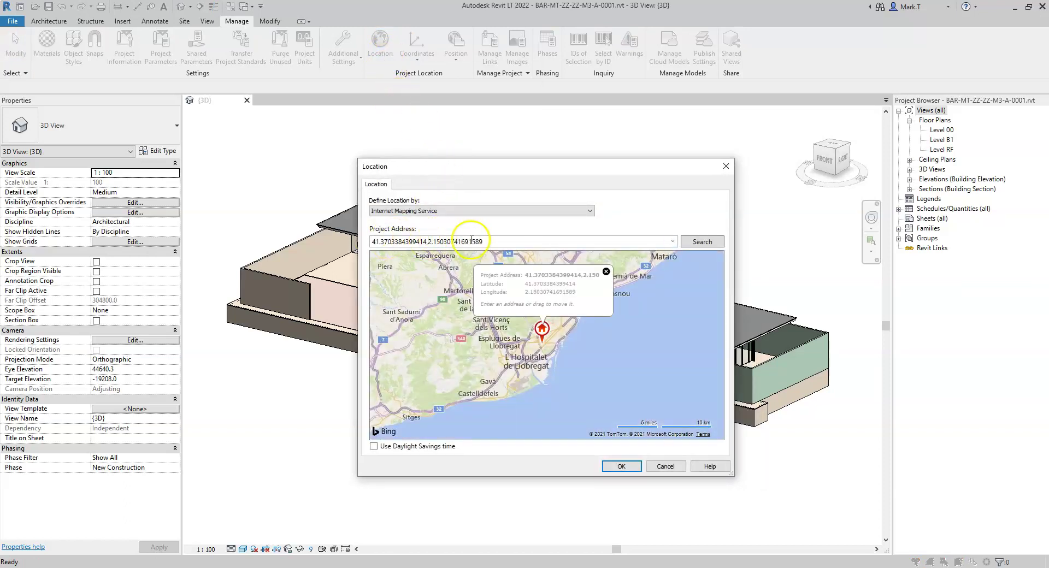
double_click(493, 241)
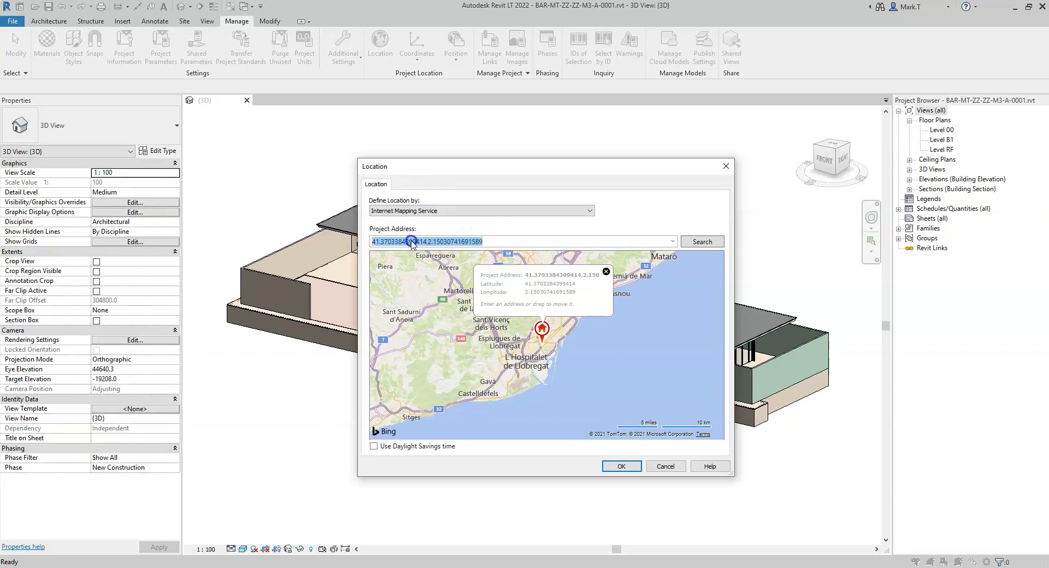
click(493, 241)
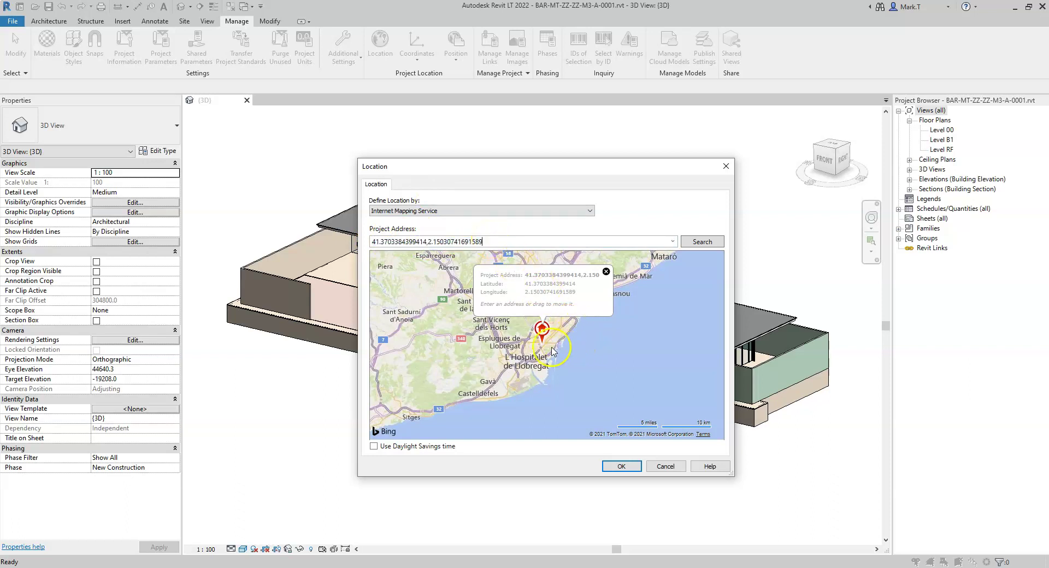
scroll(550, 344, up, 3)
scroll(550, 343, up, 4)
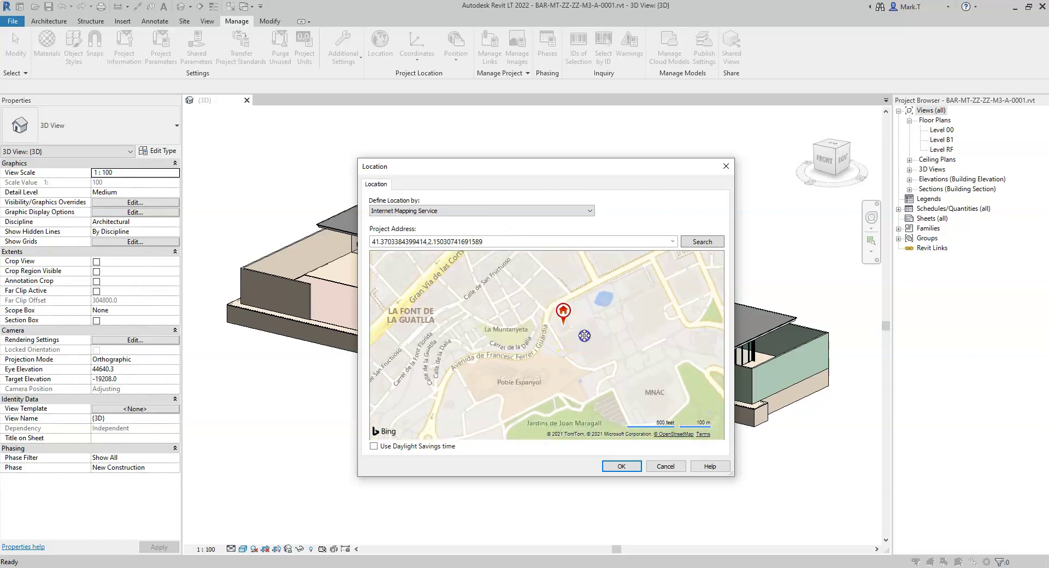
scroll(583, 335, up, 2)
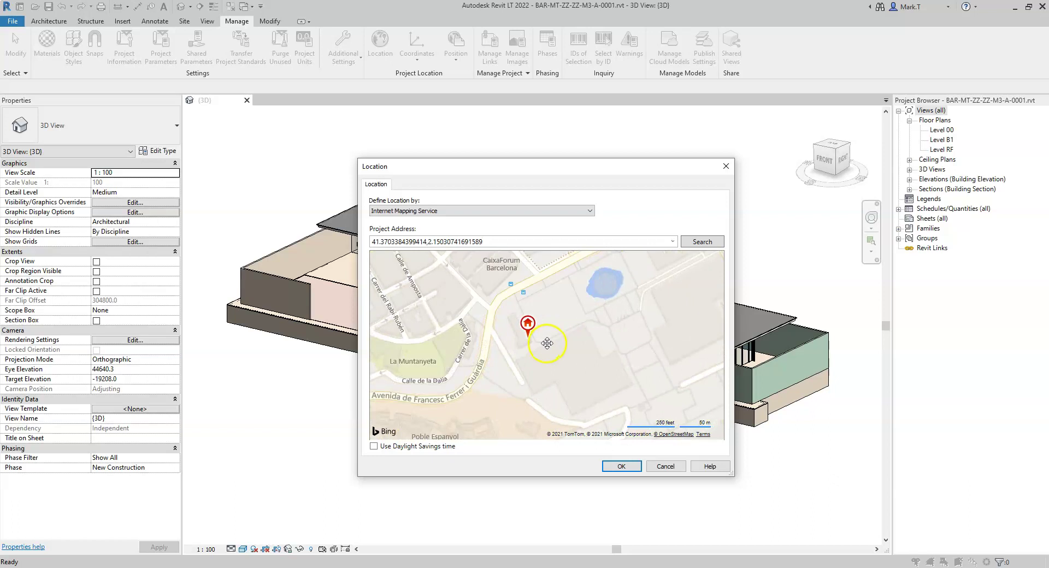
scroll(547, 343, down, 3)
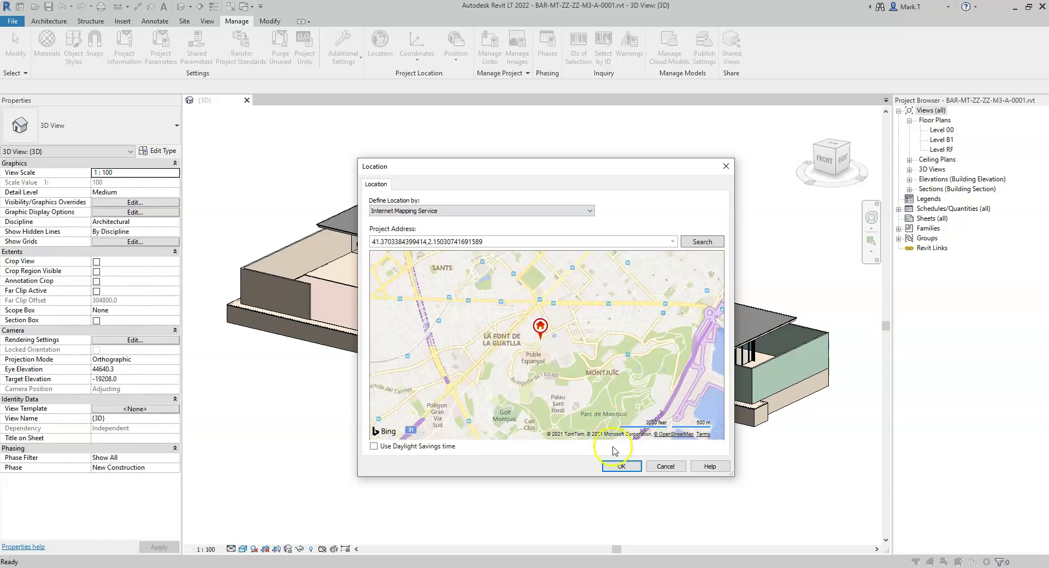
click(621, 465)
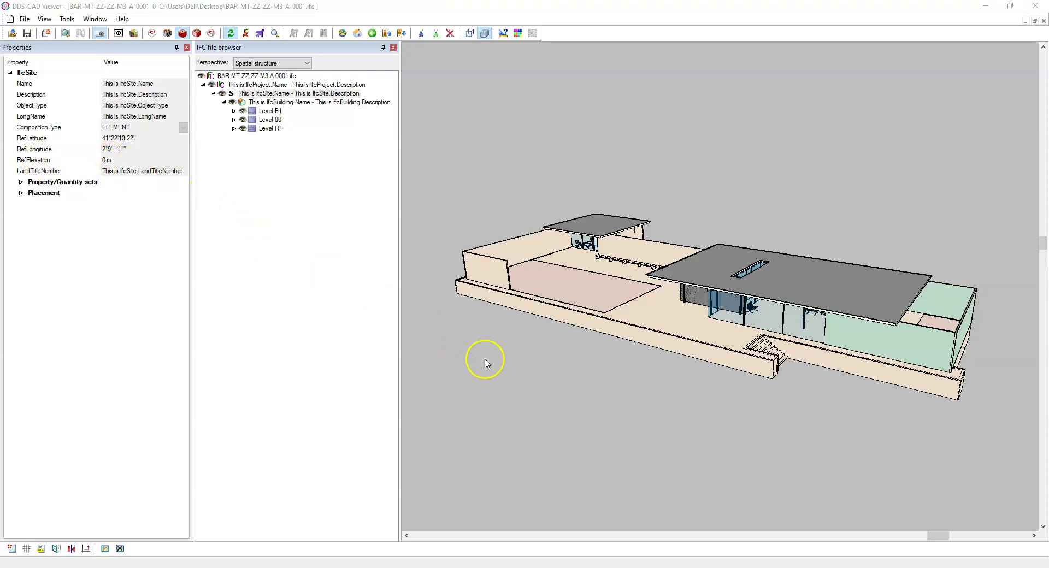
- Switch to Revit and show the project base point and survey point in the Level 00 floor plan through temporary view properties
key(alt+Tab)
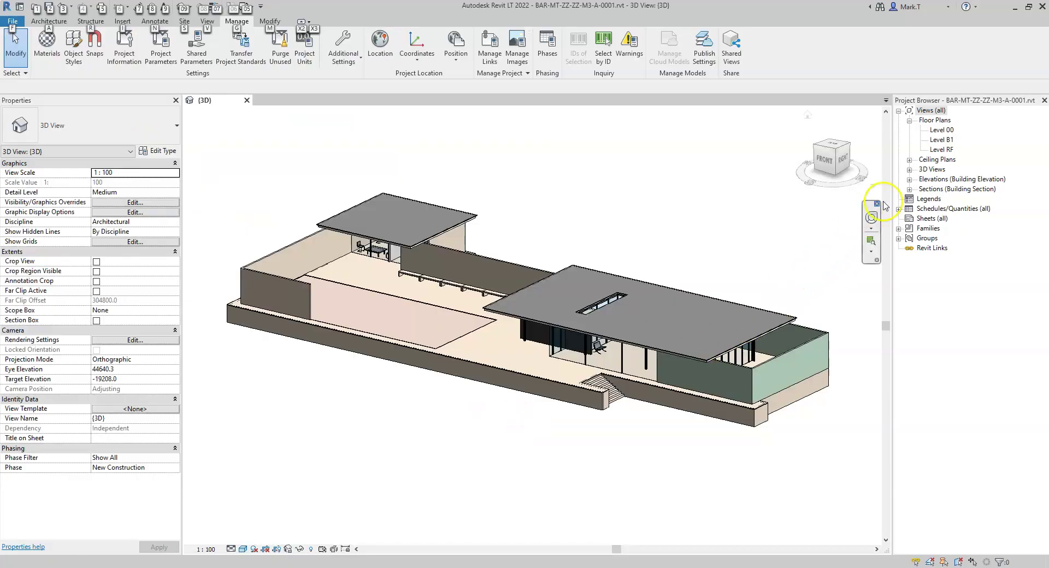
double_click(943, 131)
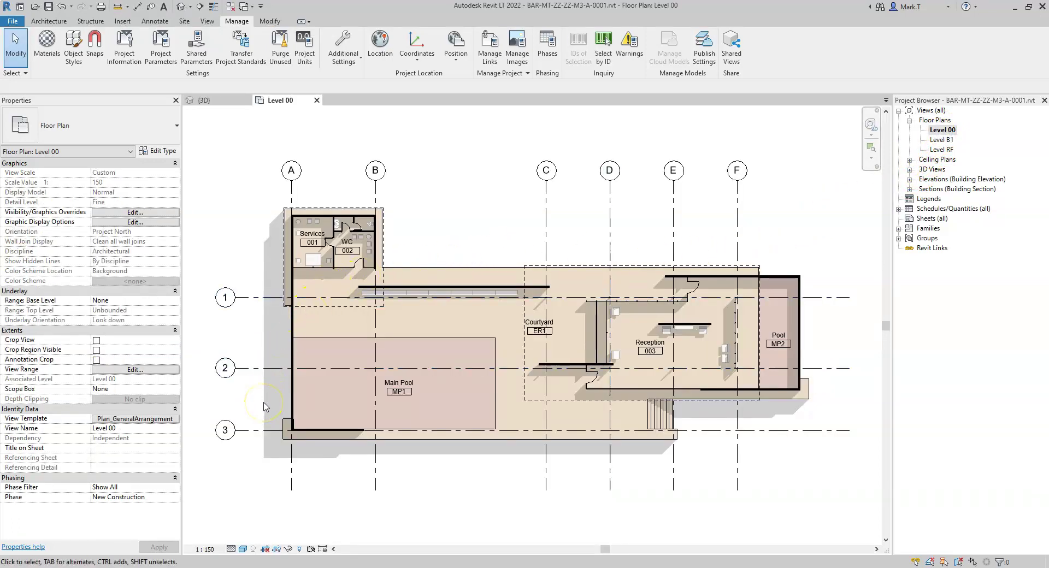
click(311, 550)
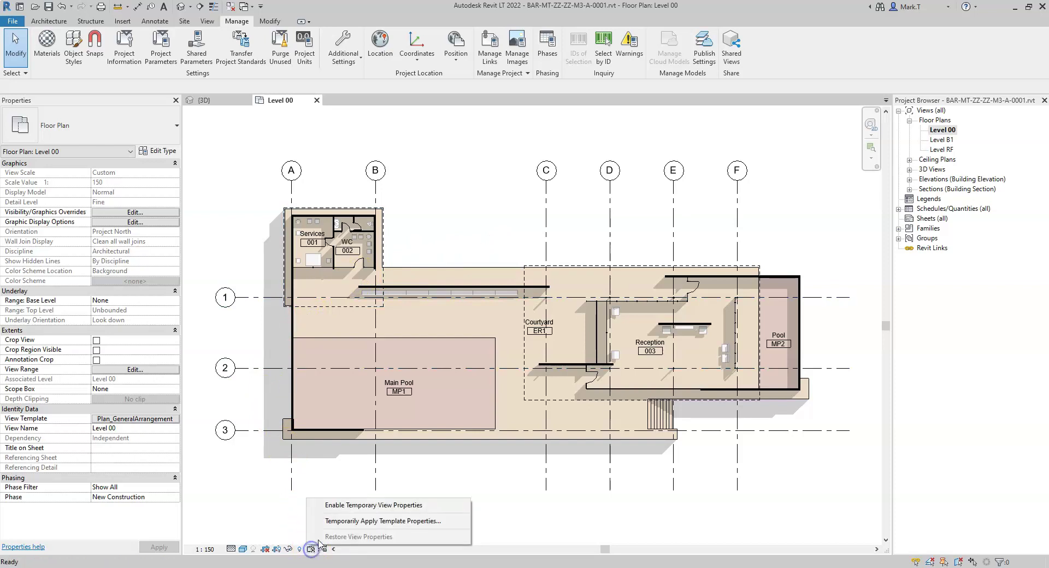
click(345, 505)
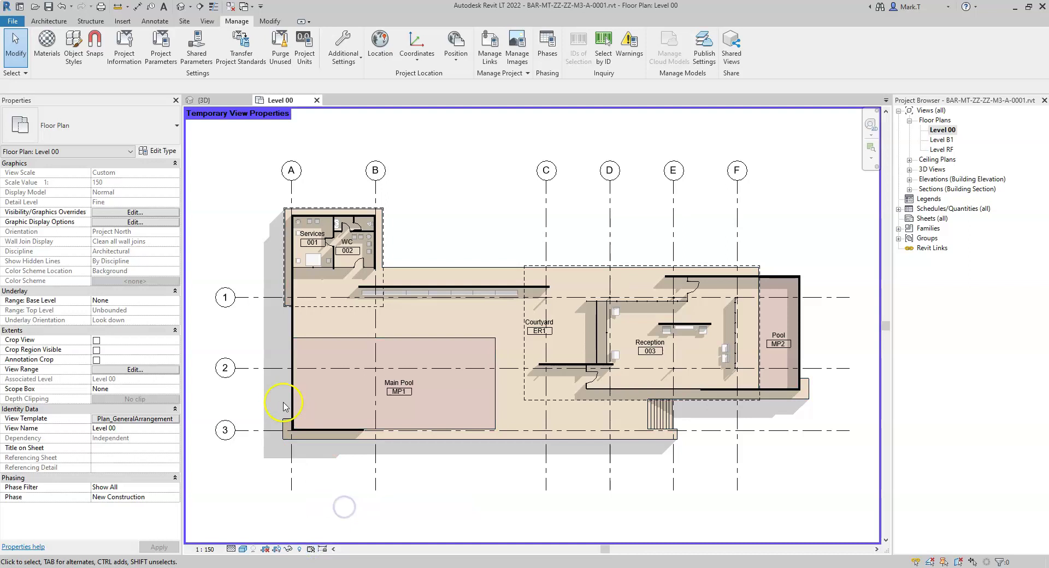
click(168, 213)
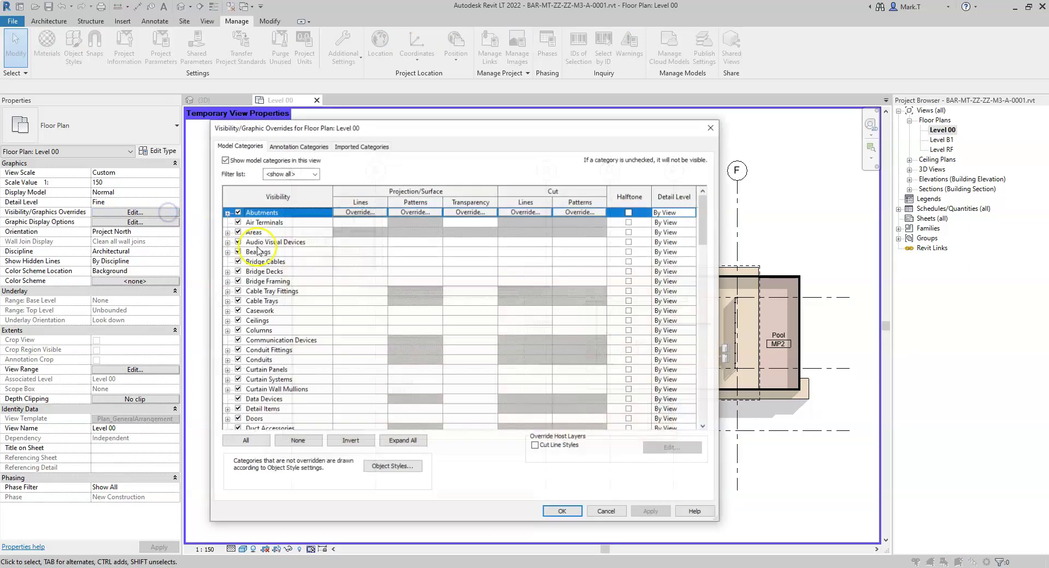
drag(702, 218, 702, 363)
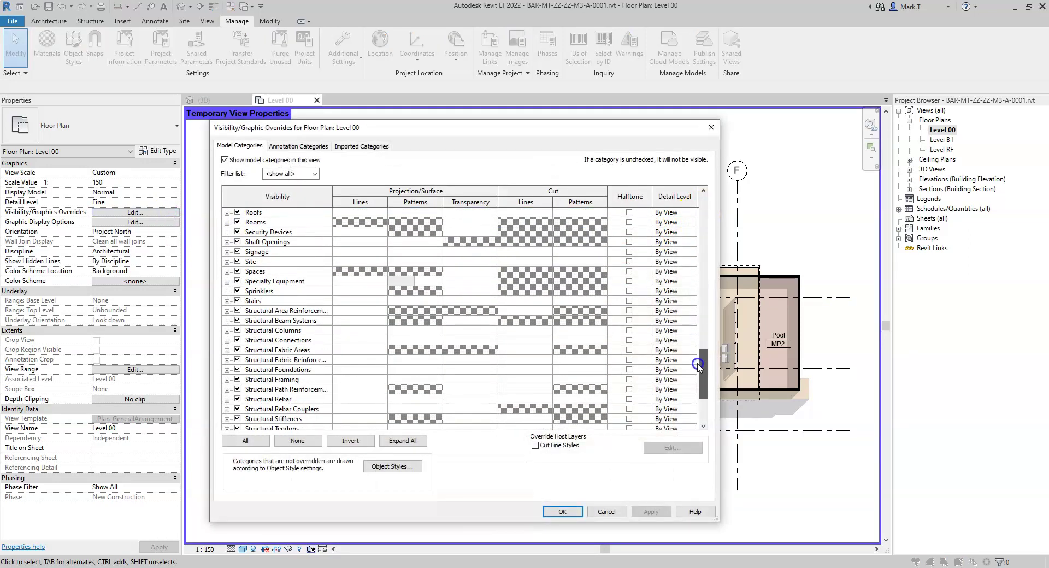
click(226, 261)
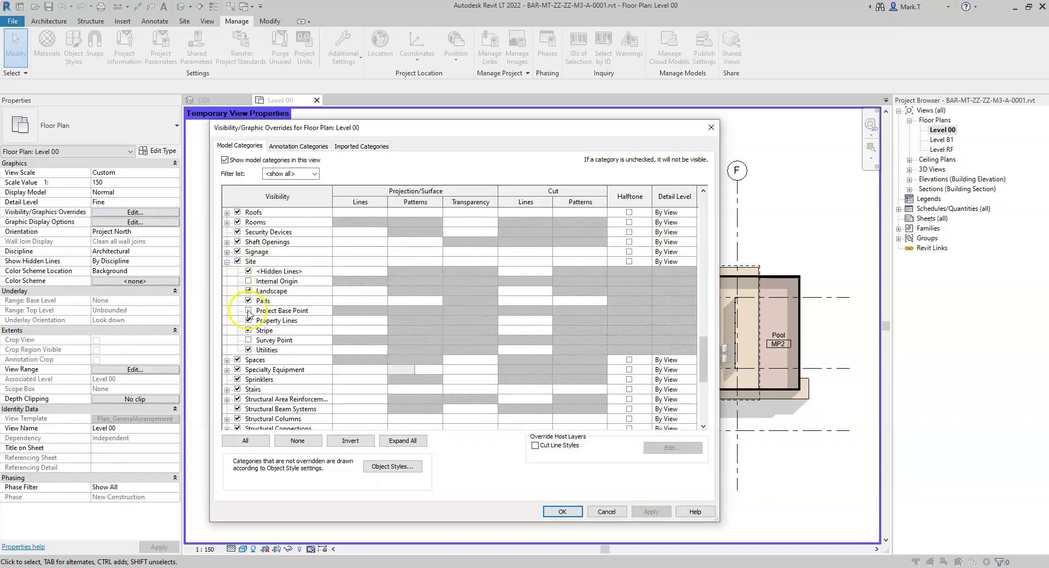
click(248, 310)
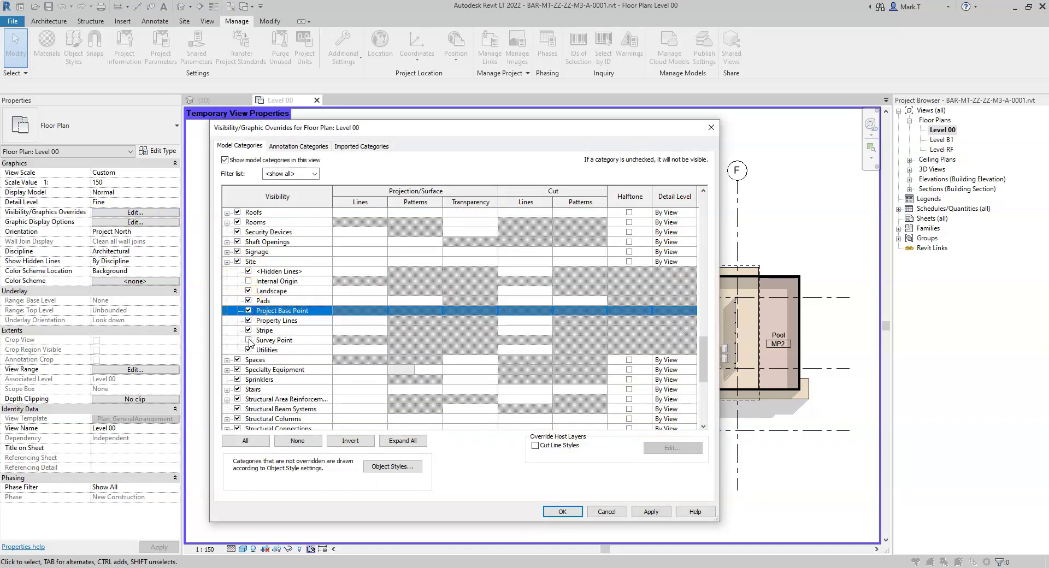
click(249, 340)
click(562, 512)
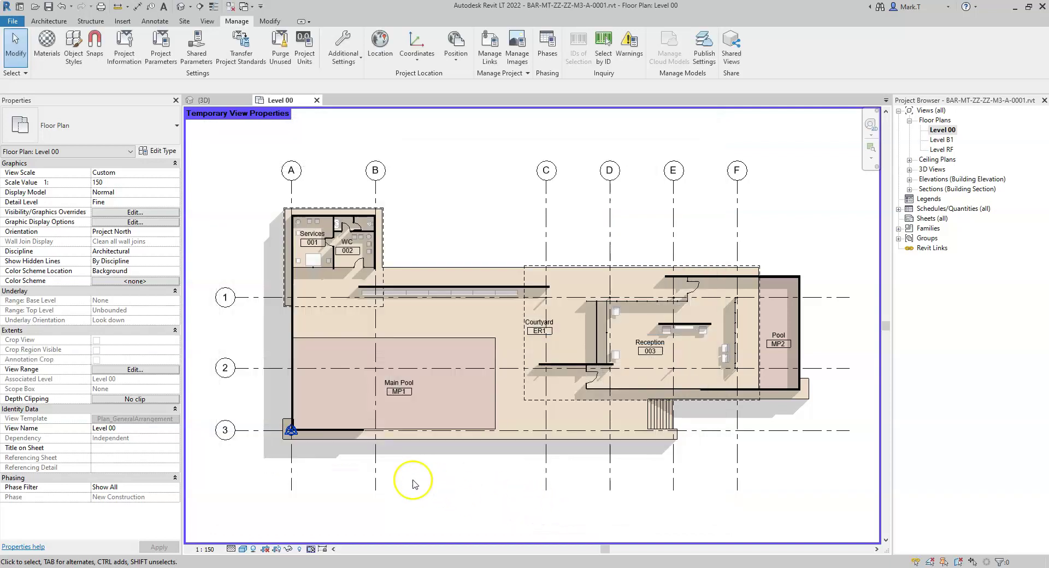
- Specify coordinates at the project base point with an elevation of 19000
click(291, 431)
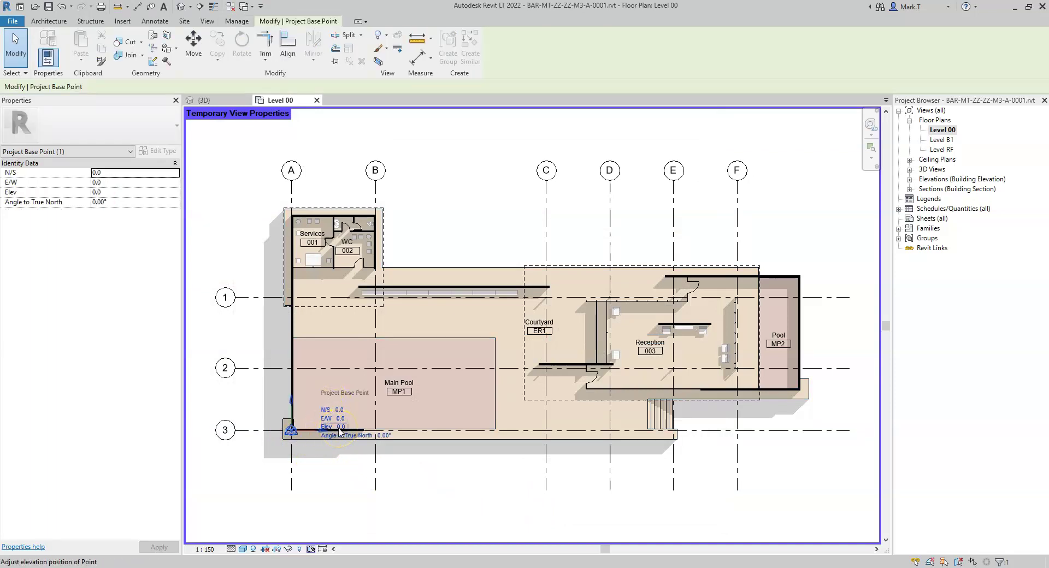
click(417, 214)
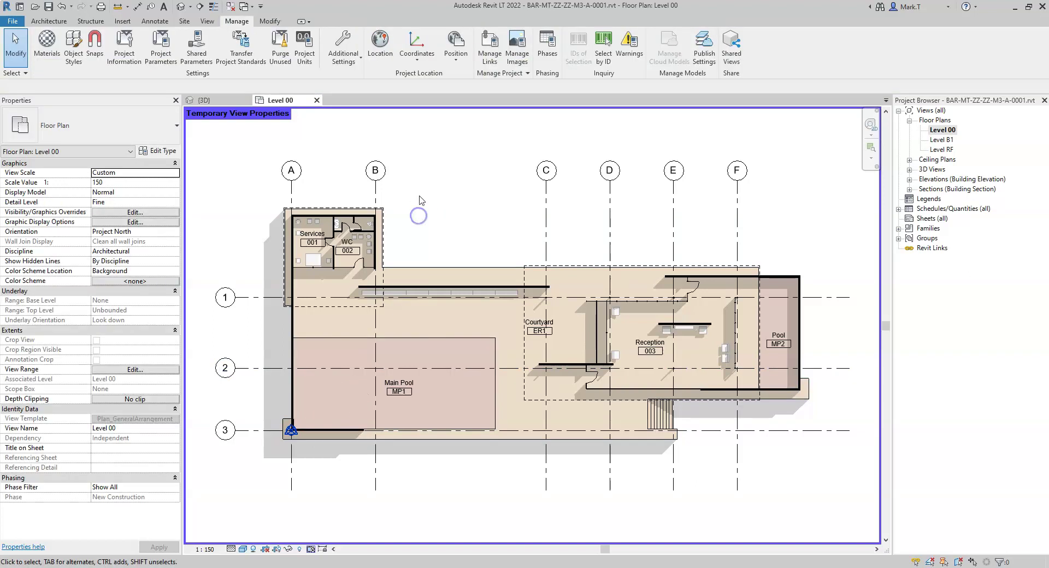
click(418, 60)
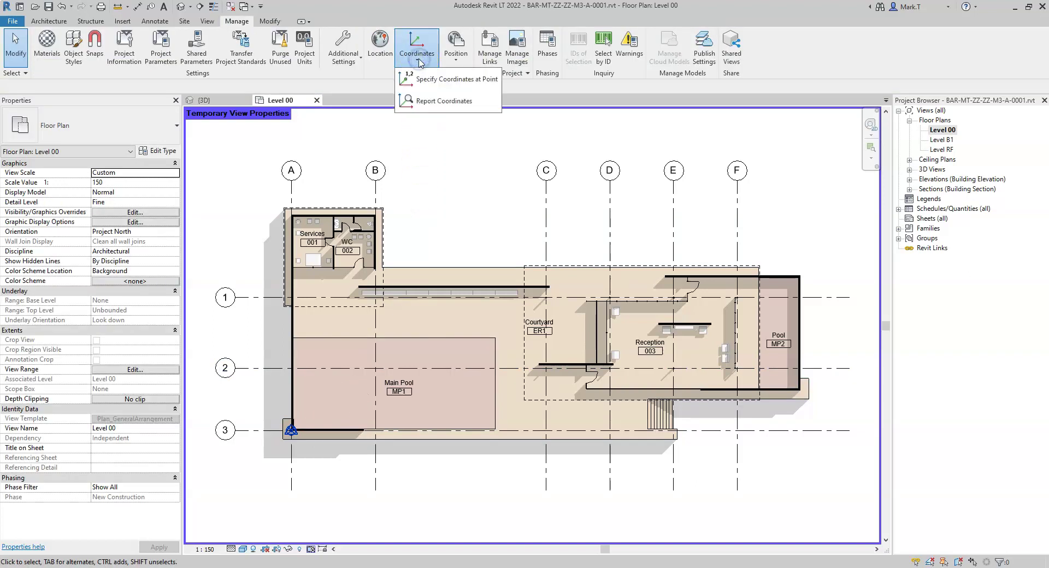
click(431, 79)
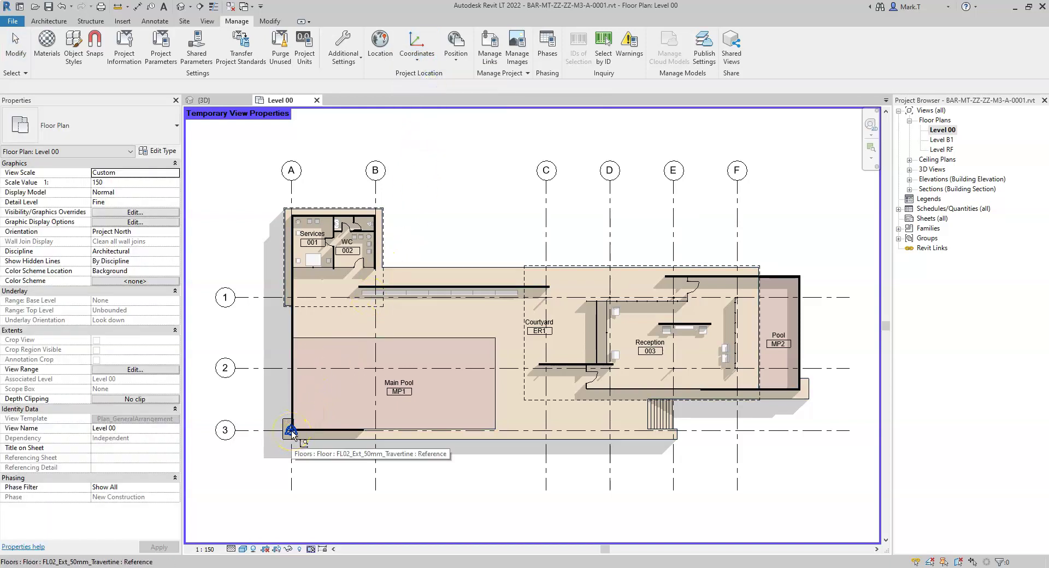
scroll(292, 431, up, 8)
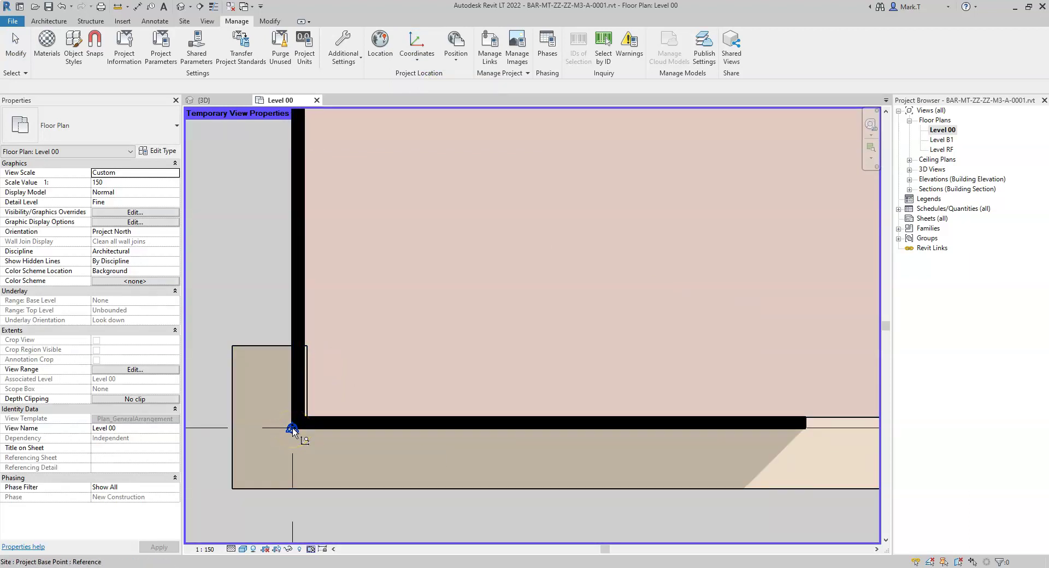
click(292, 431)
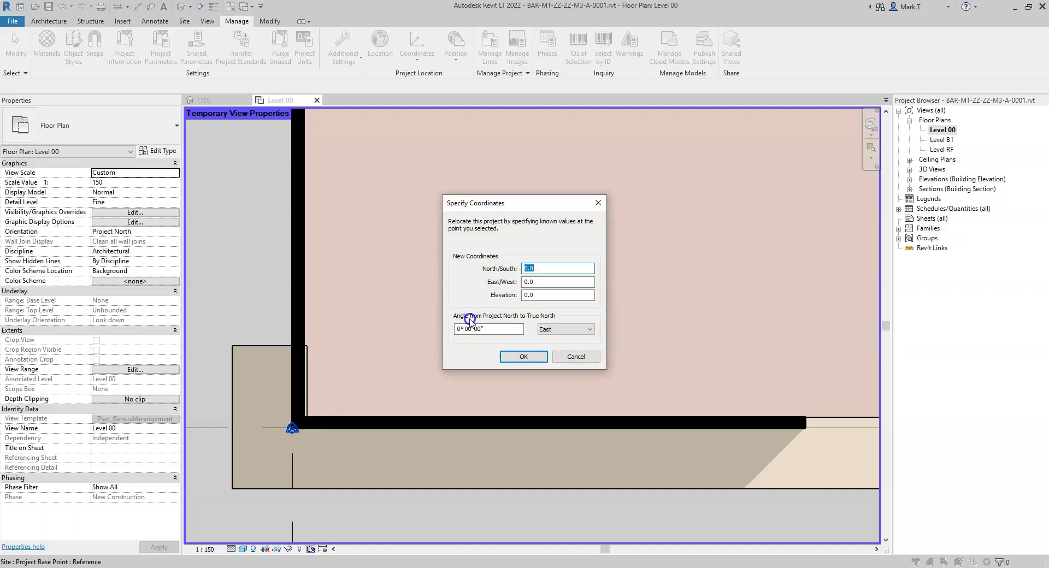
double_click(553, 295)
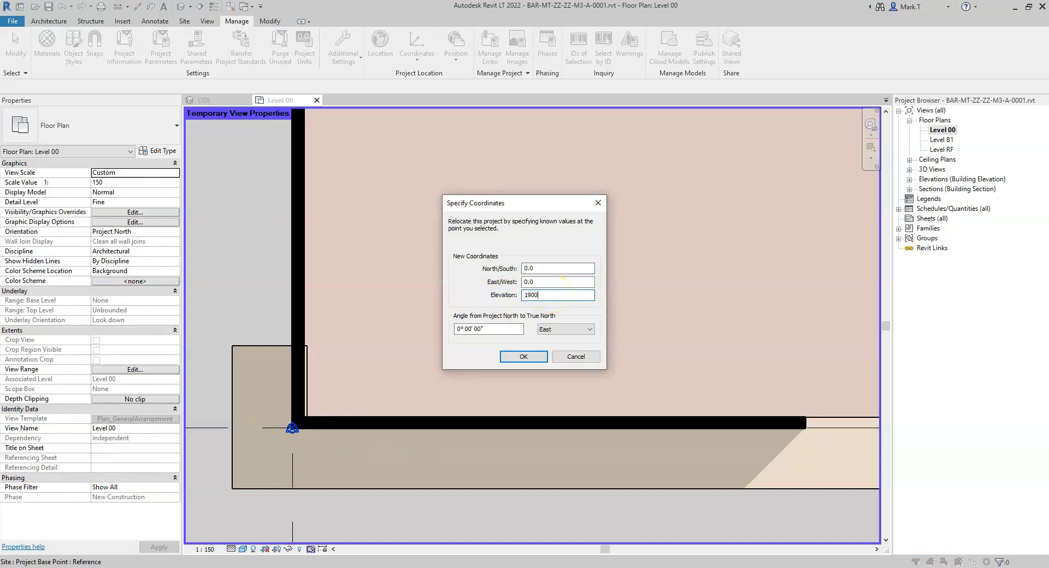
click(533, 357)
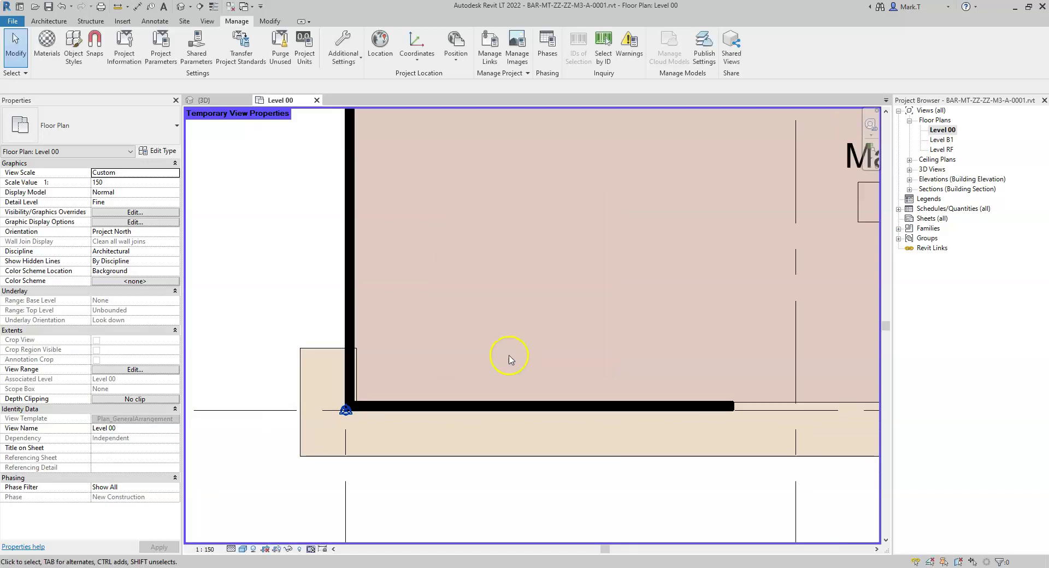
- Review the project base point's coordinates in the Level 00 floor plan and open the South elevation view
click(346, 410)
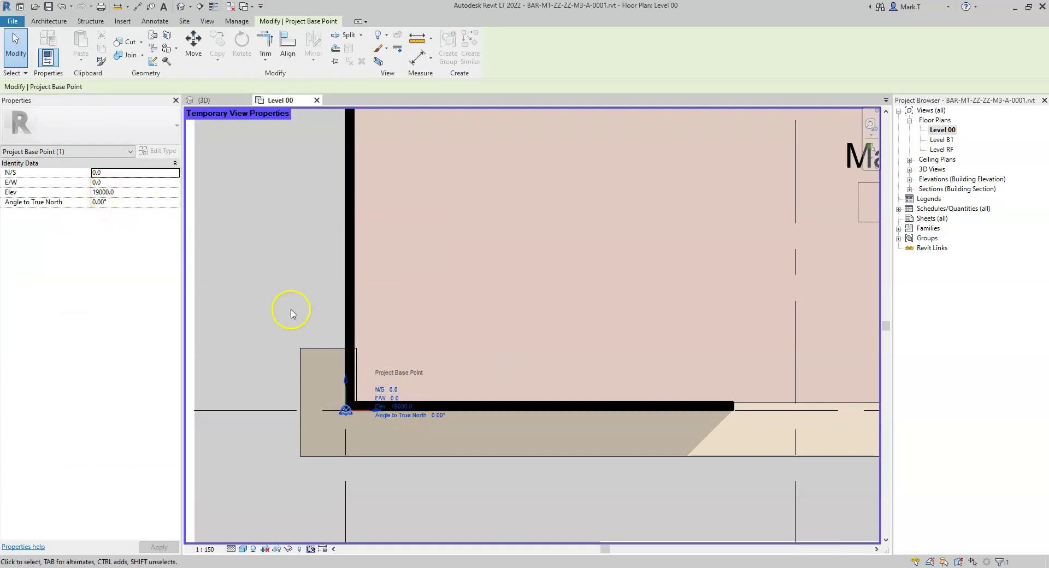
scroll(290, 313, down, 2)
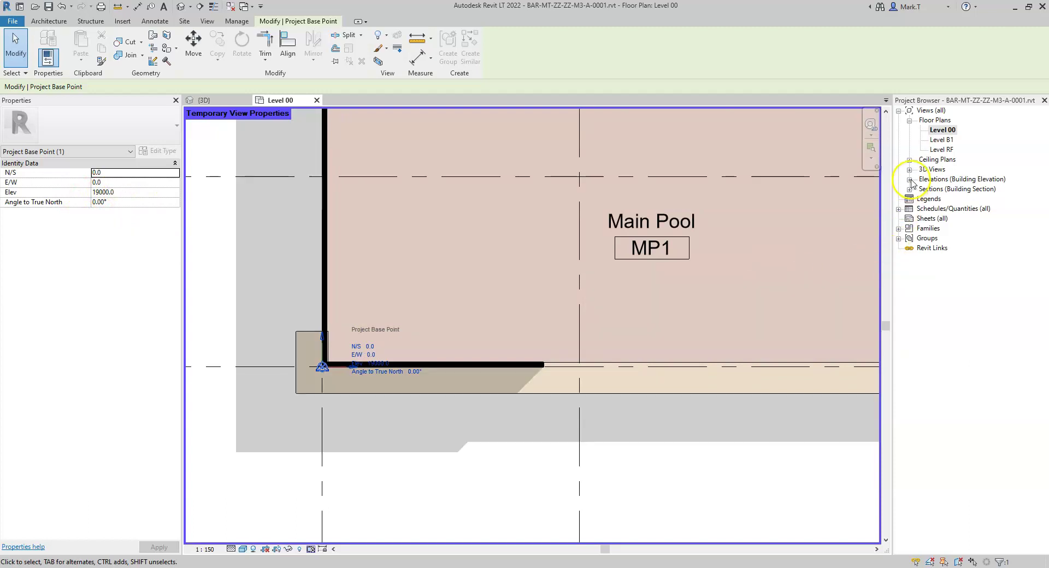
click(910, 180)
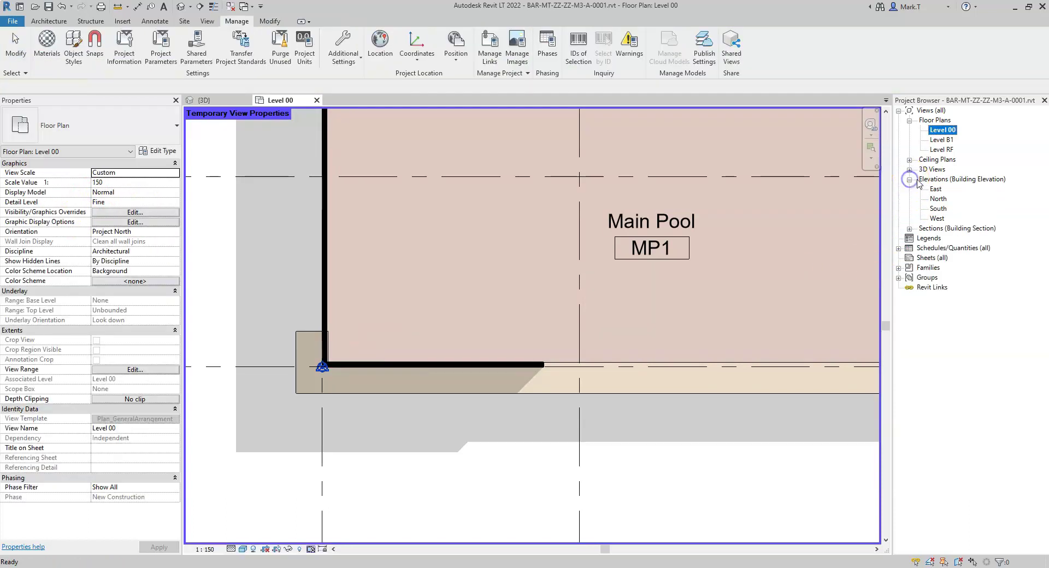
double_click(937, 209)
middle_drag(433, 370, 401, 398)
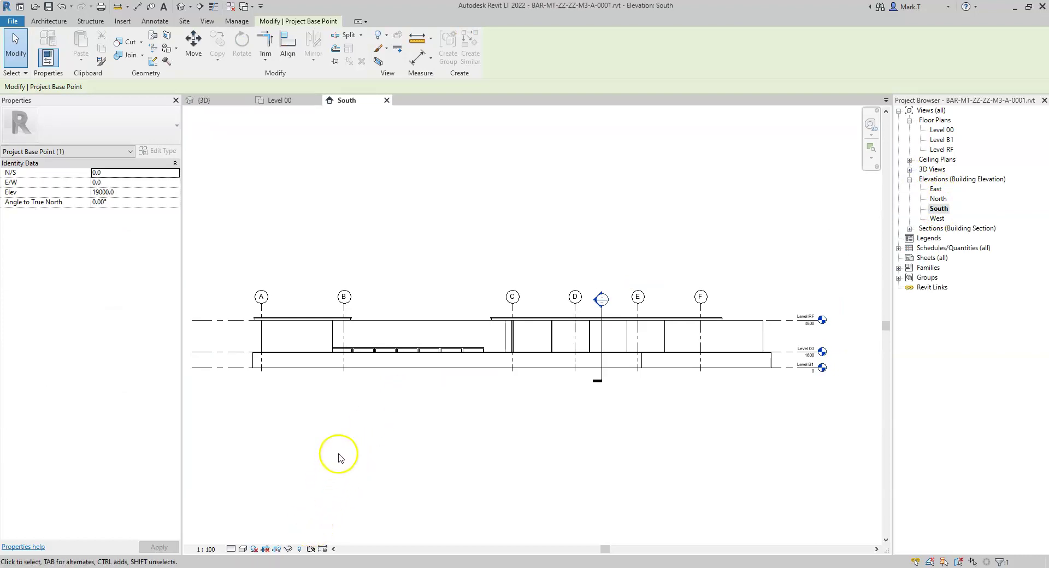
- Make the project base point visible in the South elevation through the Site subcategories of its visibility overrides
click(304, 404)
key(v)
key(g)
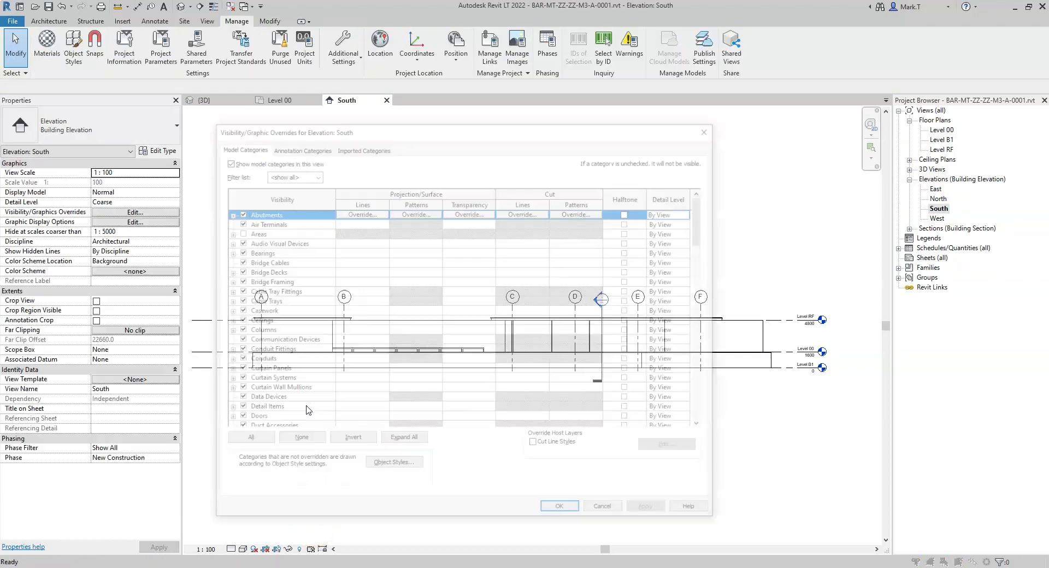
click(295, 342)
drag(703, 227, 700, 344)
click(247, 381)
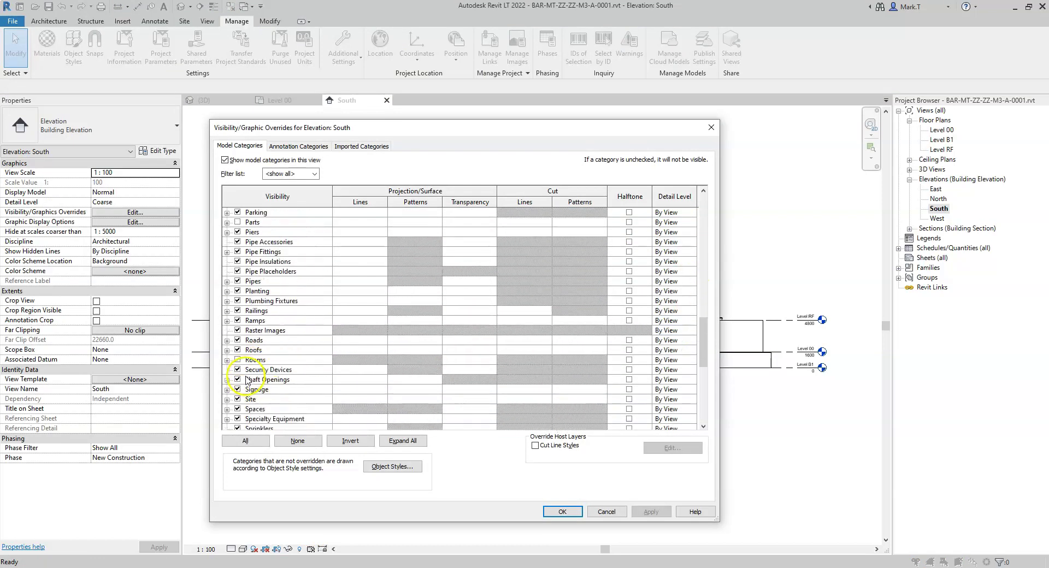
click(227, 400)
click(248, 350)
click(249, 379)
click(561, 512)
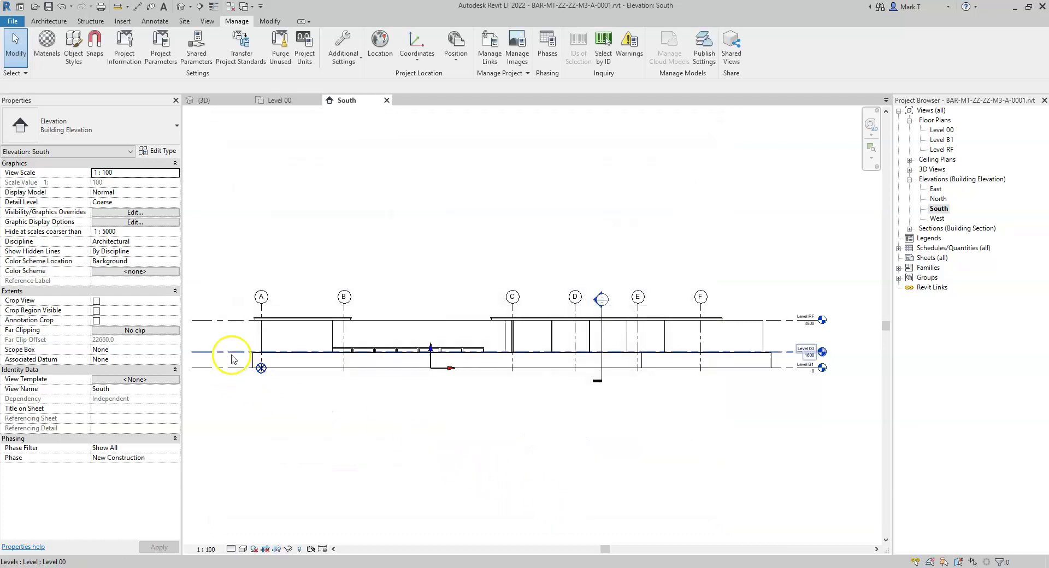
- Check the project base point's elevation in the South view and compare it with the IfcSite attributes in DDS-CAD Viewer
scroll(246, 360, up, 2)
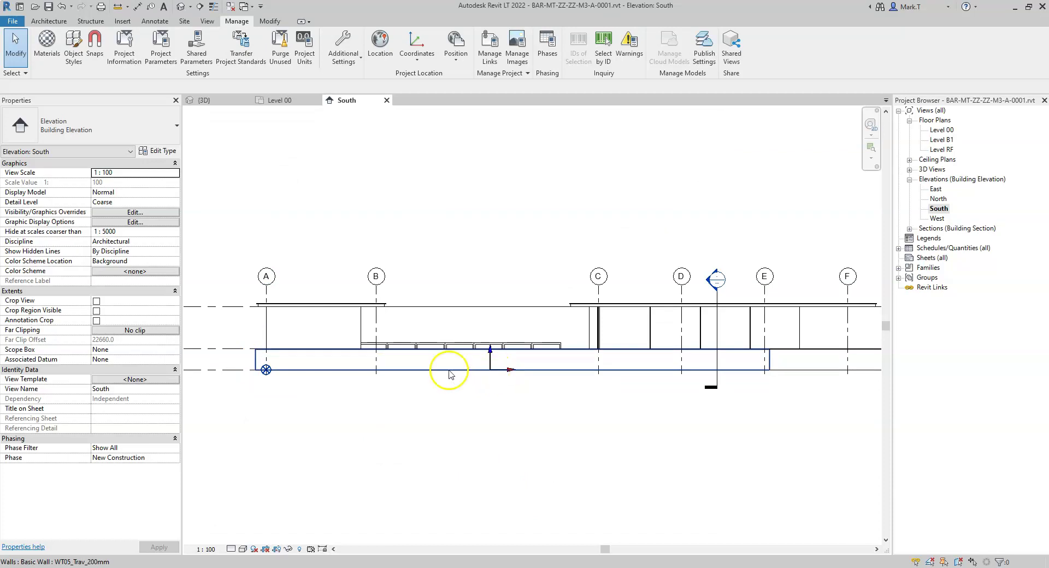
click(266, 370)
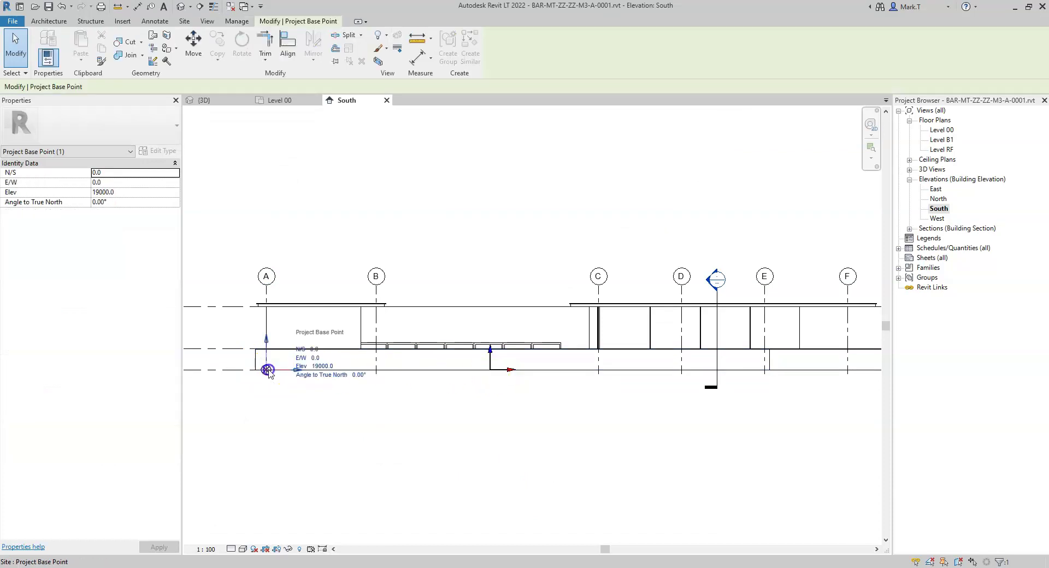
click(326, 410)
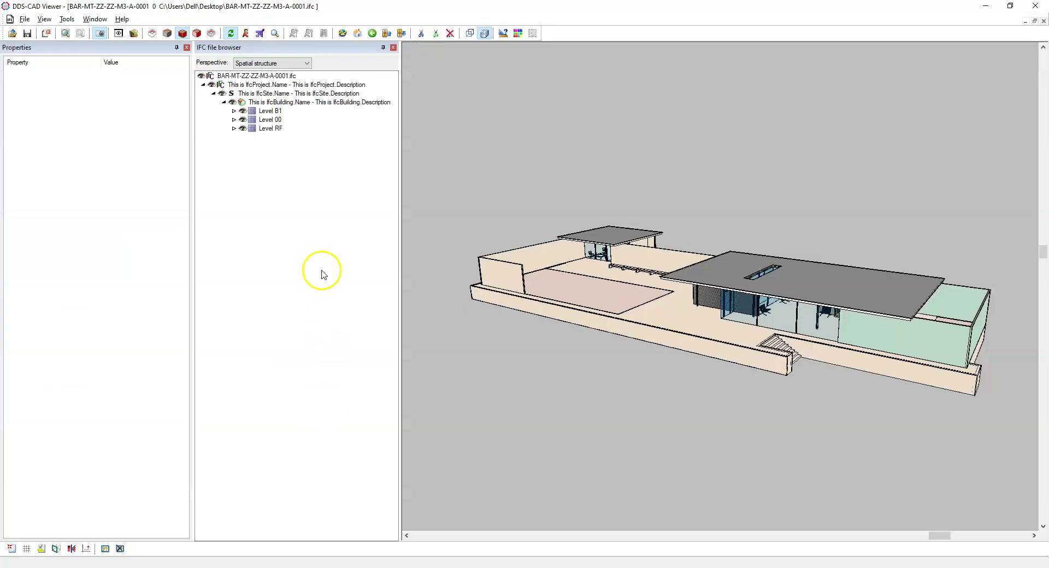
click(274, 94)
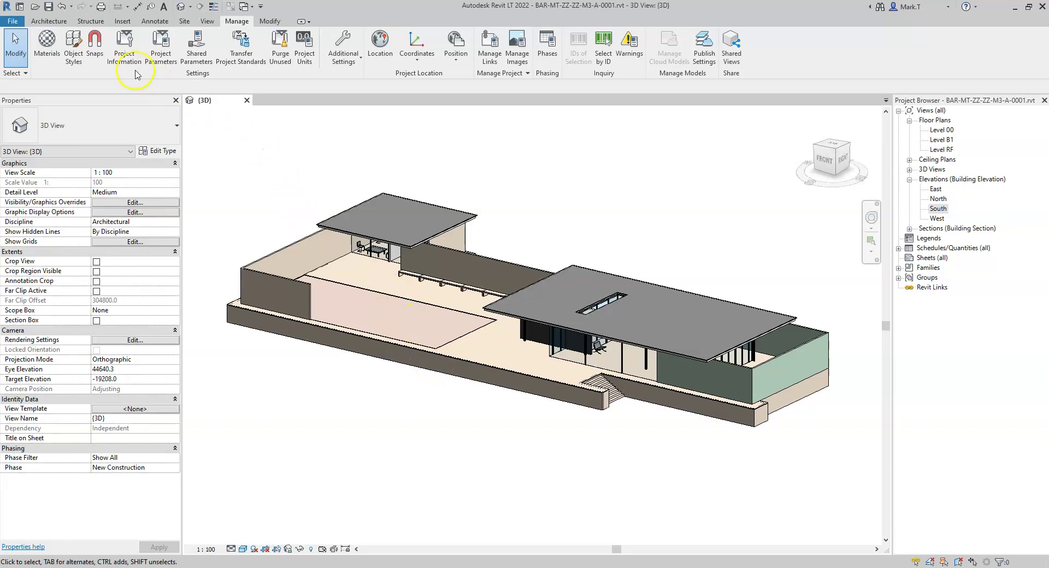
- Switch to Revit and open the project address settings of the IFC4 Reference View [Architecture] export setup
click(13, 21)
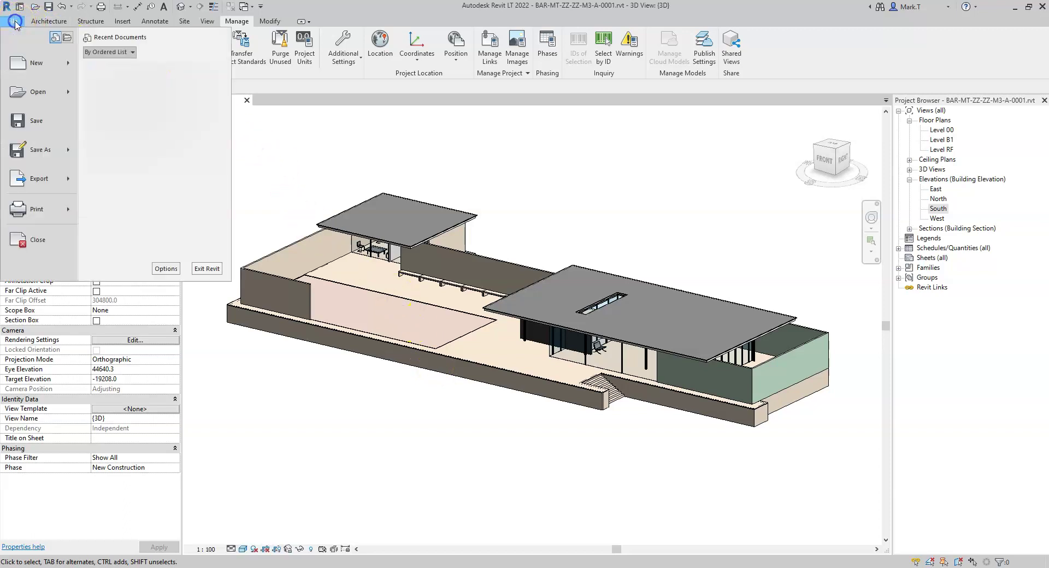
click(41, 178)
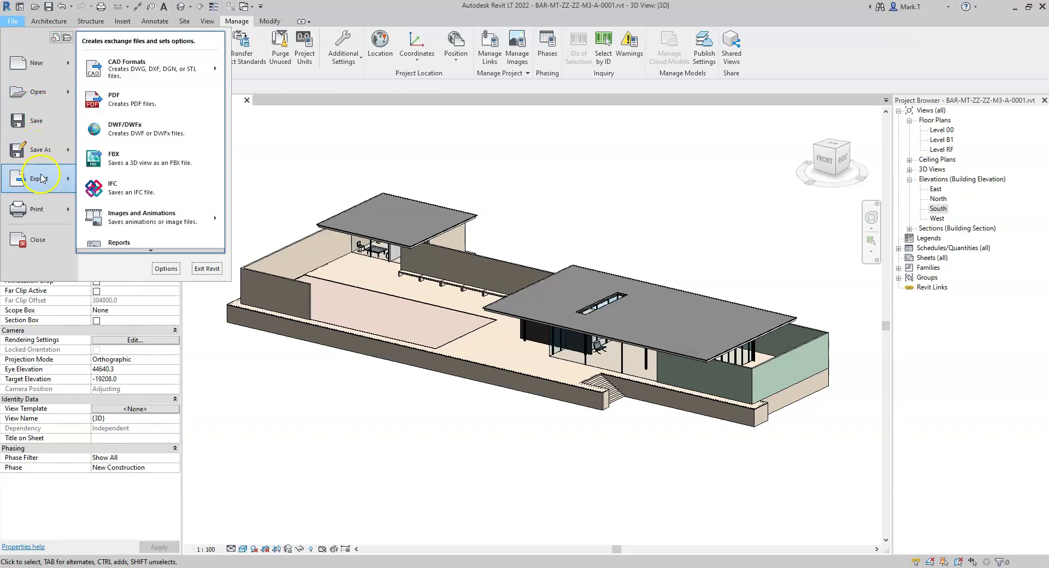
click(175, 193)
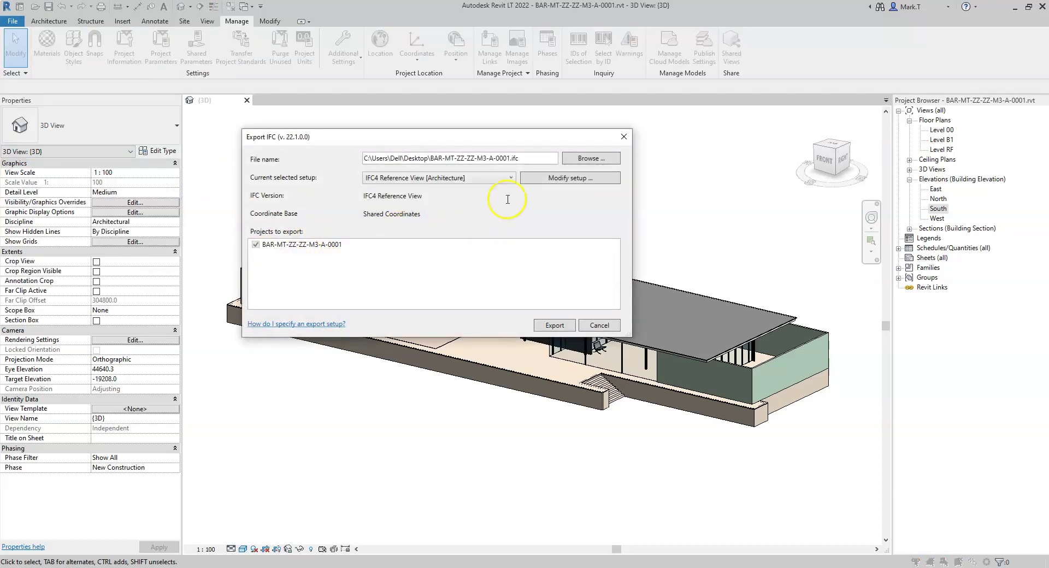
click(561, 179)
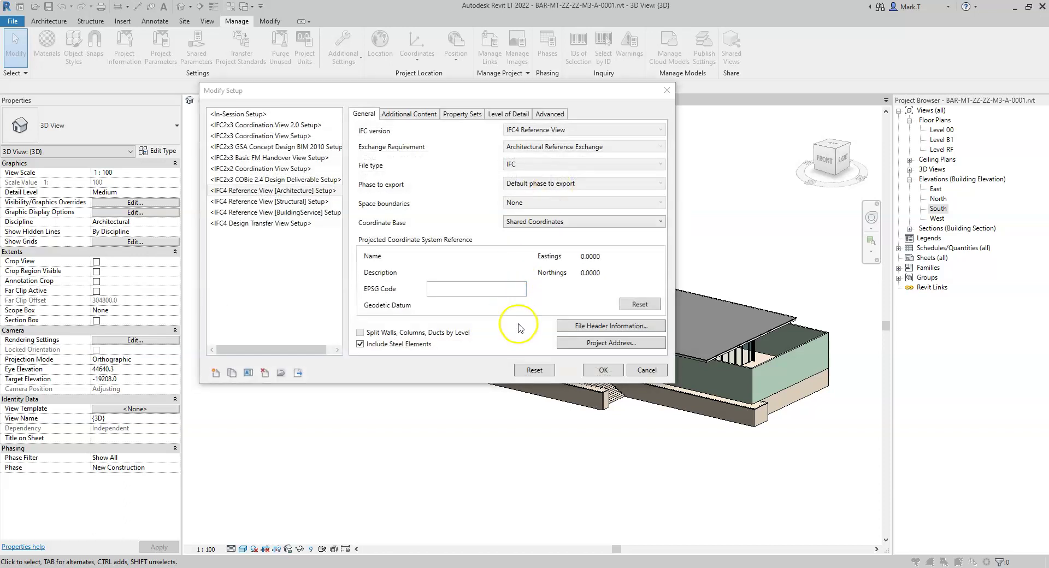
click(609, 344)
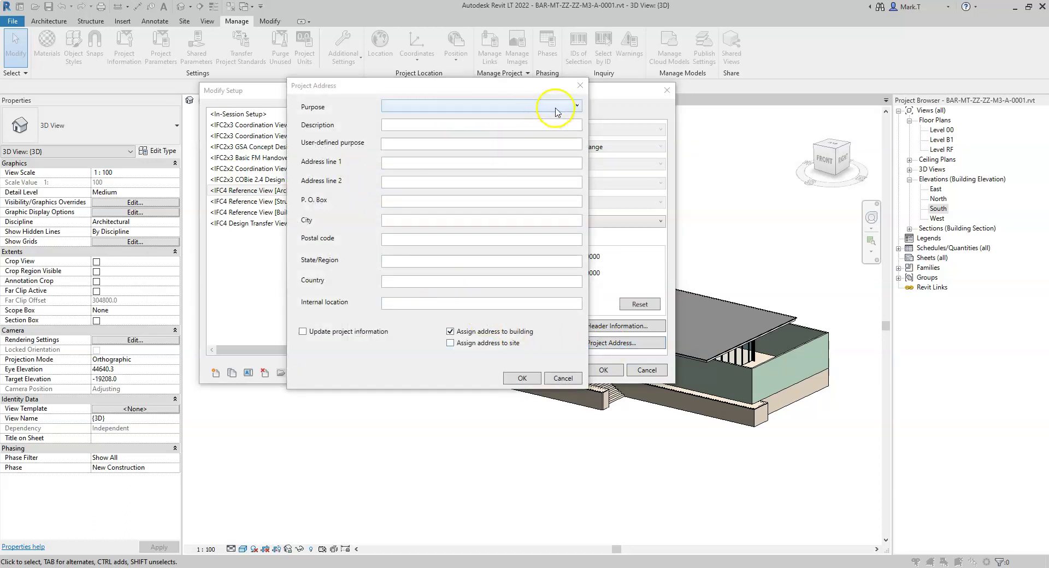
- Set the project address purpose to User Defined, with the description Pavilion and the user-defined purpose Tourism
click(577, 106)
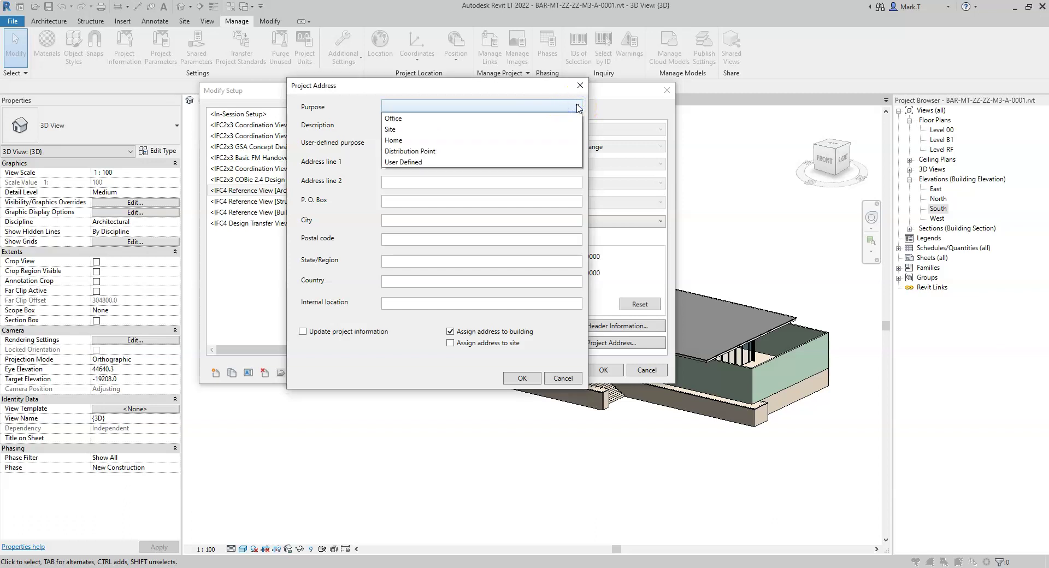
click(418, 163)
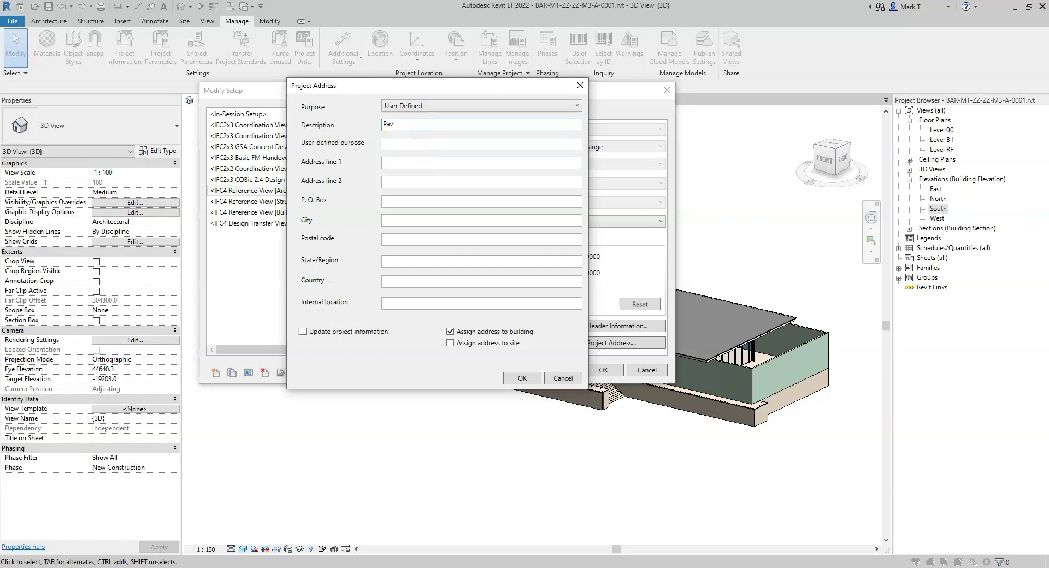
click(404, 144)
click(406, 145)
click(402, 144)
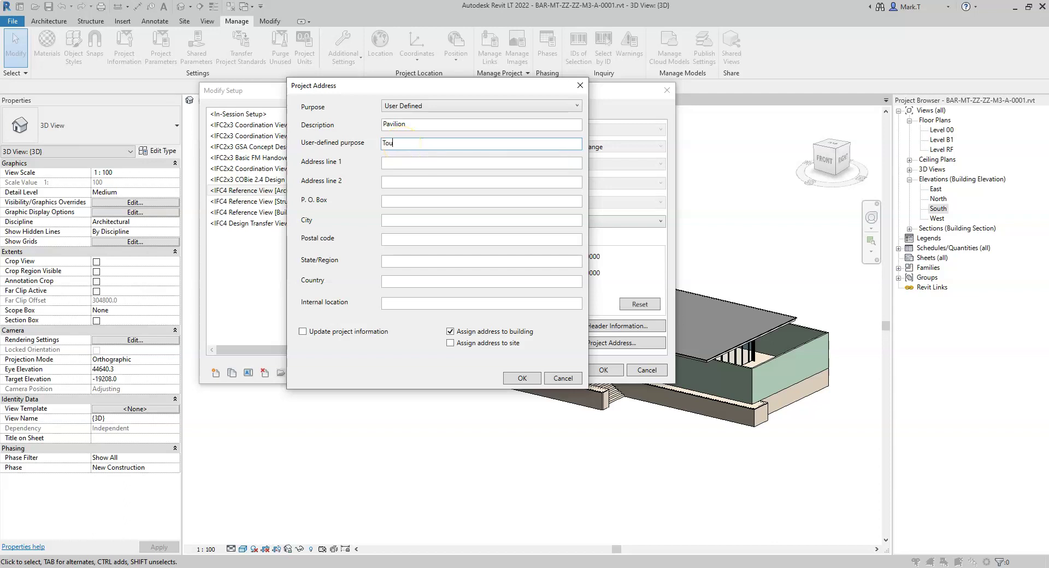
text(Tourism)
- Fill in address line 1 and the P.O. box of the project address, with Barcelona as city and Spain as country
click(403, 164)
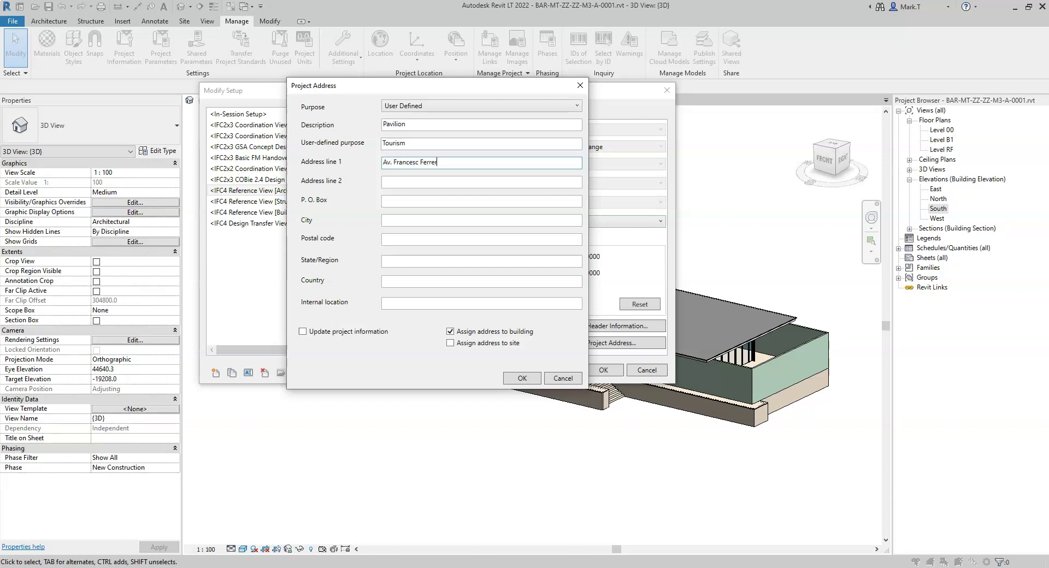
click(407, 205)
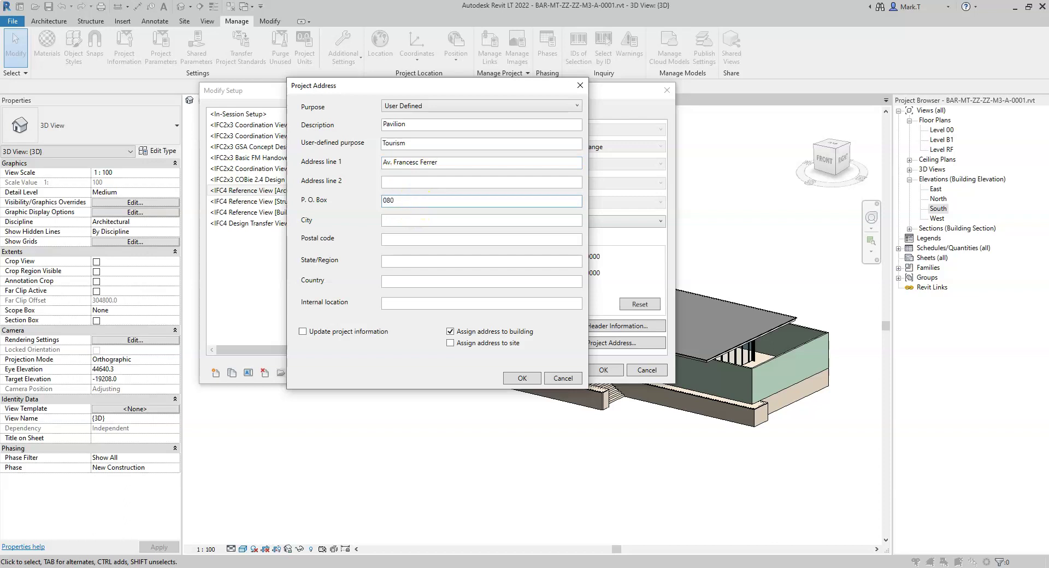
click(405, 221)
text(Barcelona)
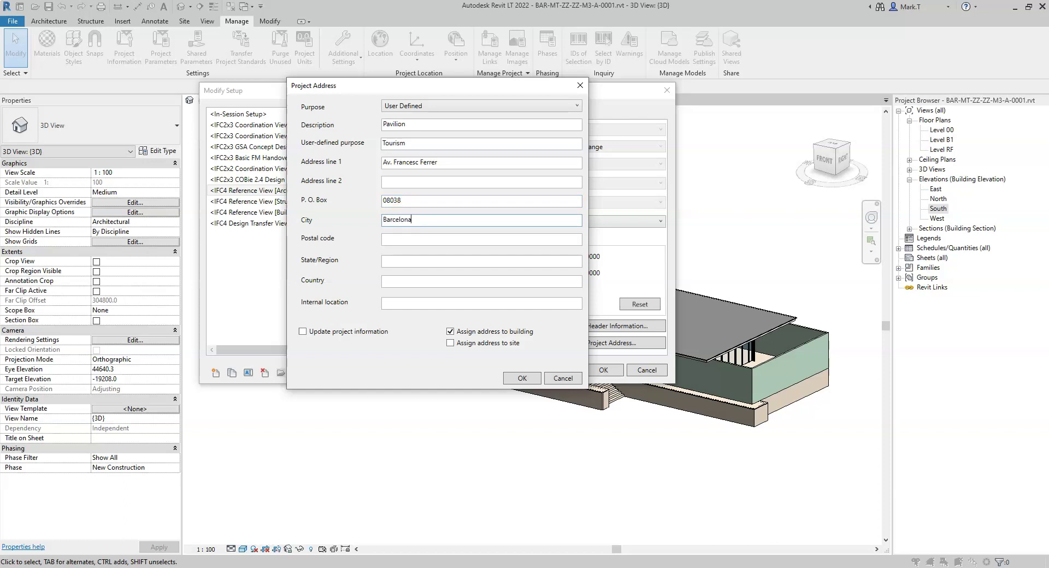
click(401, 262)
click(401, 281)
text(Spain)
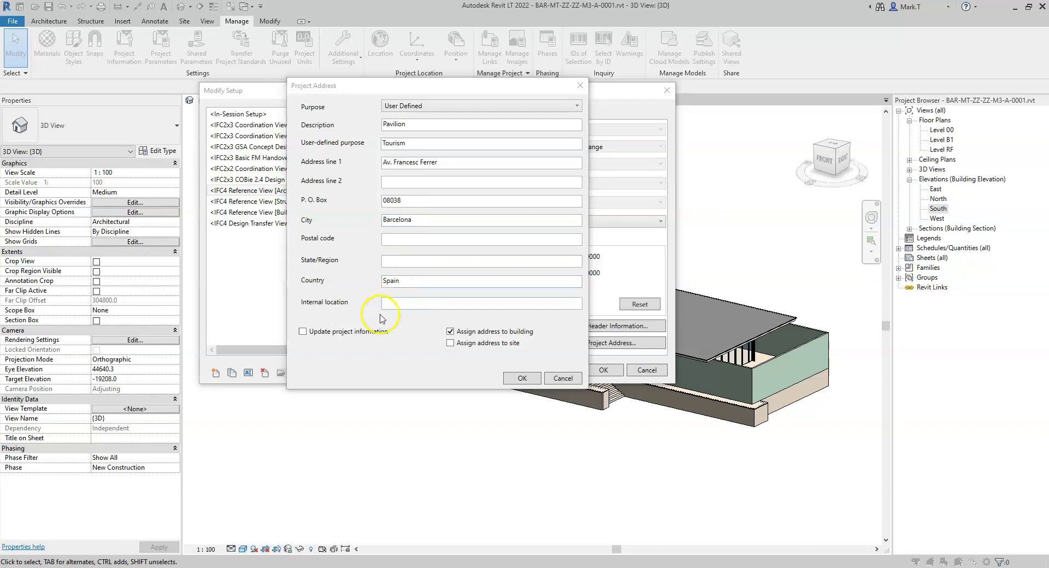
- Update the project information with the address, assign it to the site as well as the building, and export the IFC file
click(318, 335)
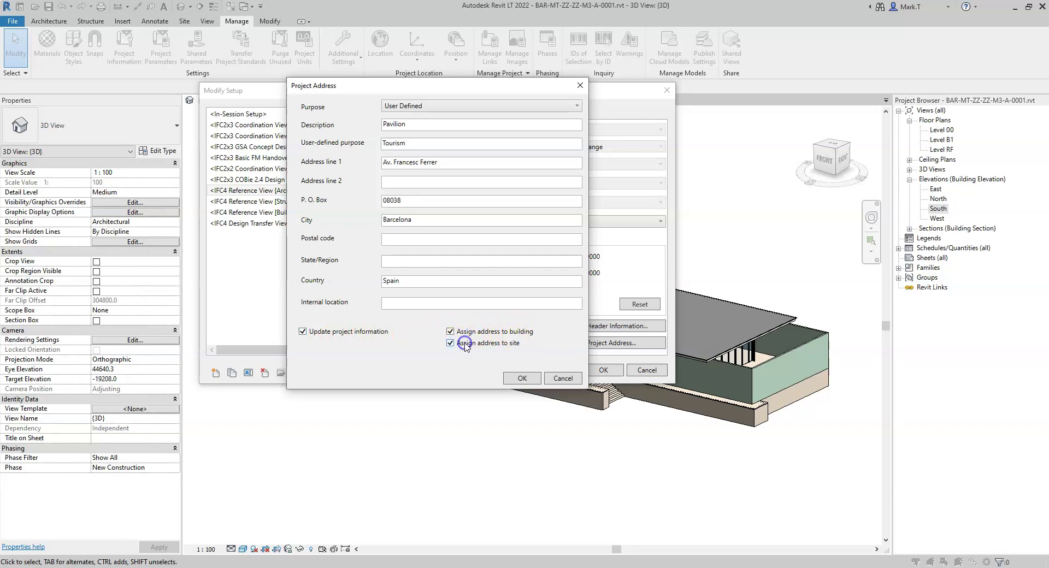
click(523, 379)
click(603, 371)
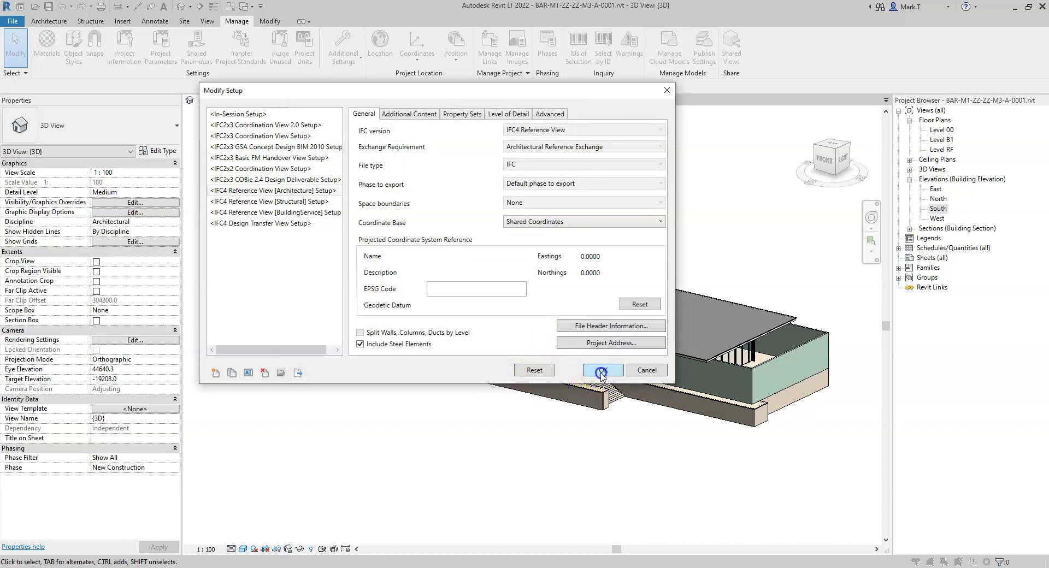
click(552, 326)
click(541, 295)
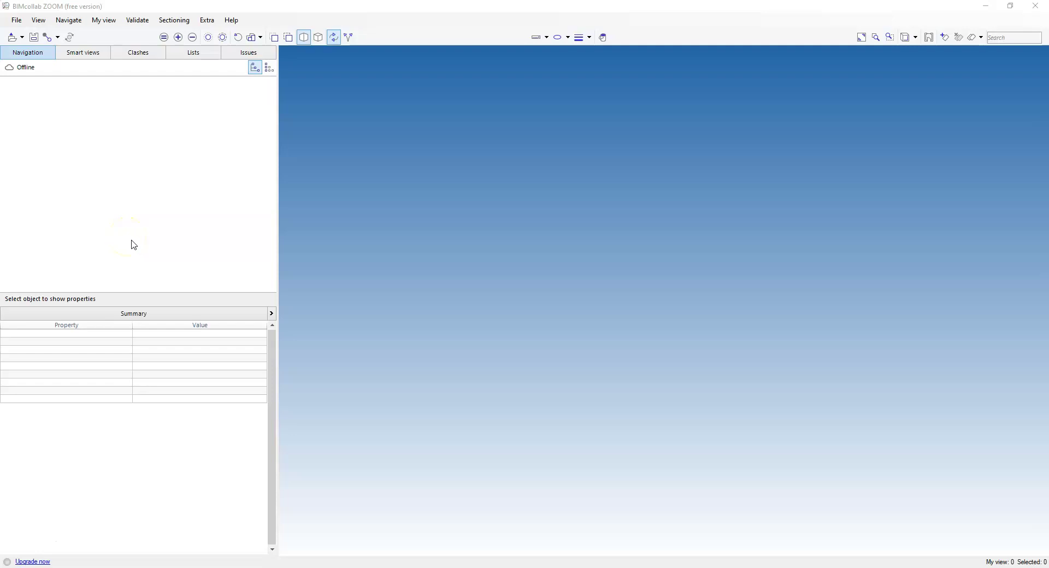
- Switch to BIMcollab ZOOM and add the exported BAR-MT-ZZ-ZZ-M3-A-0001.ifc file to the project
click(18, 22)
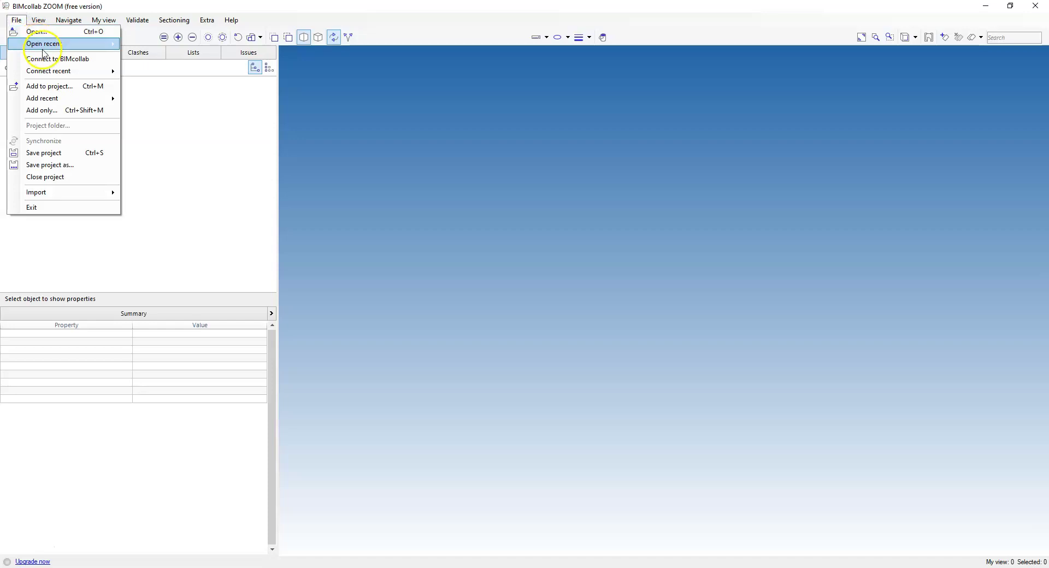
click(55, 87)
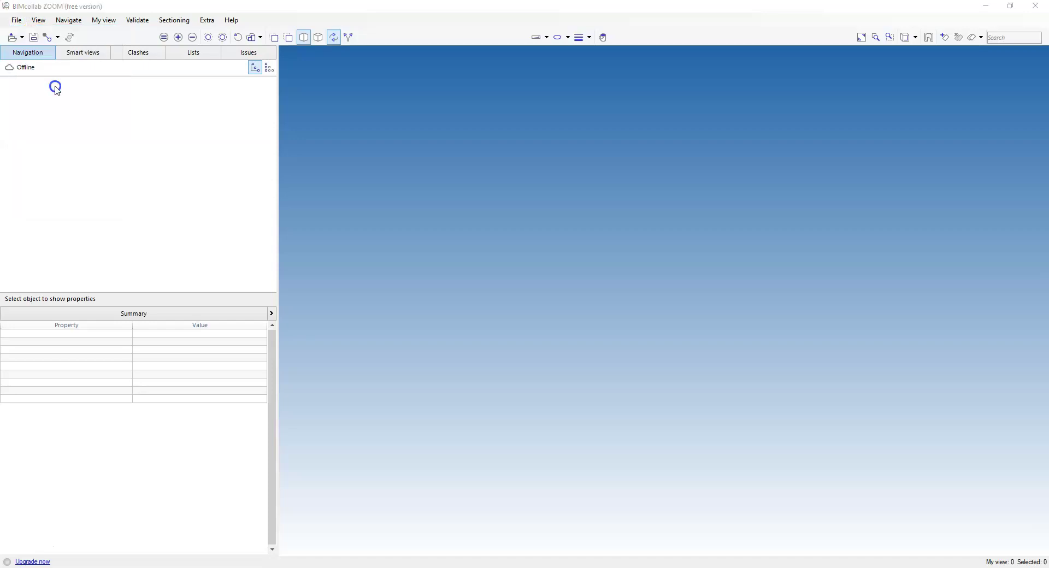
click(182, 104)
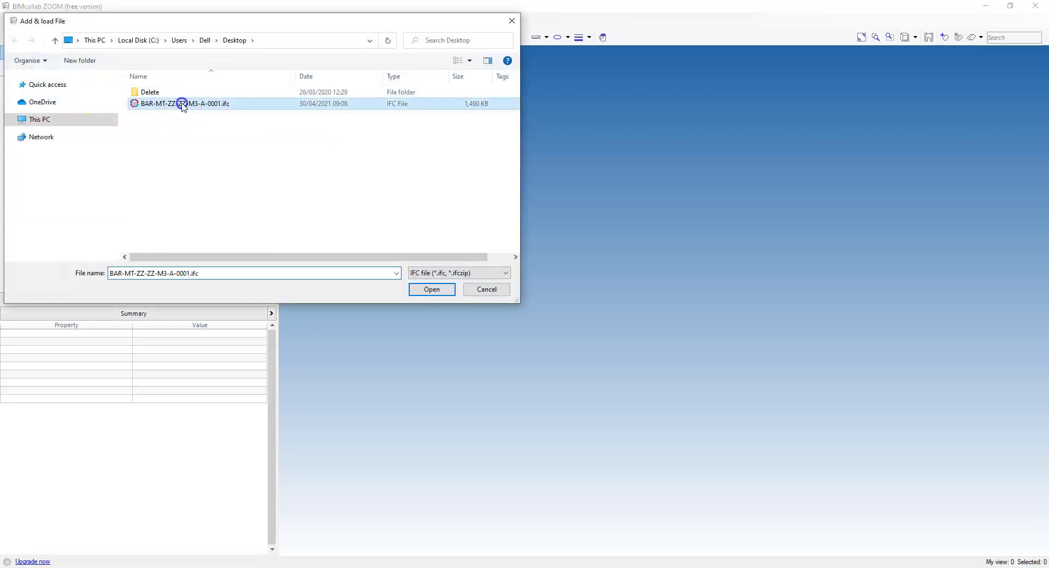
double_click(182, 104)
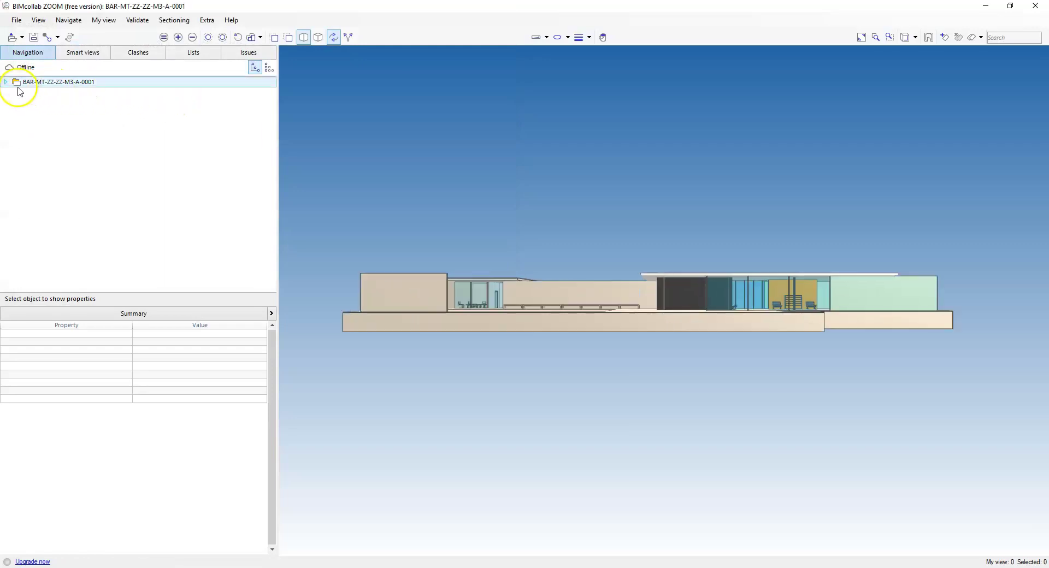
- Expand the model structure to the site and check the Site Address in its summary properties
click(7, 82)
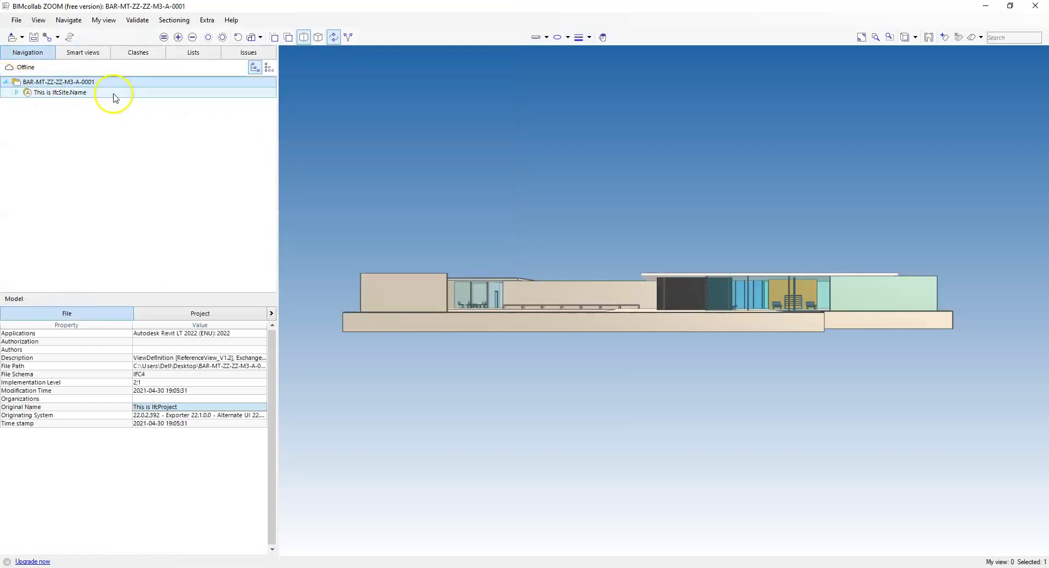
double_click(27, 94)
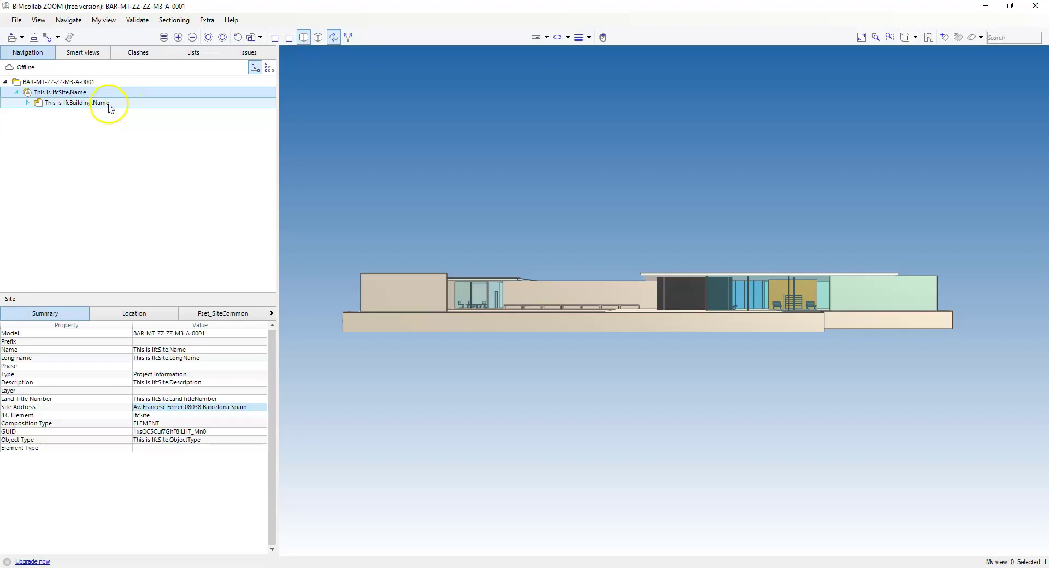
click(72, 93)
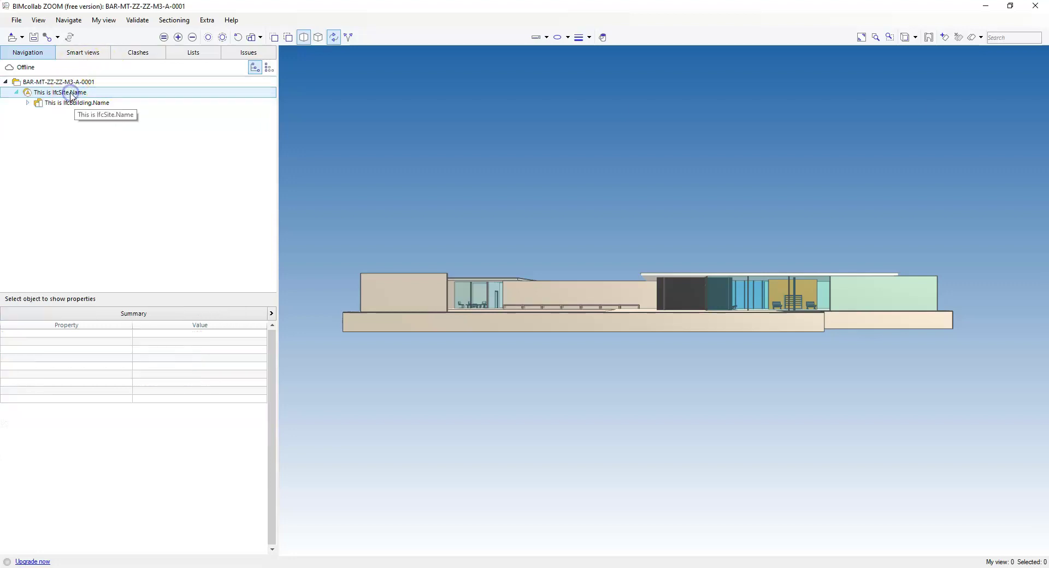
click(66, 93)
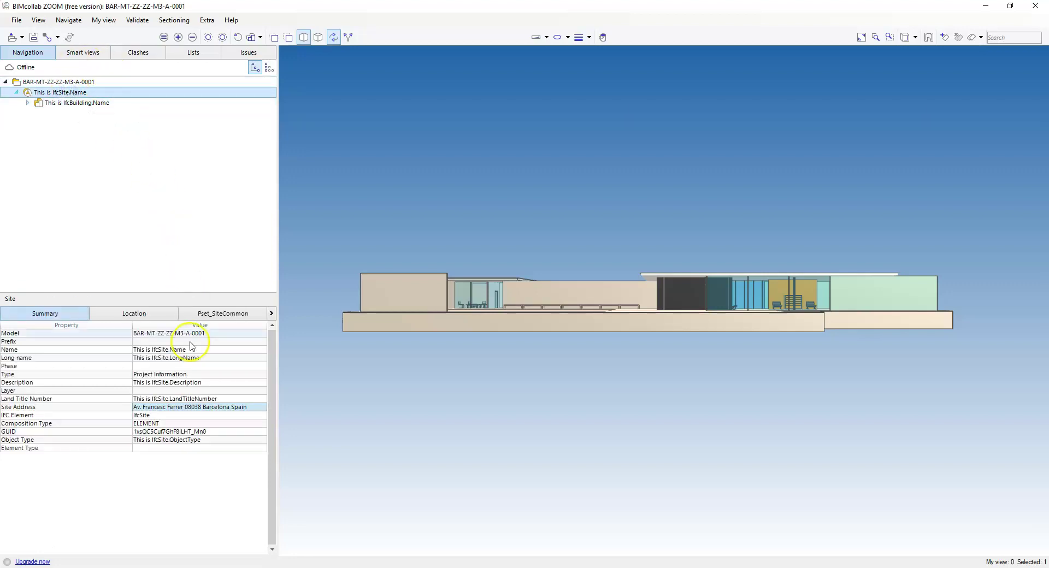
click(43, 407)
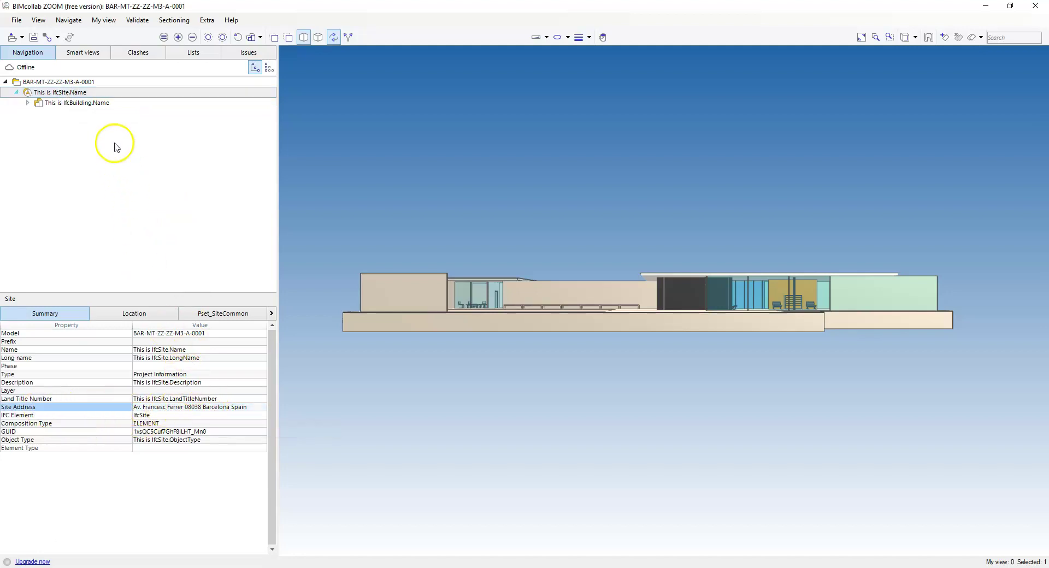
- Inspect the IfcBuilding attributes of the exported model in BIMcollab ZOOM and in DDS-CAD Viewer
click(95, 104)
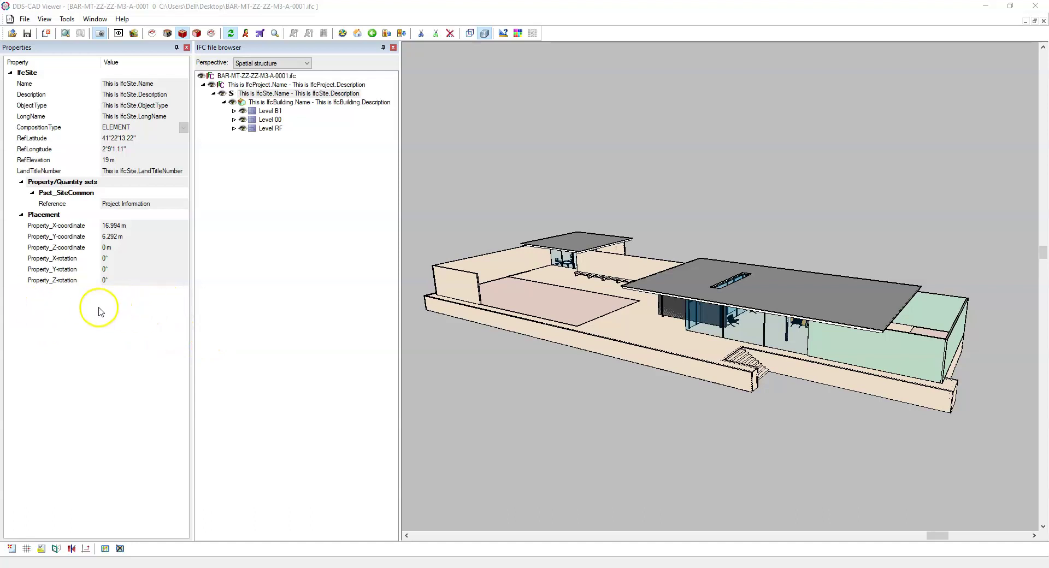
click(301, 103)
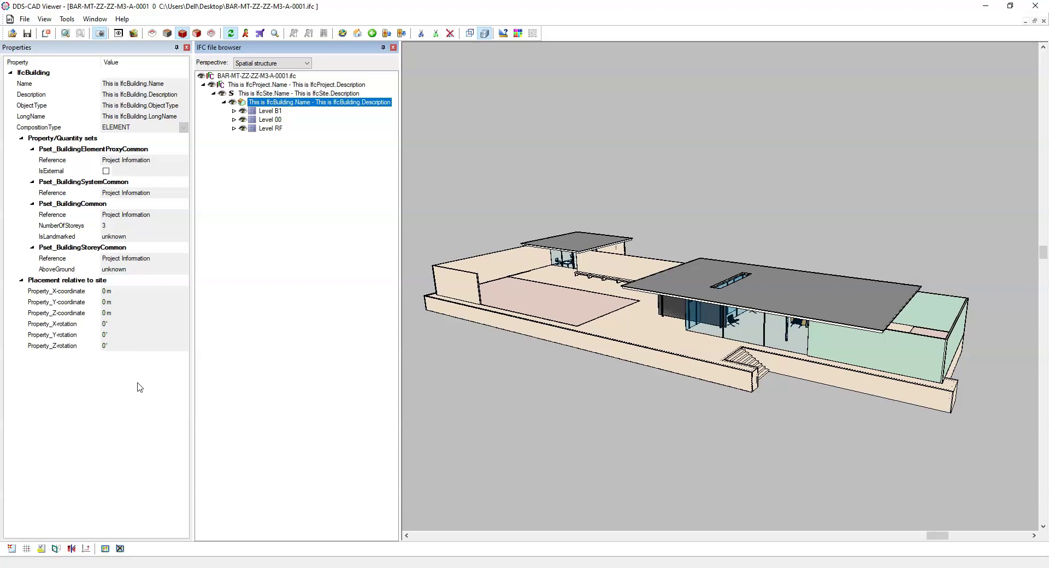
- Switch to the IFC4 documentation and review the IfcBuilding attribute inheritance table down to the BuildingAddress attribute
key(alt+Tab)
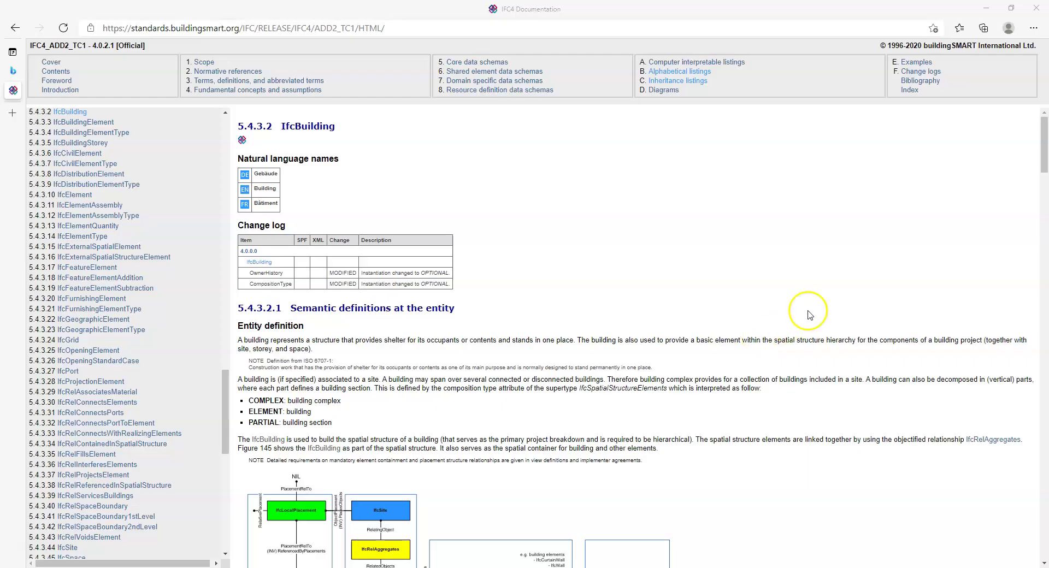
drag(1043, 134, 1036, 251)
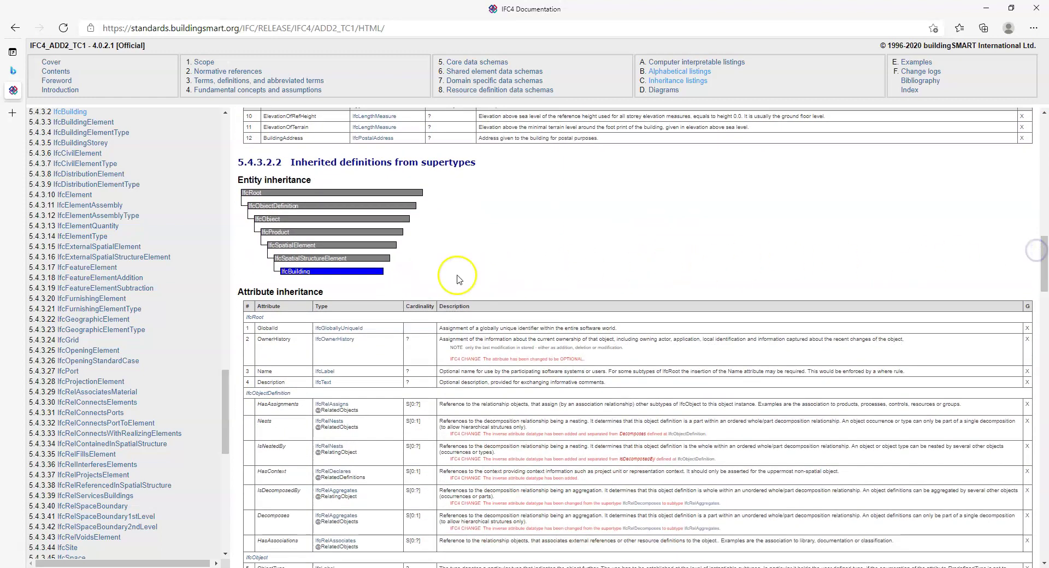
scroll(354, 314, down, 1)
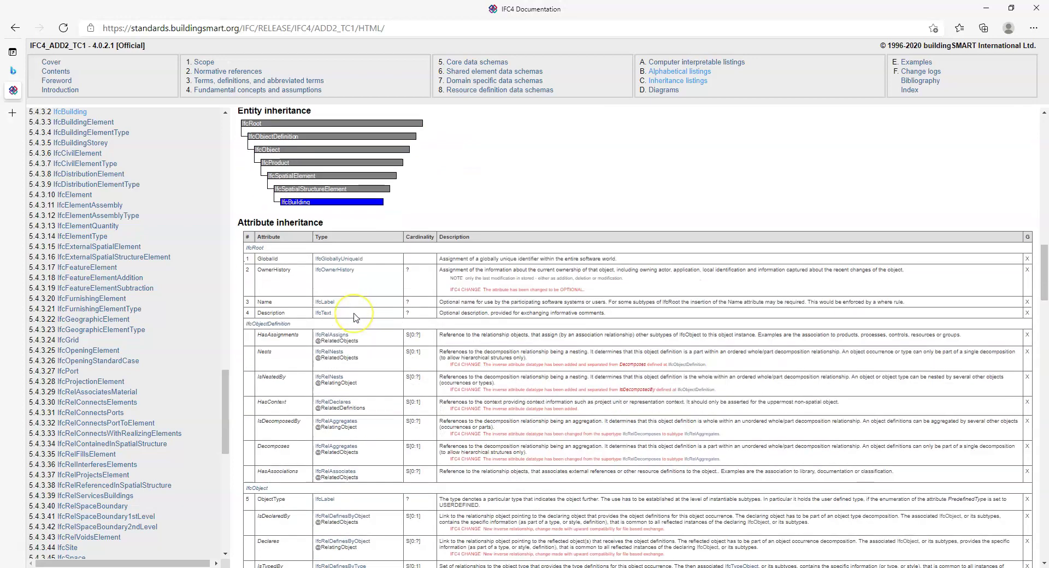
scroll(354, 315, down, 6)
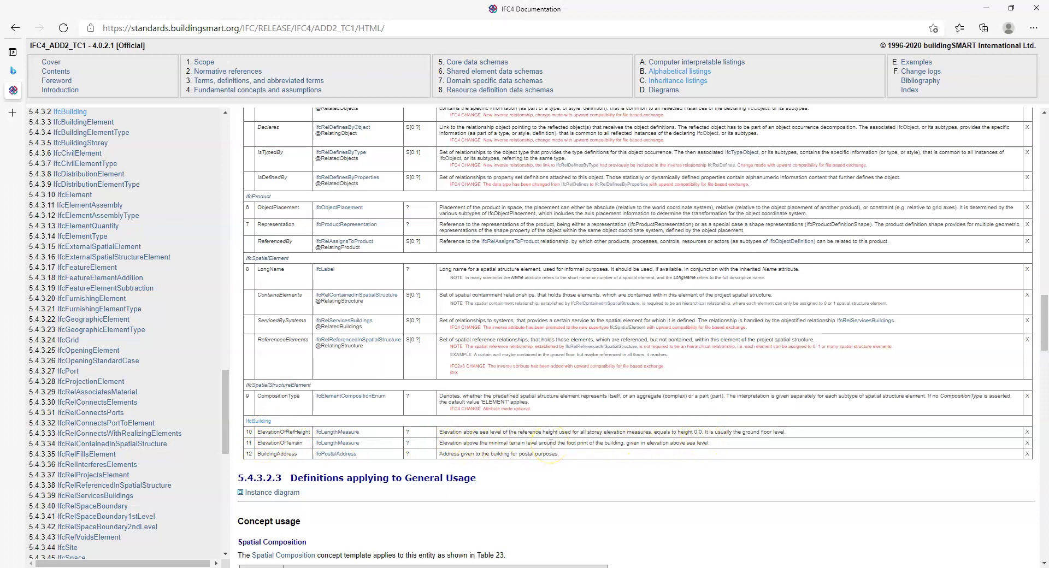
drag(258, 454, 297, 455)
click(299, 458)
key(alt+Tab)
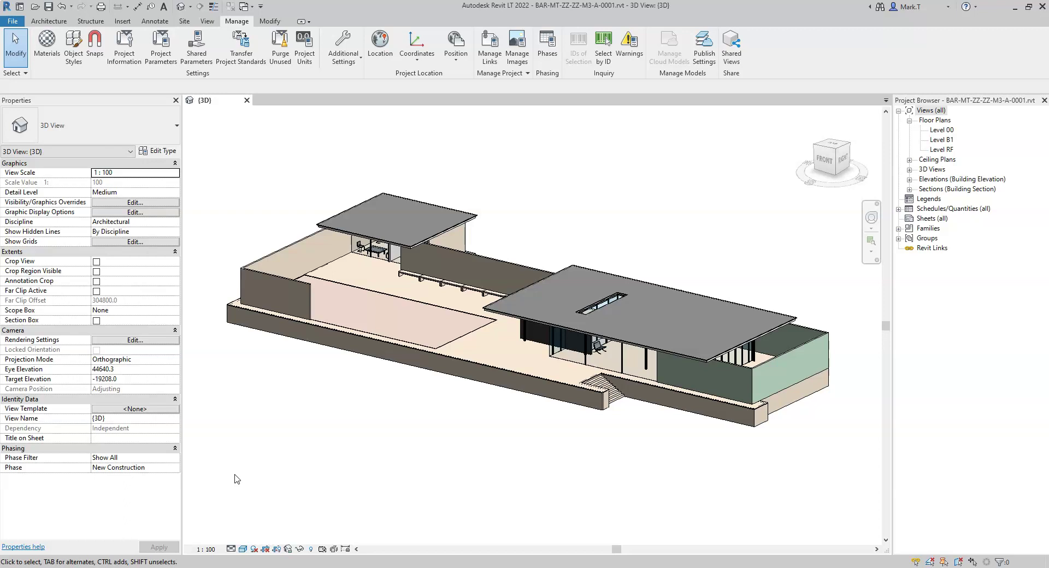
- Examine the IfcSite page of the IFC4 documentation, covering its inherited attributes and the properties of Pset_LandRegistration
click(275, 509)
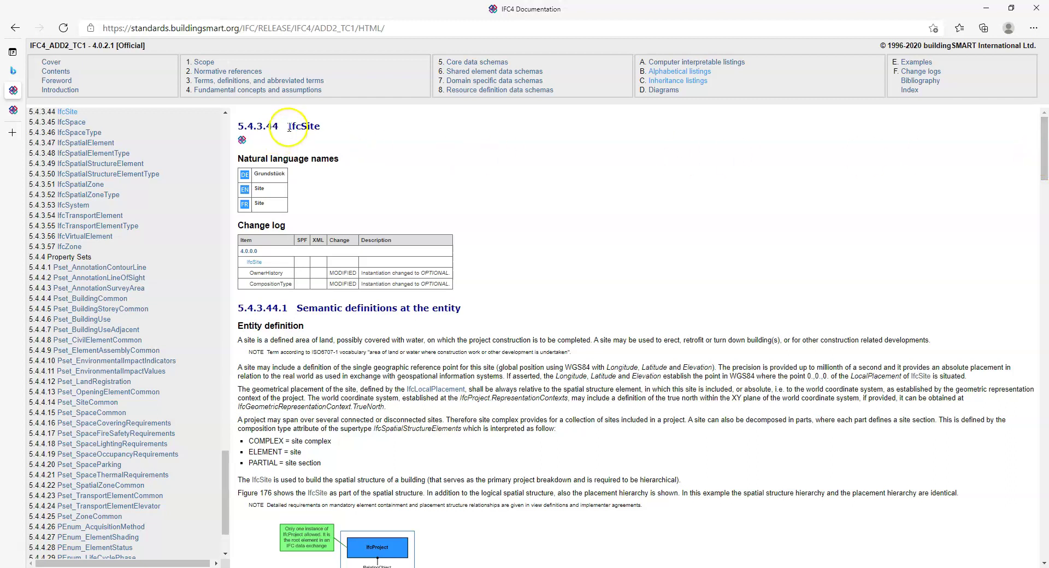
drag(1043, 134, 1041, 273)
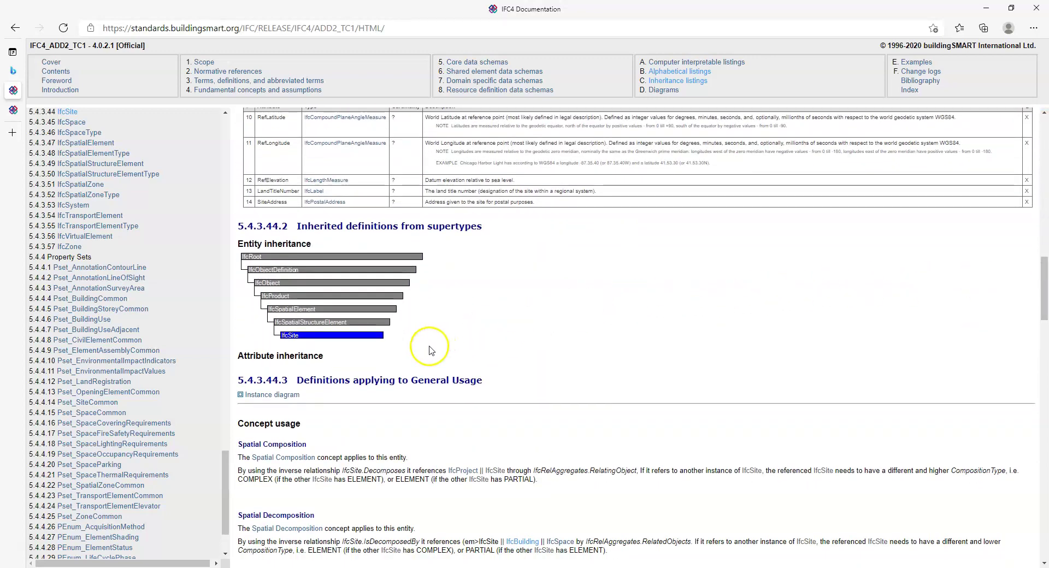
click(305, 355)
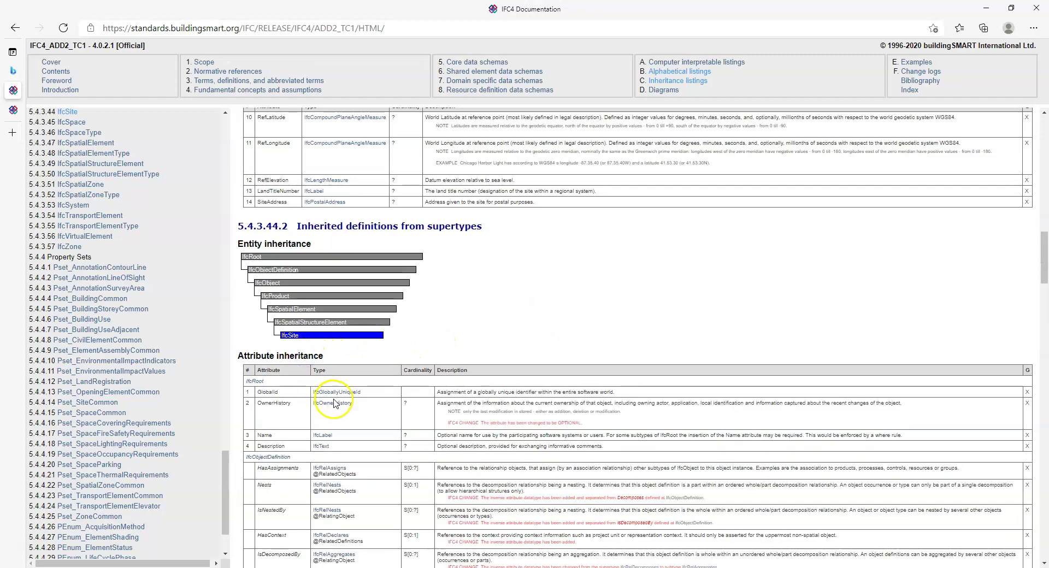
scroll(335, 399, down, 8)
scroll(339, 379, down, 6)
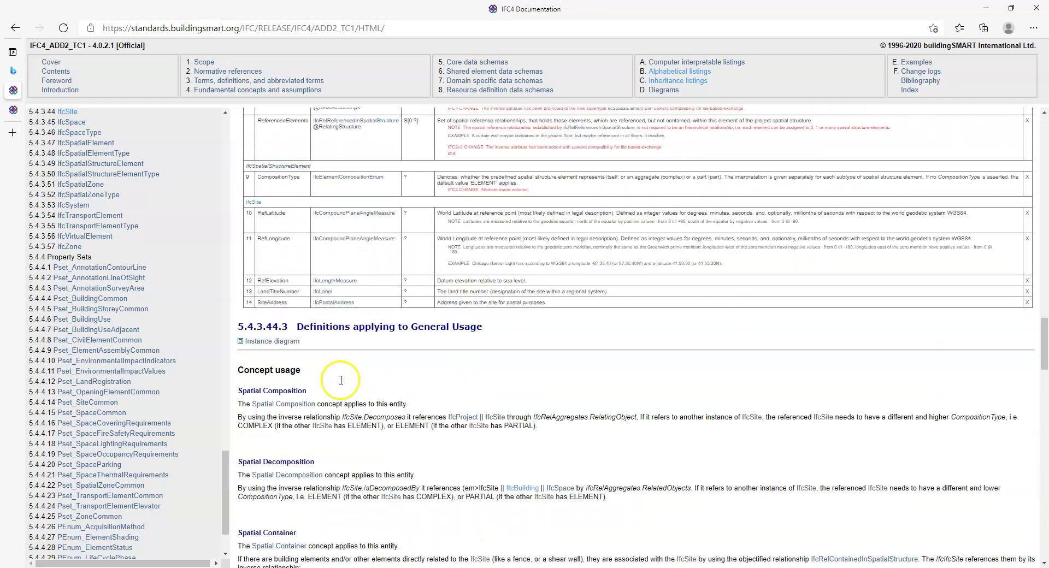
drag(1043, 337, 1043, 382)
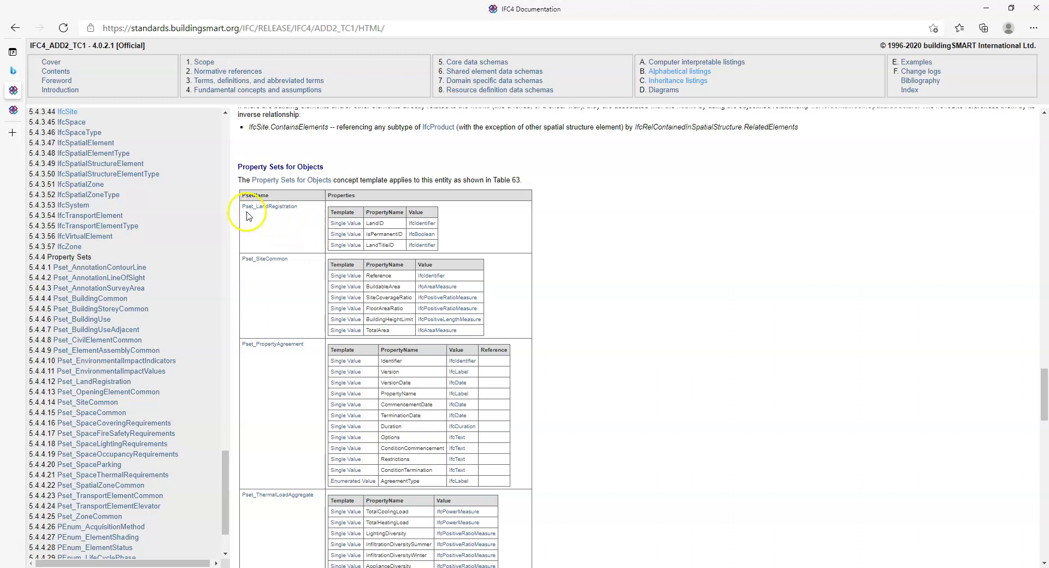
click(298, 220)
- Switch to Revit and start a new project parameter based on the shared parameter LandID from the IFC Properties group
key(alt+Tab)
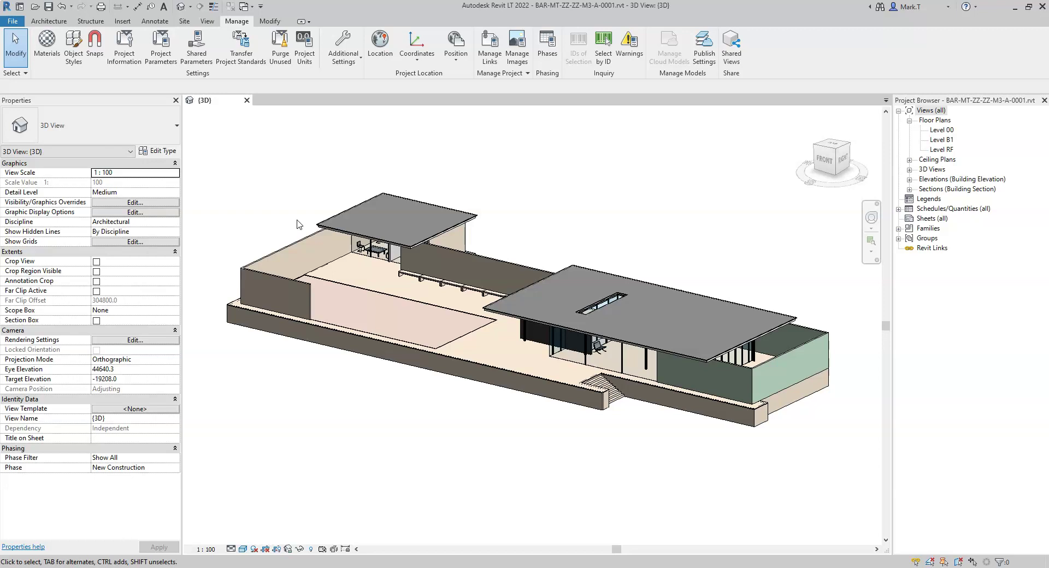
click(163, 53)
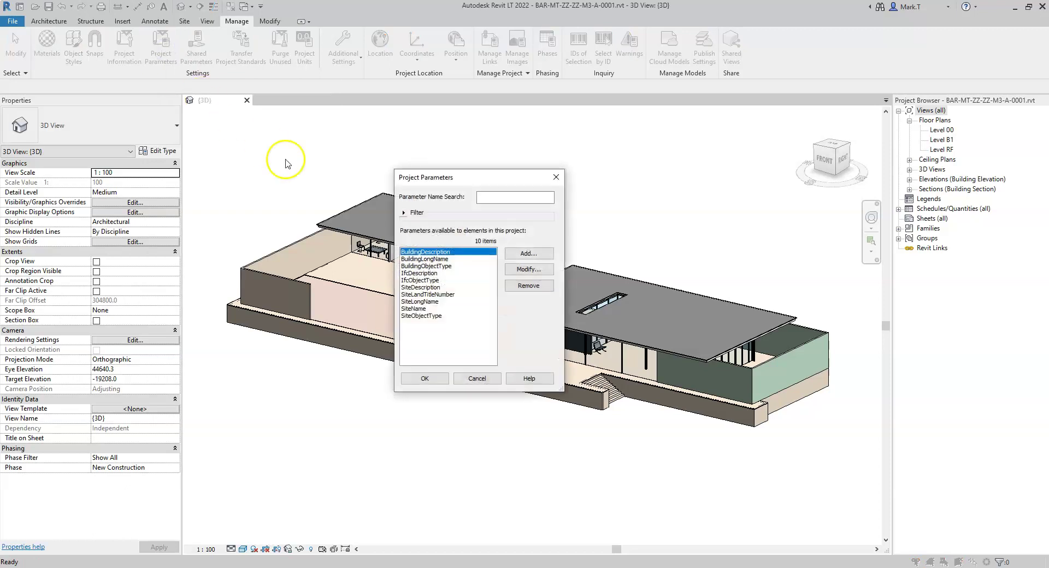
click(538, 256)
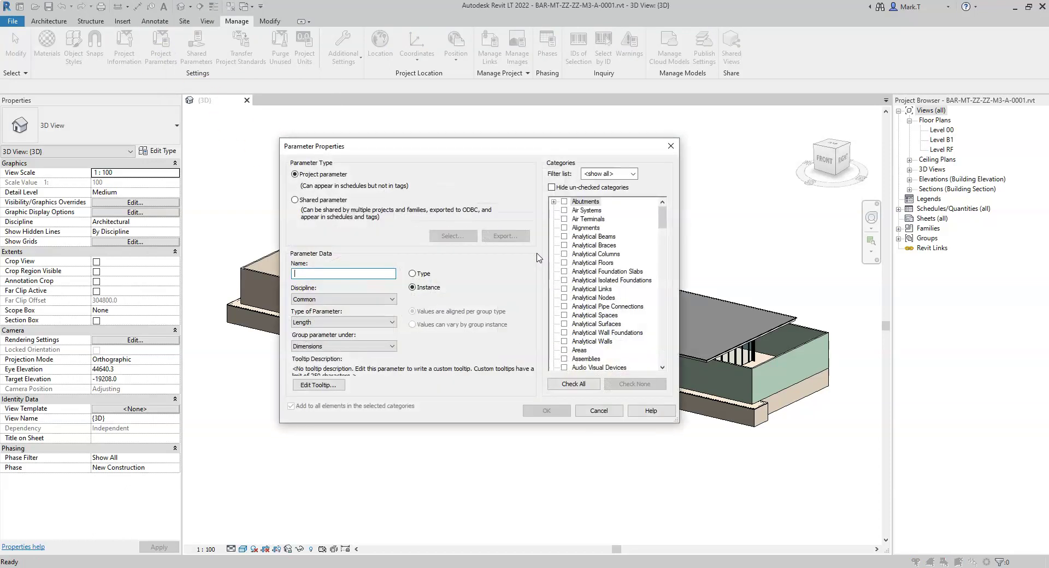
click(325, 202)
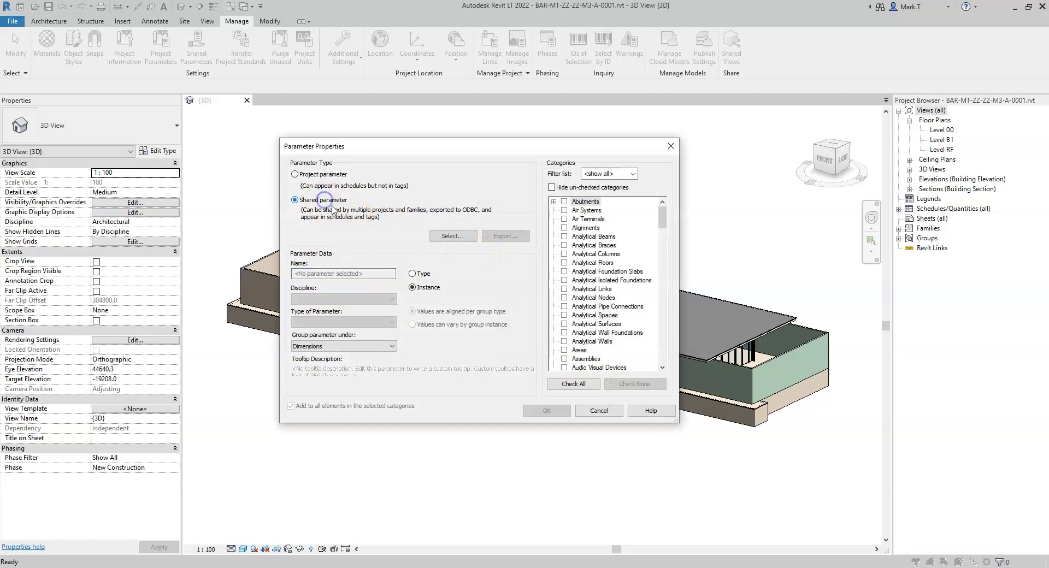
click(453, 236)
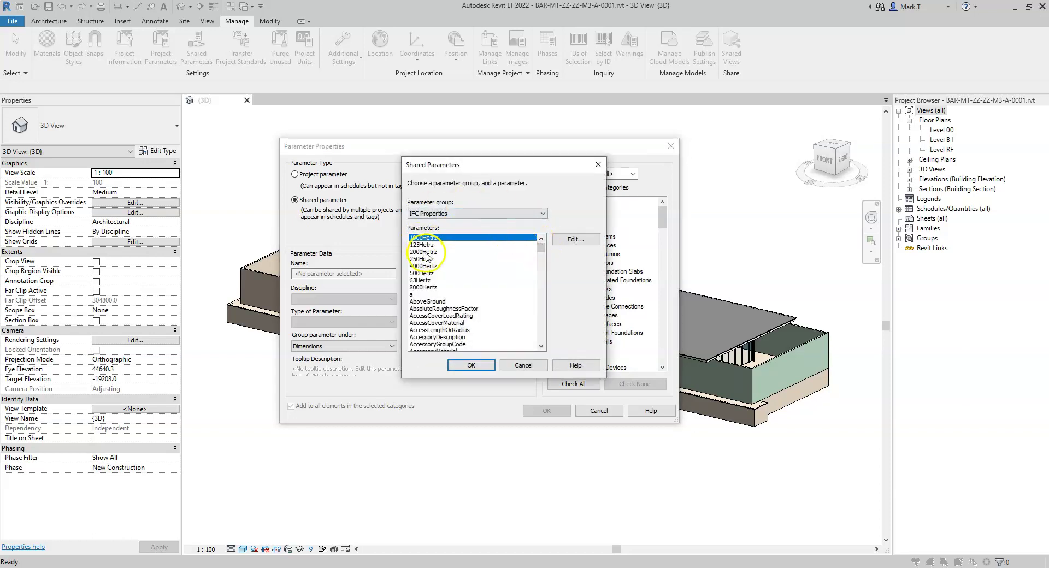
click(445, 302)
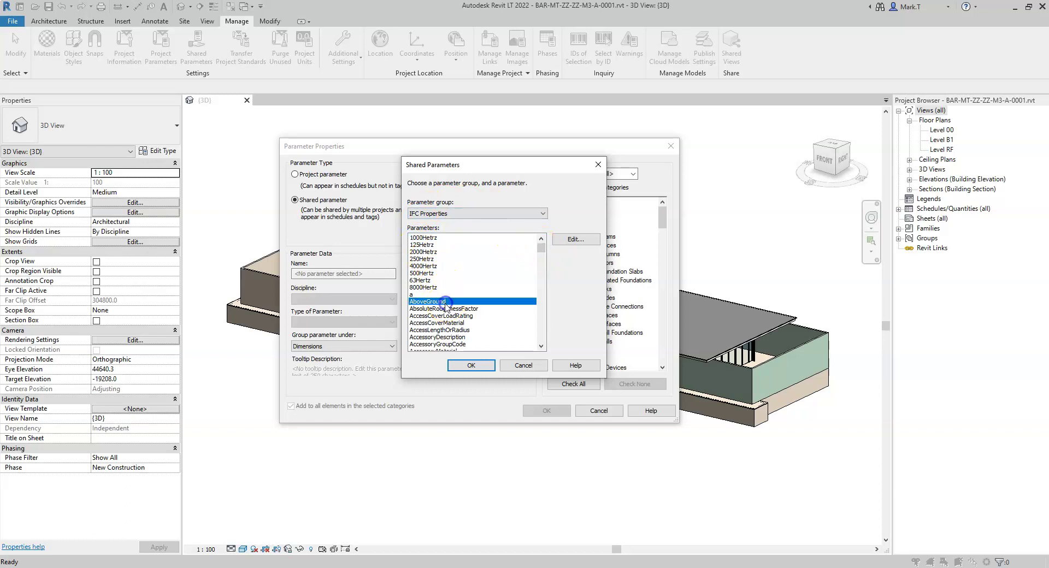
text(land)
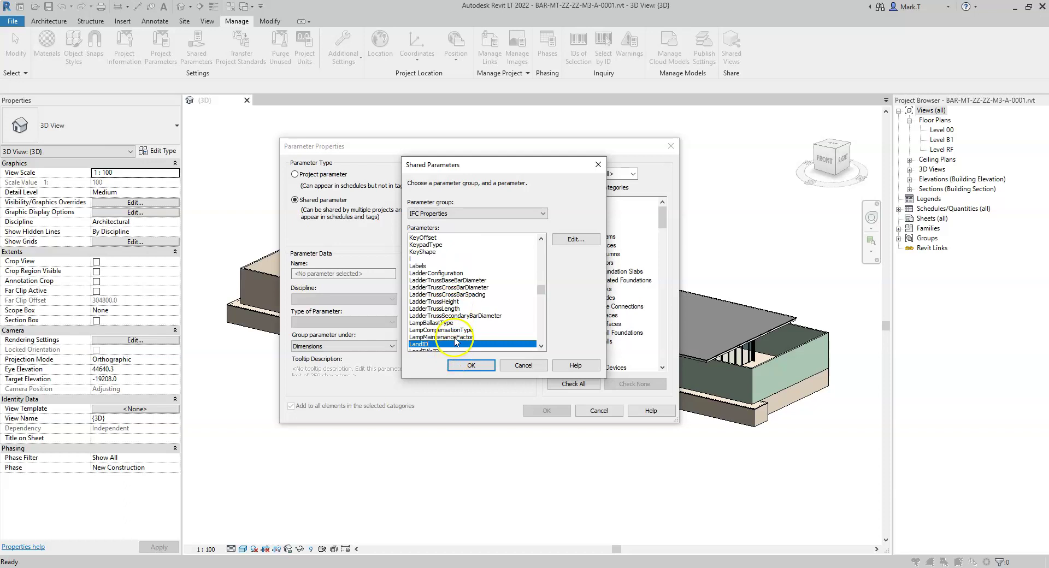
scroll(442, 328, down, 1)
click(467, 366)
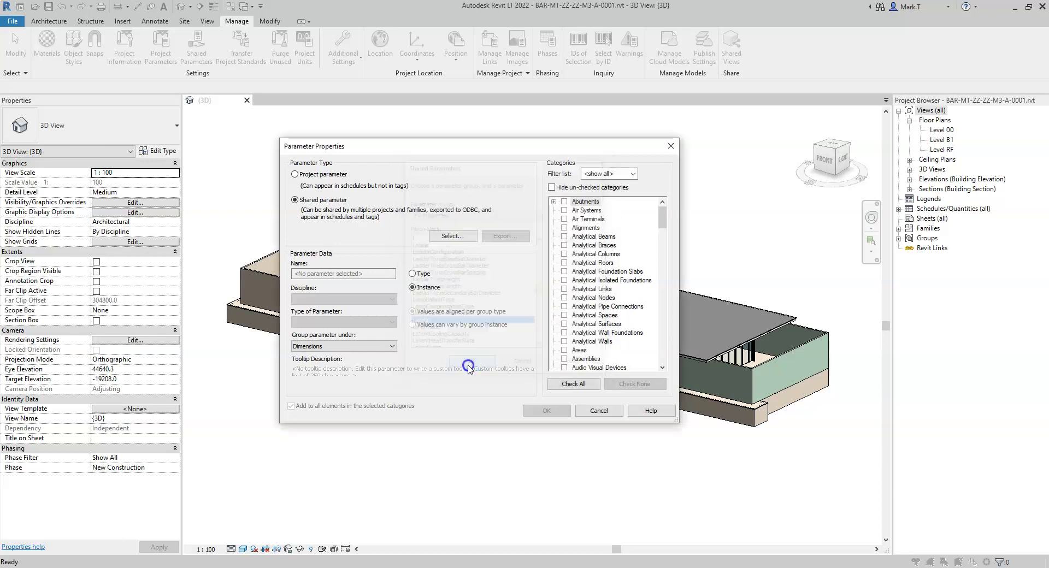
- Assign the LandID parameter to the Project Information category, group it under IFC Parameters and add it to the project
click(587, 298)
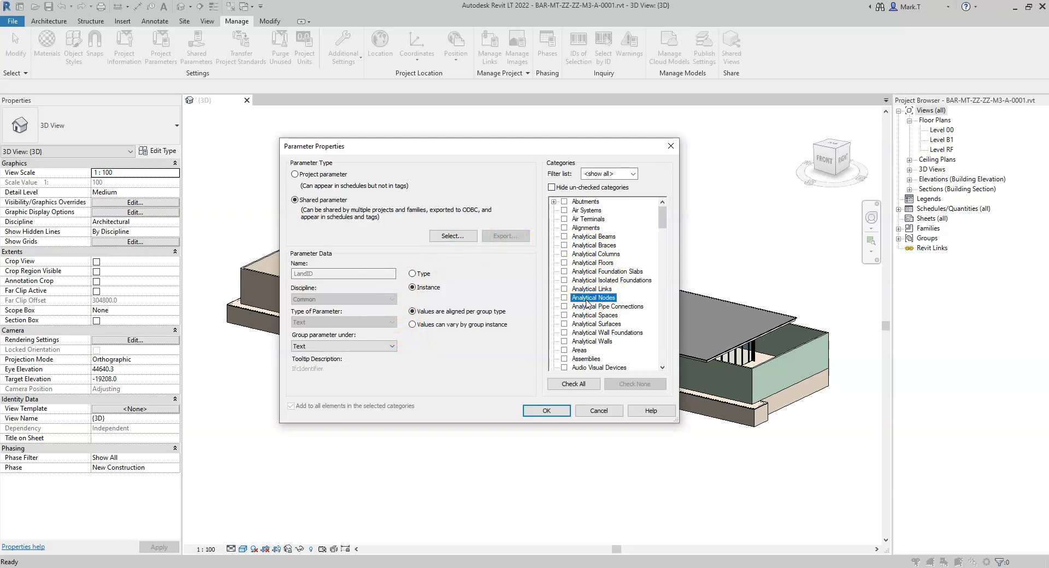
scroll(586, 302, down, 20)
click(565, 351)
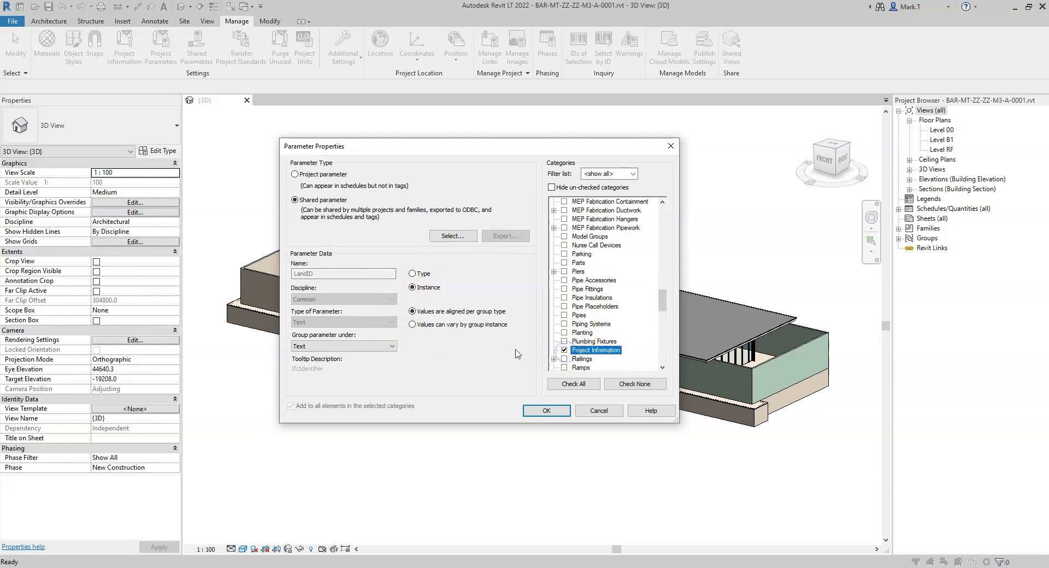
click(389, 348)
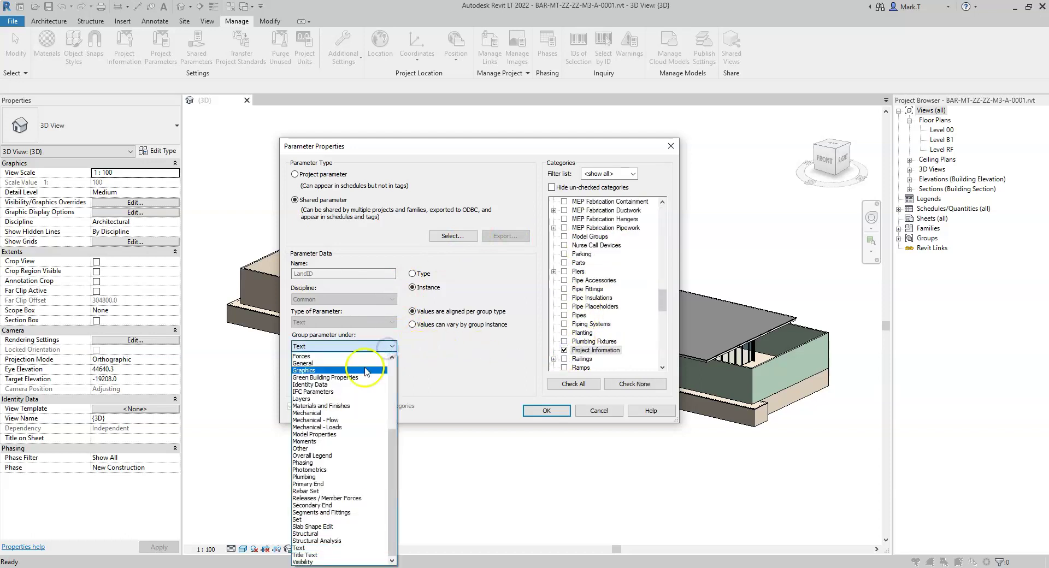
click(341, 392)
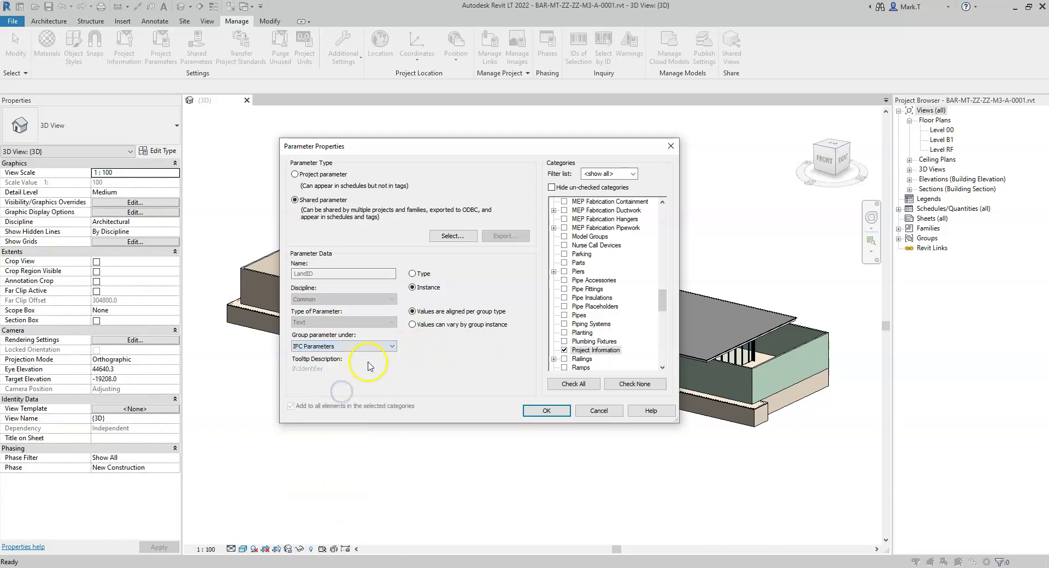
click(551, 414)
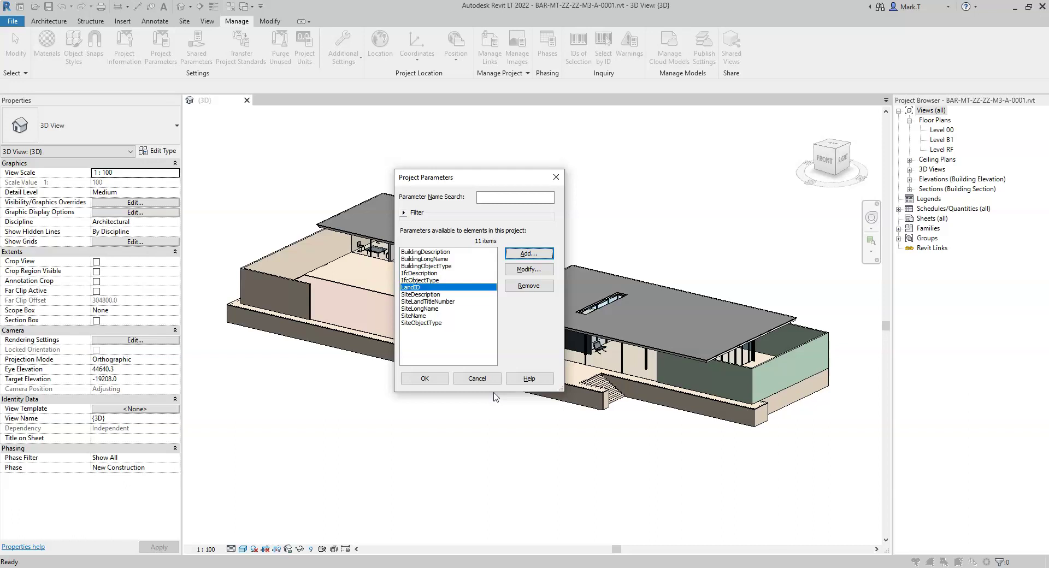
- Add IsPermanentID and LandTitleID as project parameters as well, and confirm the project parameter list
click(498, 393)
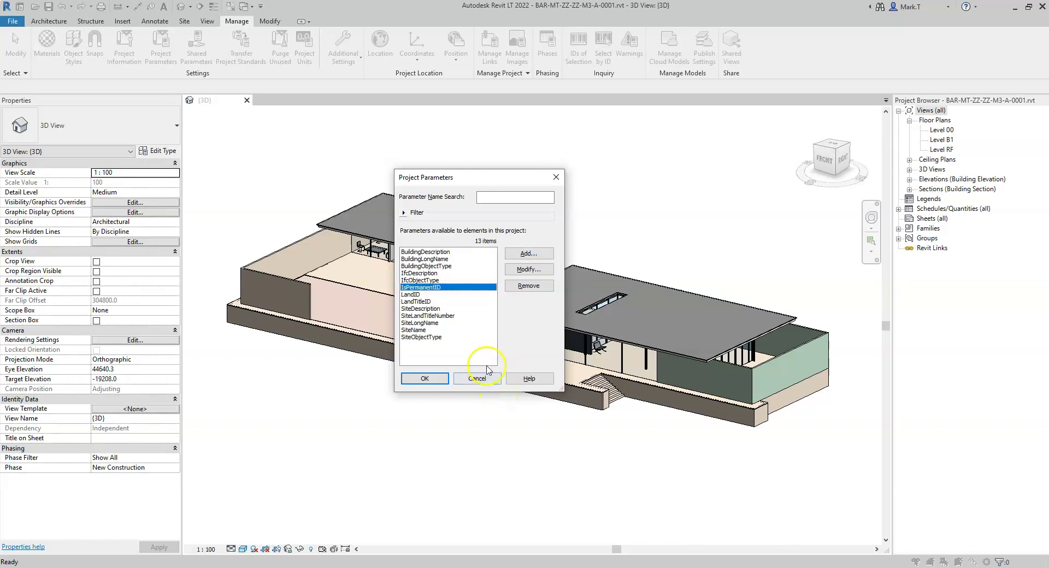
click(414, 295)
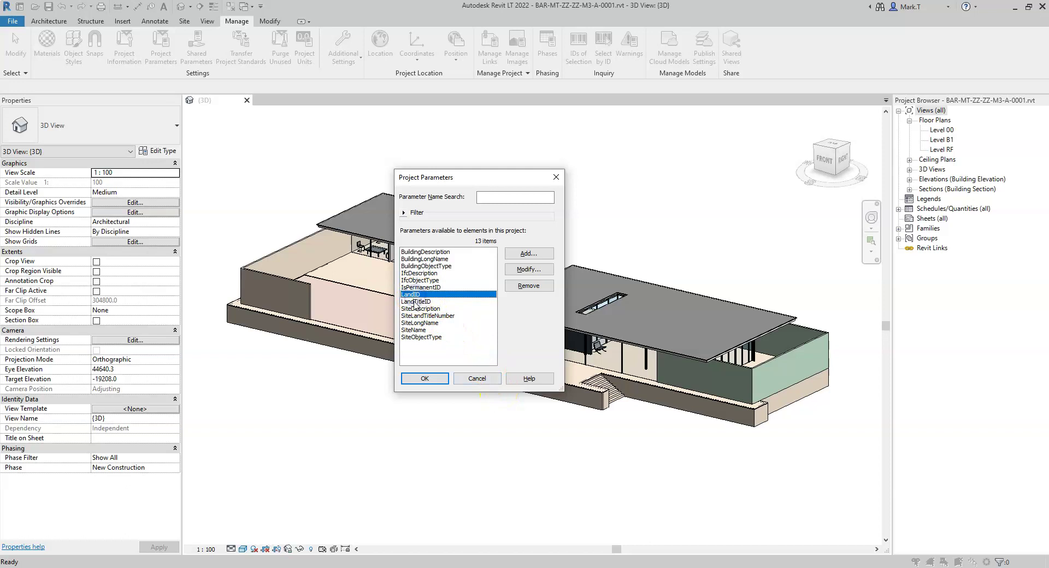
click(414, 302)
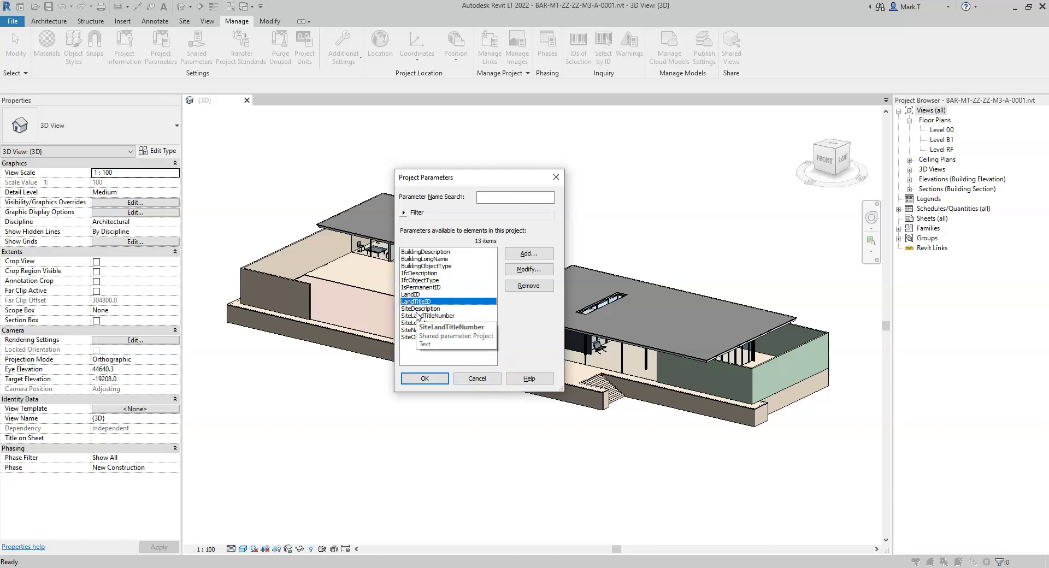
click(427, 378)
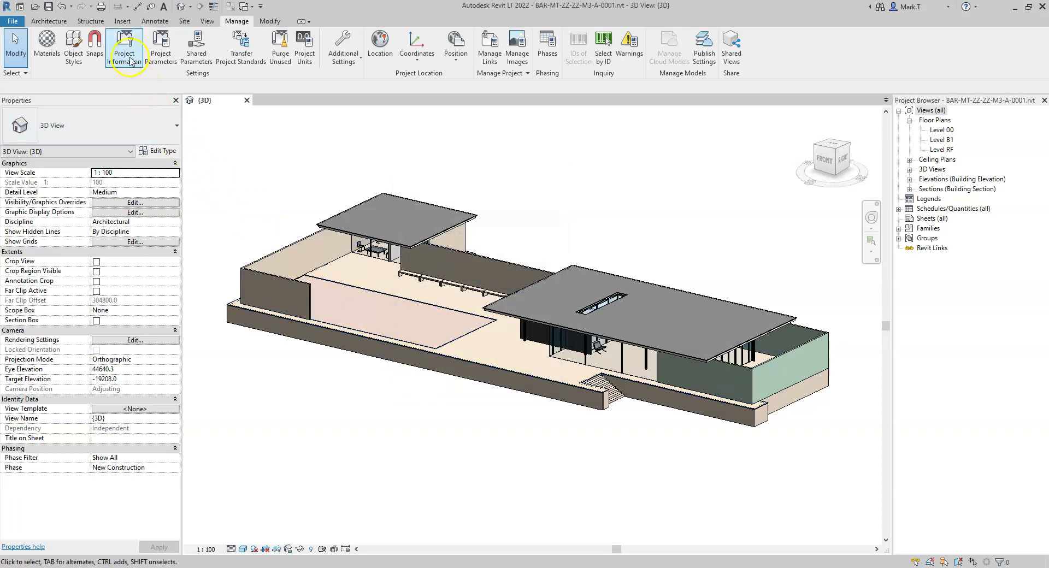
- In the project information, set LandID to ABCD, enable IsPermanentID, set LandTitleID to 1234 and accept the values
click(130, 60)
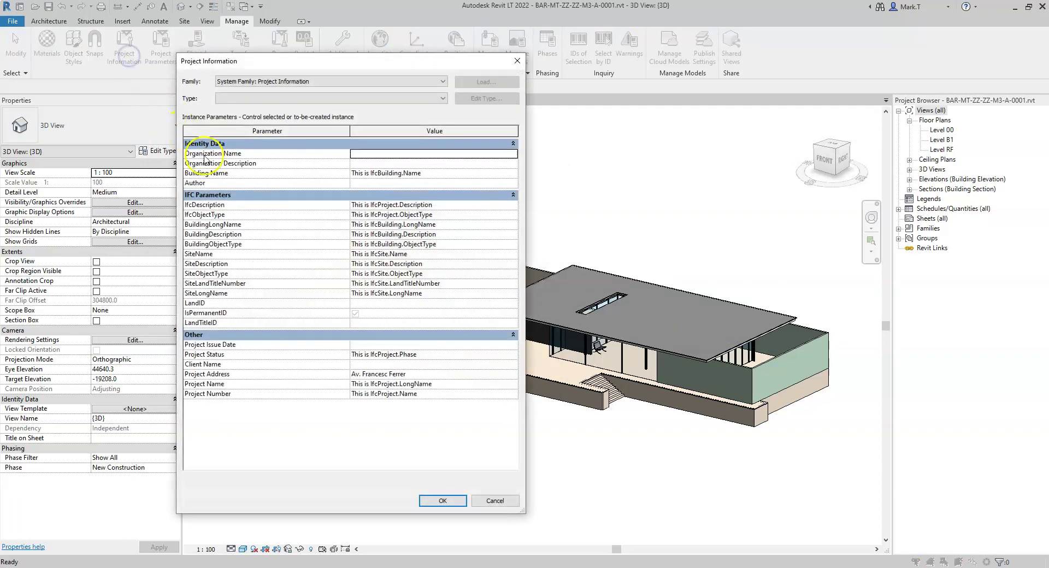
click(364, 303)
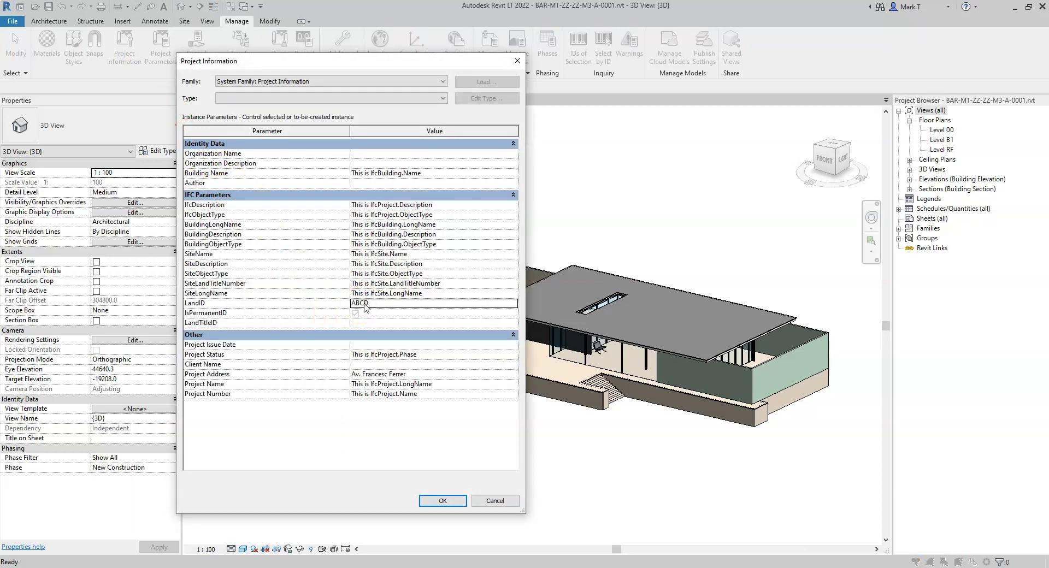
click(354, 313)
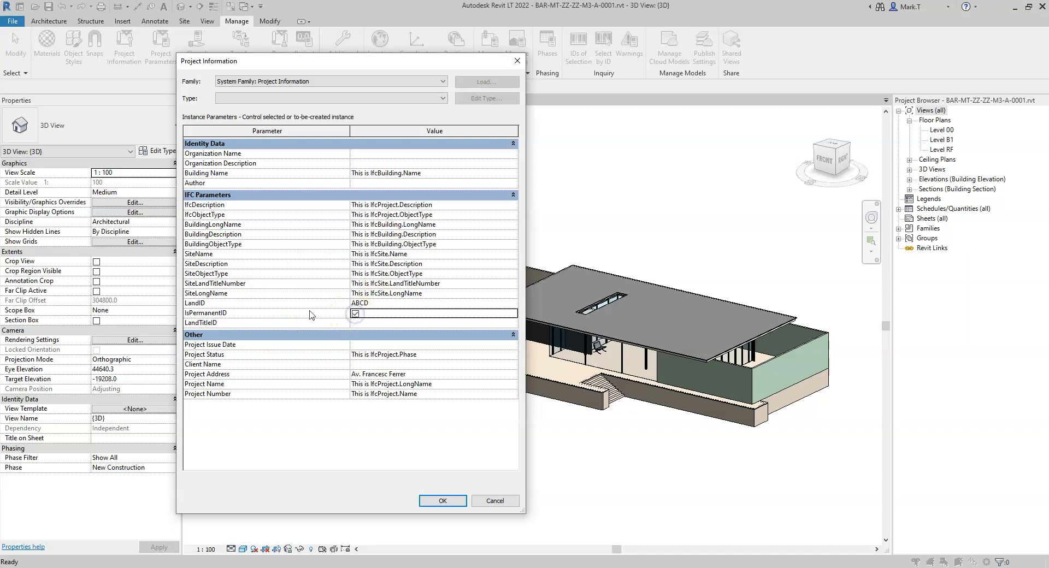
click(356, 315)
click(361, 327)
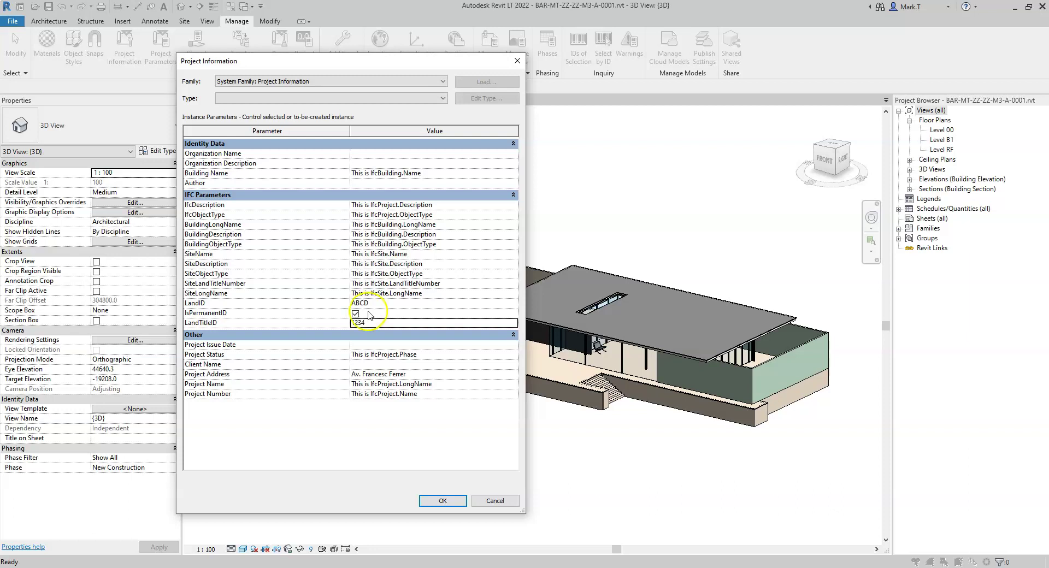
click(442, 500)
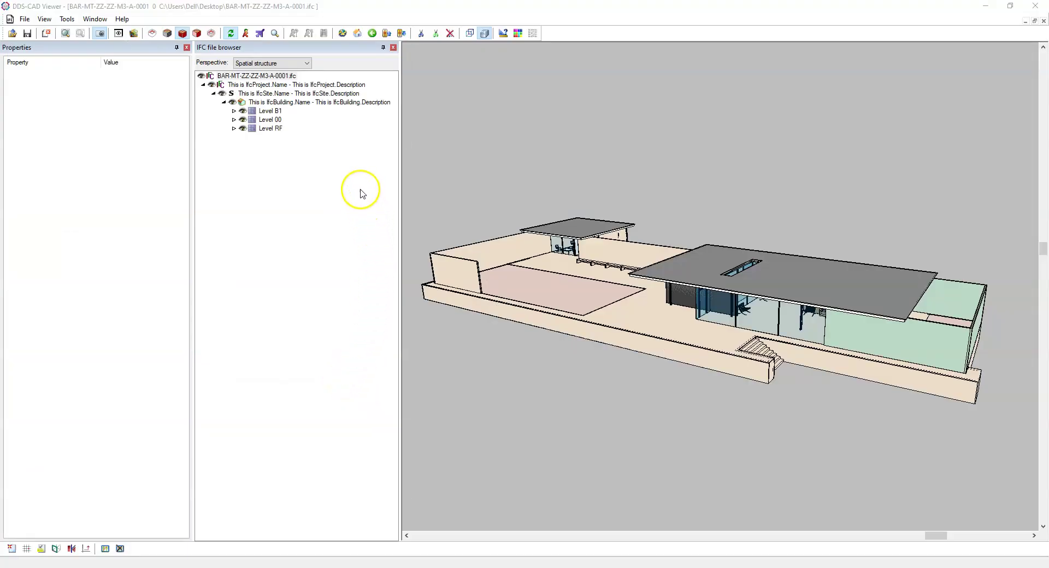
- Check the site's Pset_LandRegistration properties in the exported IFC file in DDS-CAD Viewer
double_click(268, 93)
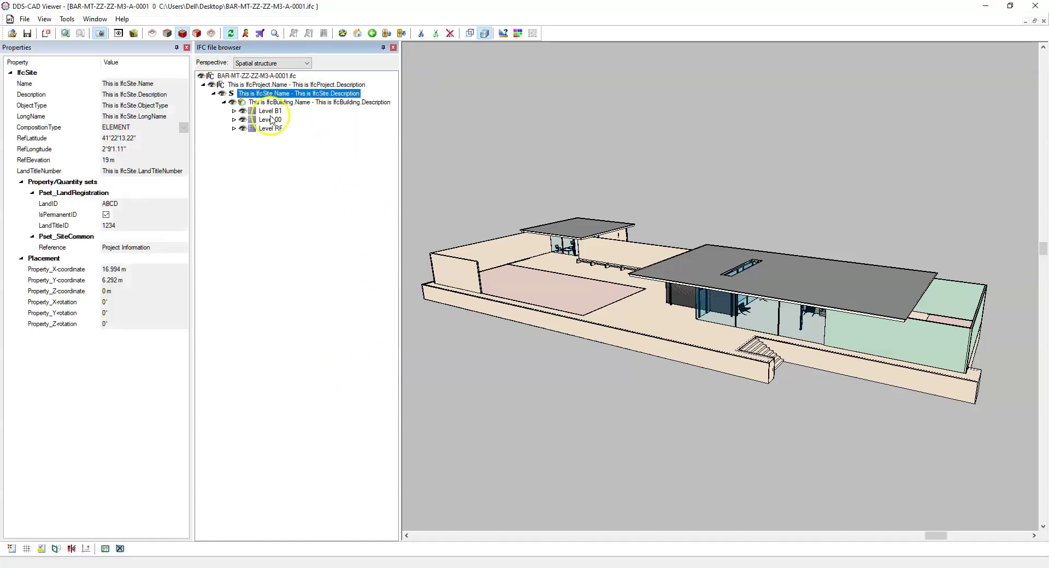
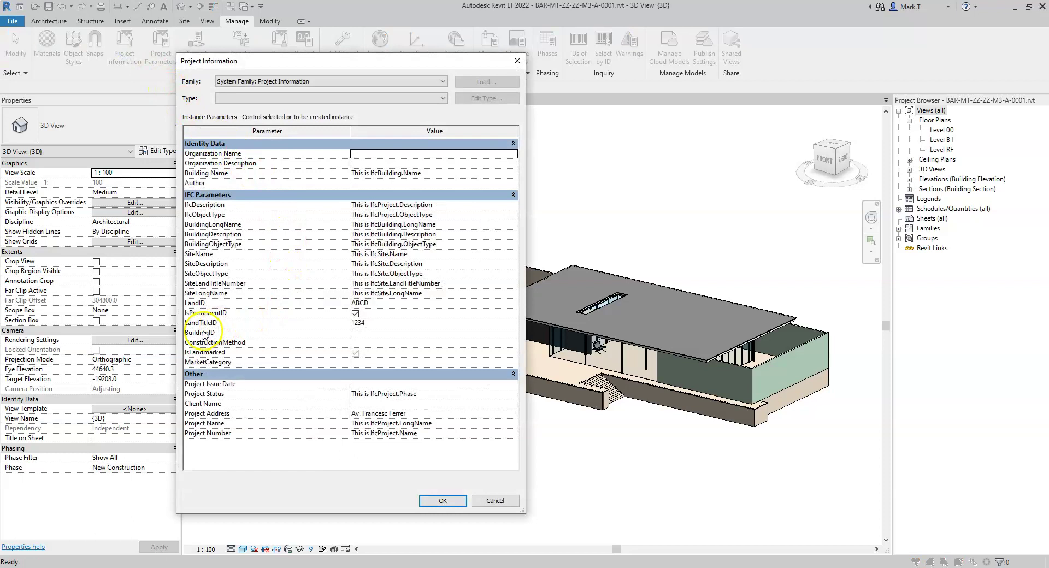
- Set BuildingID to BARPAV, ConstructionMethod to Steel frame, enable IsLandmarked, set MarketCategory to Tourism and accept the project information
click(371, 333)
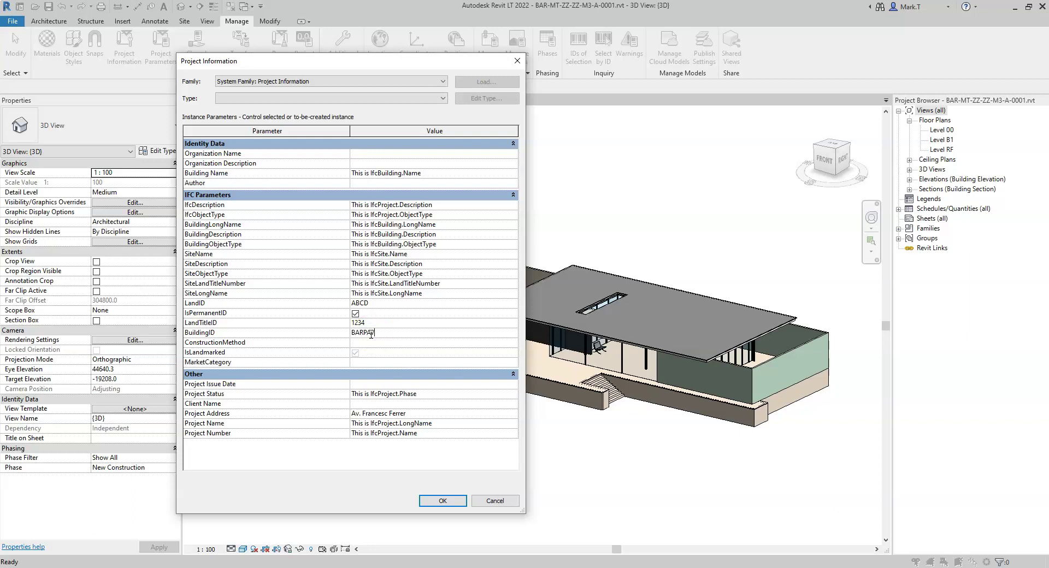
click(366, 341)
click(355, 354)
click(356, 353)
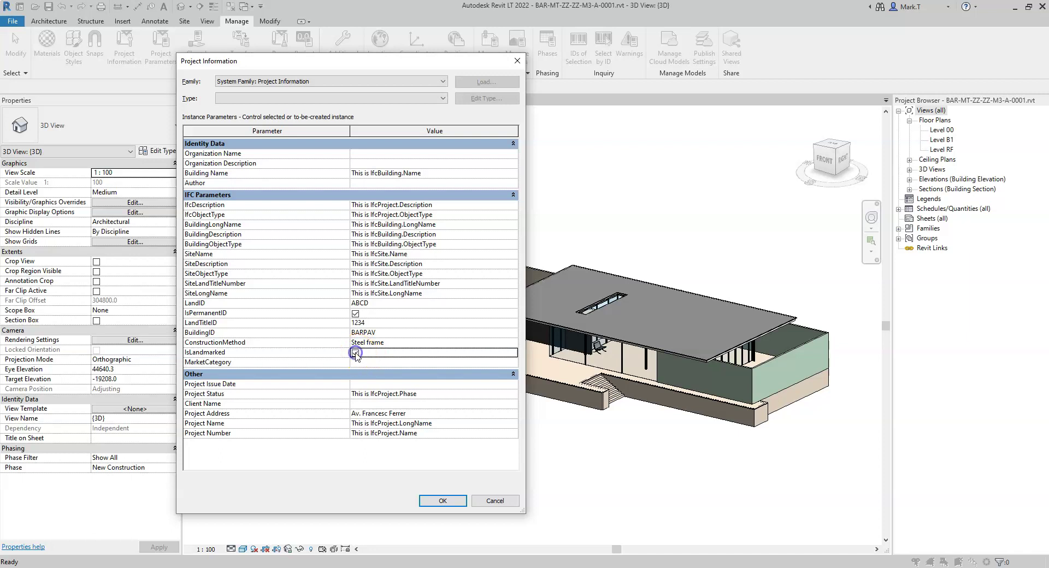
click(360, 362)
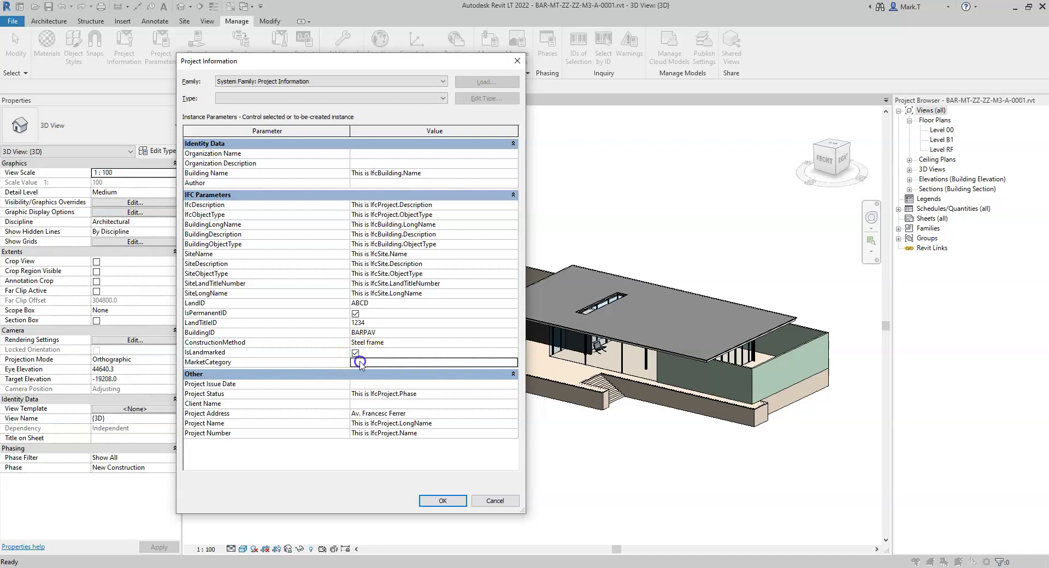
click(391, 362)
click(446, 504)
click(445, 504)
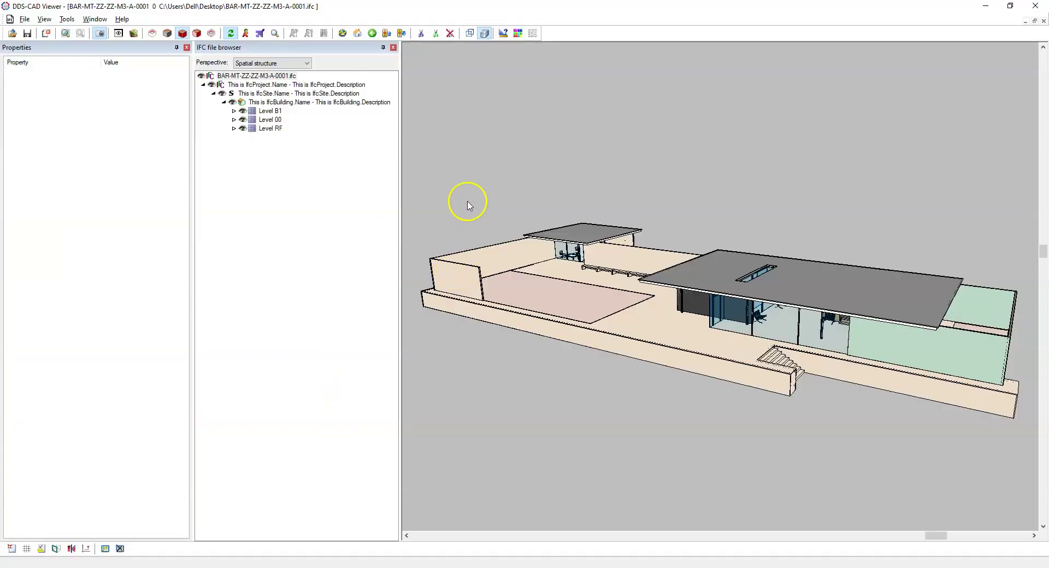
- Check the building's Pset_BuildingCommon and Pset_BuildingUse properties in the exported IFC file in DDS-CAD Viewer
click(294, 103)
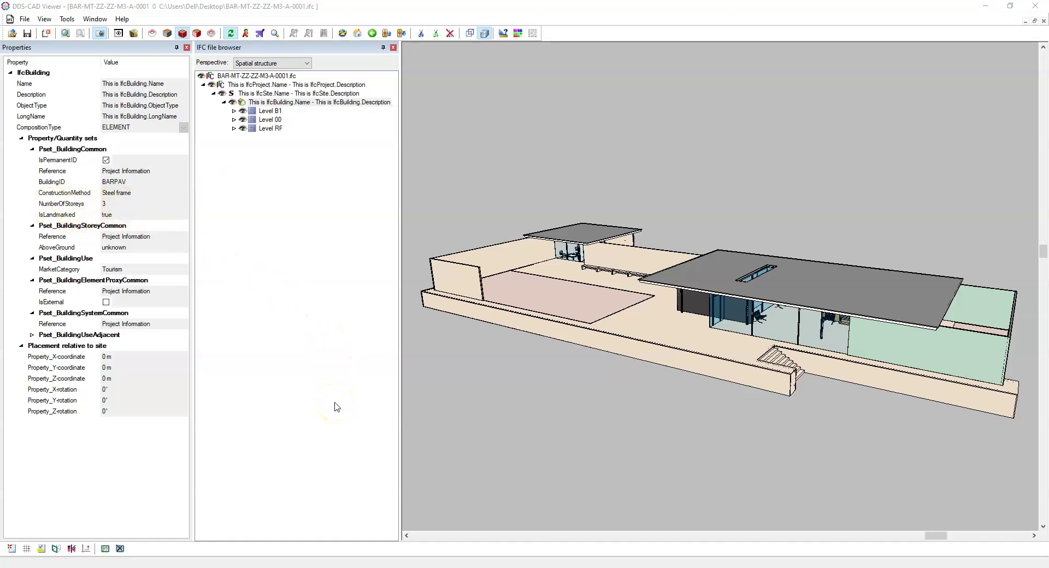
- Back in Revit's project information, try 1.5 for NumberOfStoreys, dismiss the message and set it to 1
key(alt+Tab)
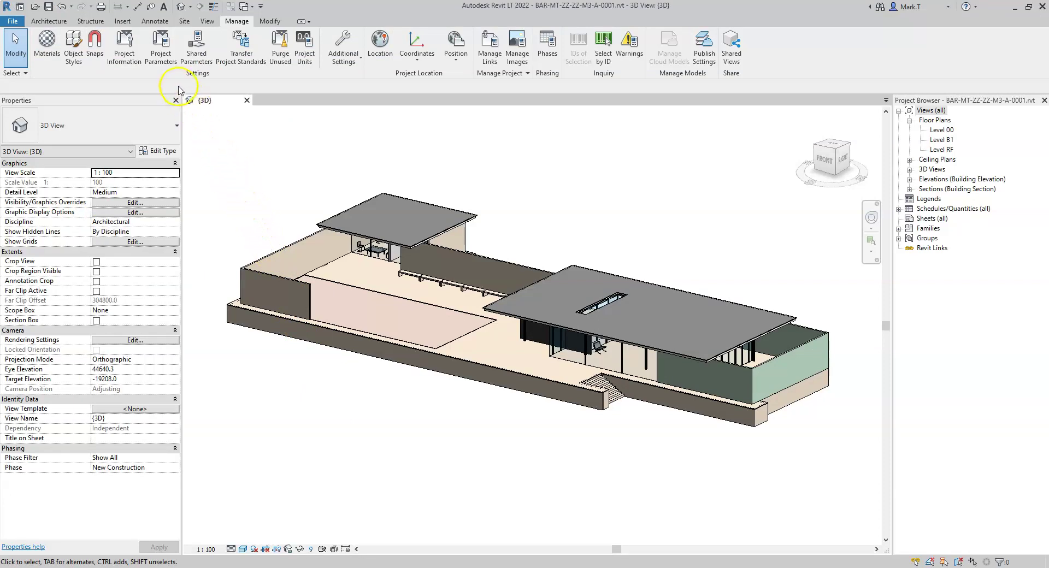
click(130, 60)
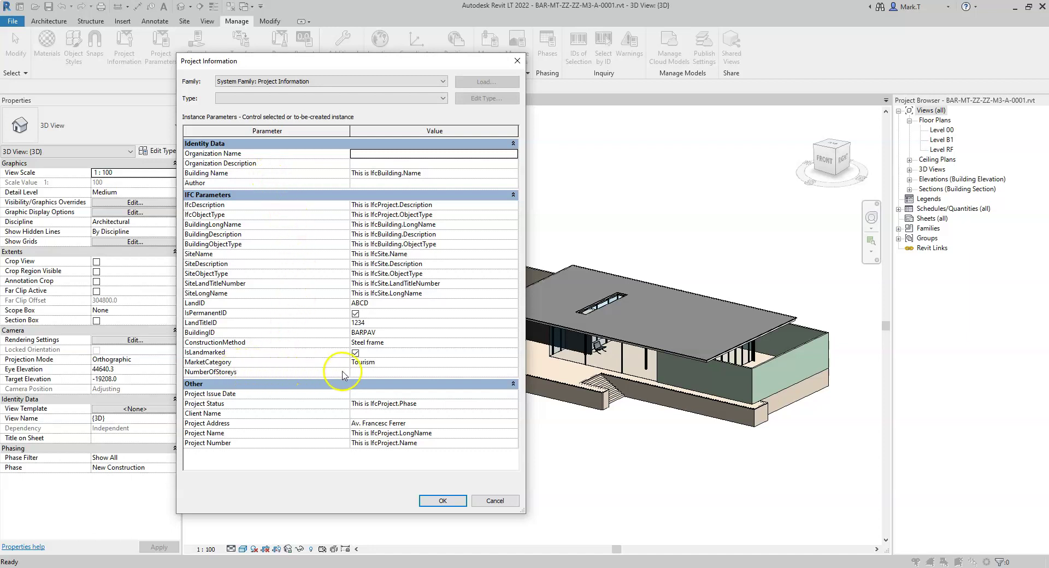
click(368, 372)
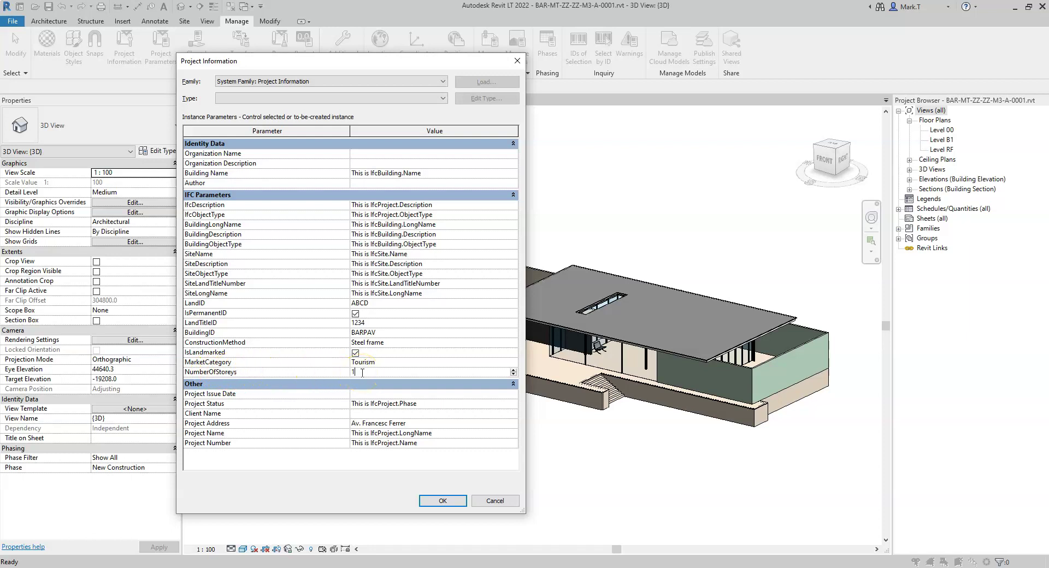
key(Return)
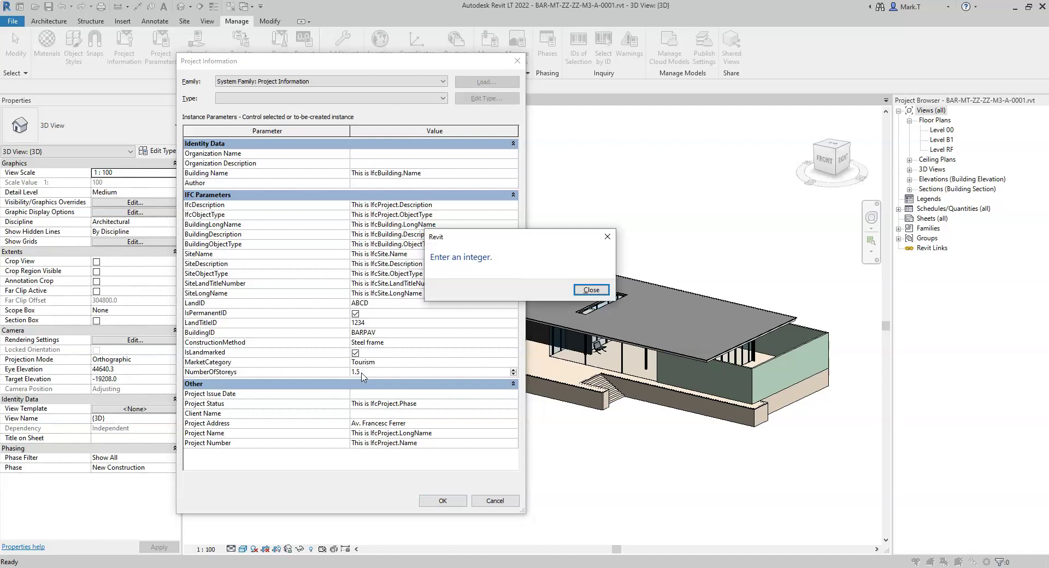
click(586, 289)
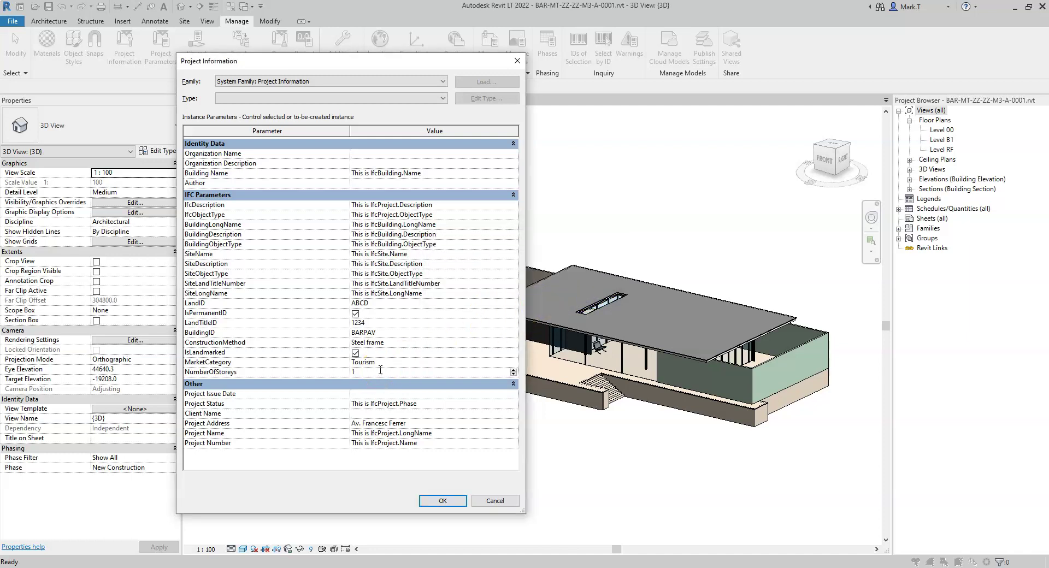
- Look up the value type of NumberOfStoreys in the IFC4 documentation's Pset_BuildingCommon table, and accept the project information in Revit
key(alt+Tab)
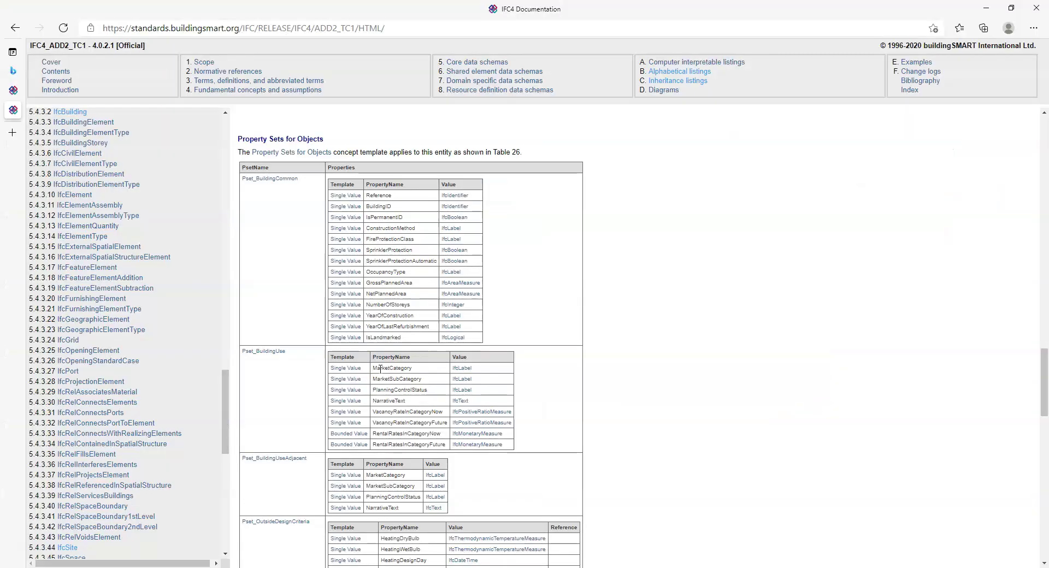
drag(352, 304, 409, 304)
click(420, 304)
click(458, 304)
key(alt+Tab)
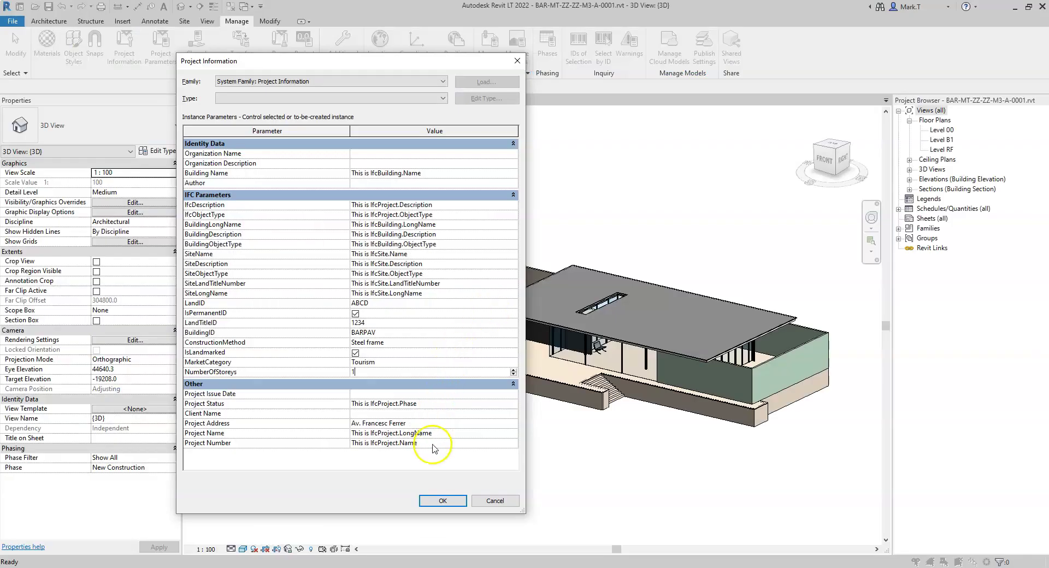
click(442, 502)
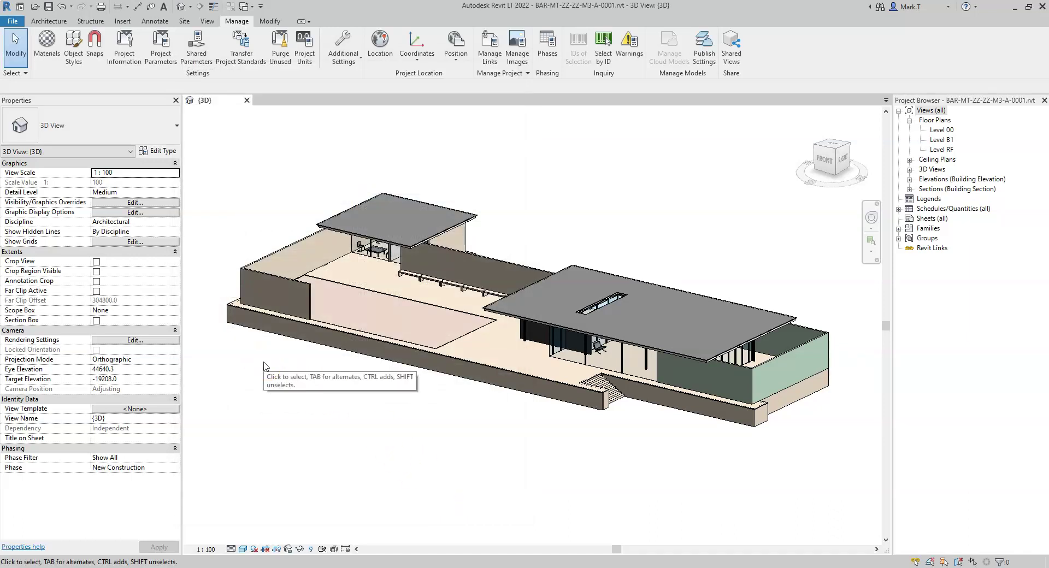
- Check the building's NumberOfStoreys in DDS-CAD Viewer, and open the Qto_BuildingBaseQuantities page in the IFC4 documentation
key(alt+Tab)
click(266, 319)
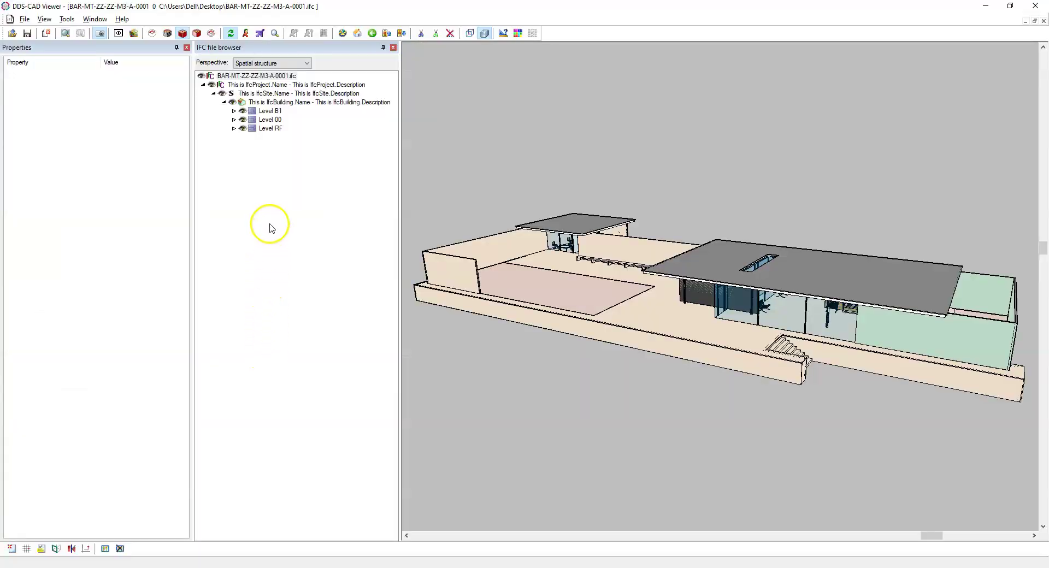
click(277, 102)
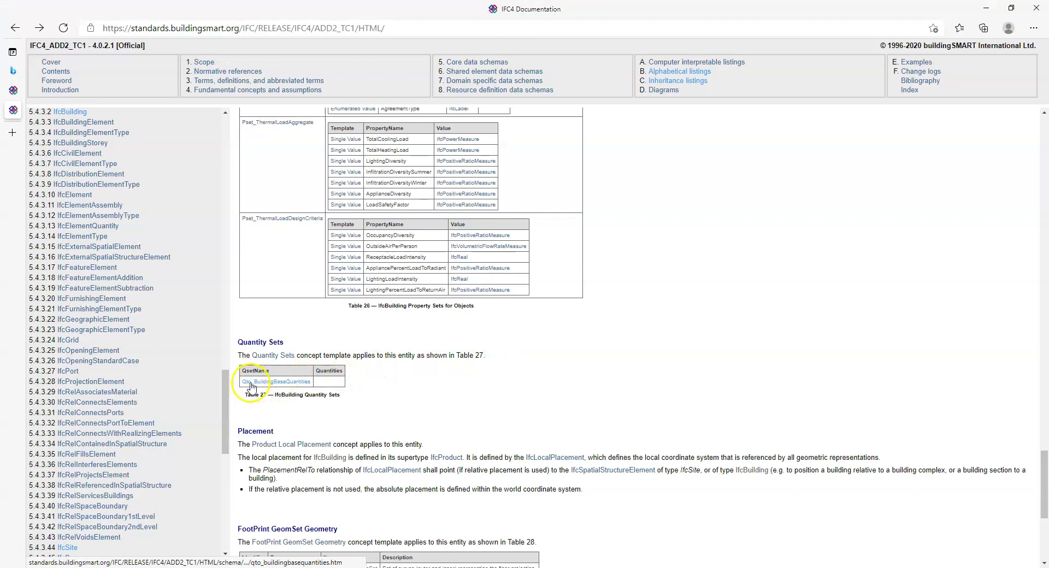
click(291, 383)
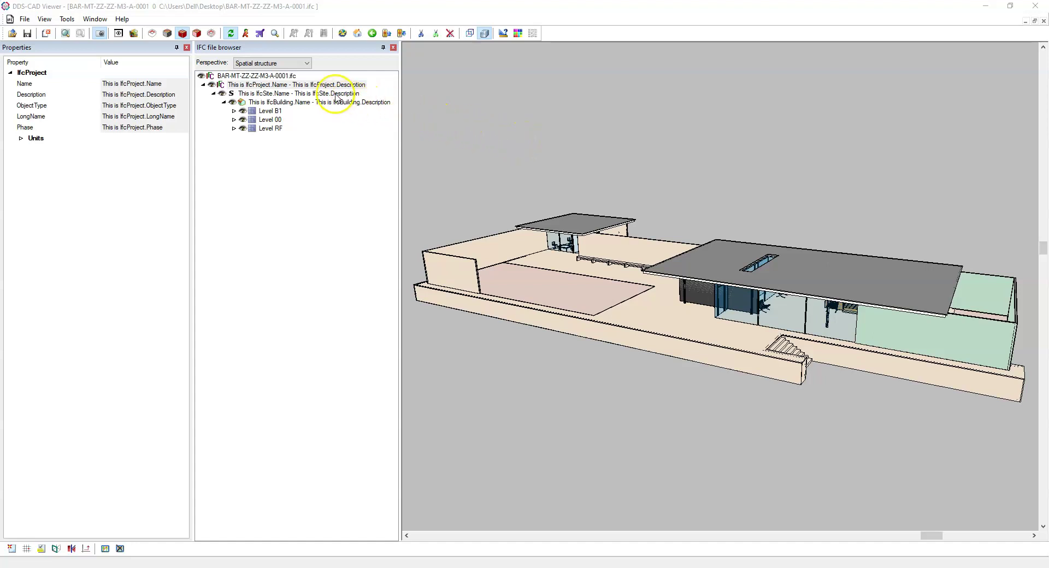
- Review the attributes and property sets of the site and the building in the exported IFC file in DDS-CAD Viewer
click(272, 94)
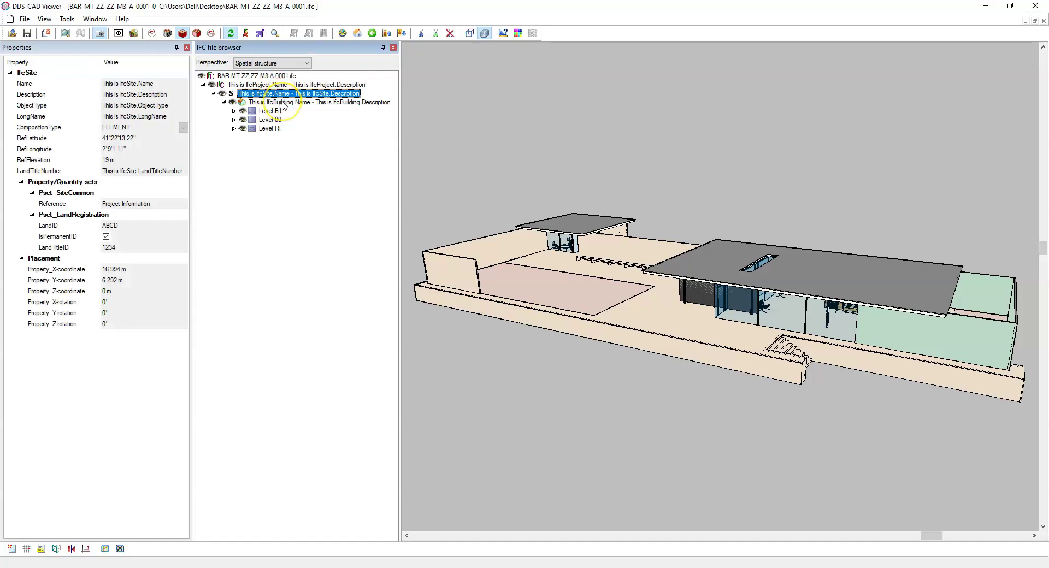
click(284, 103)
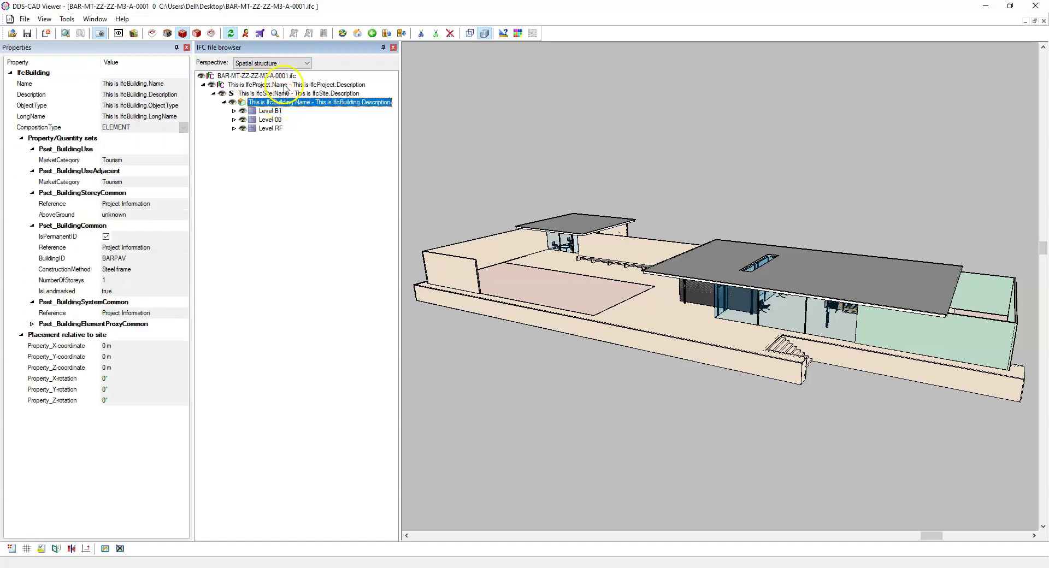